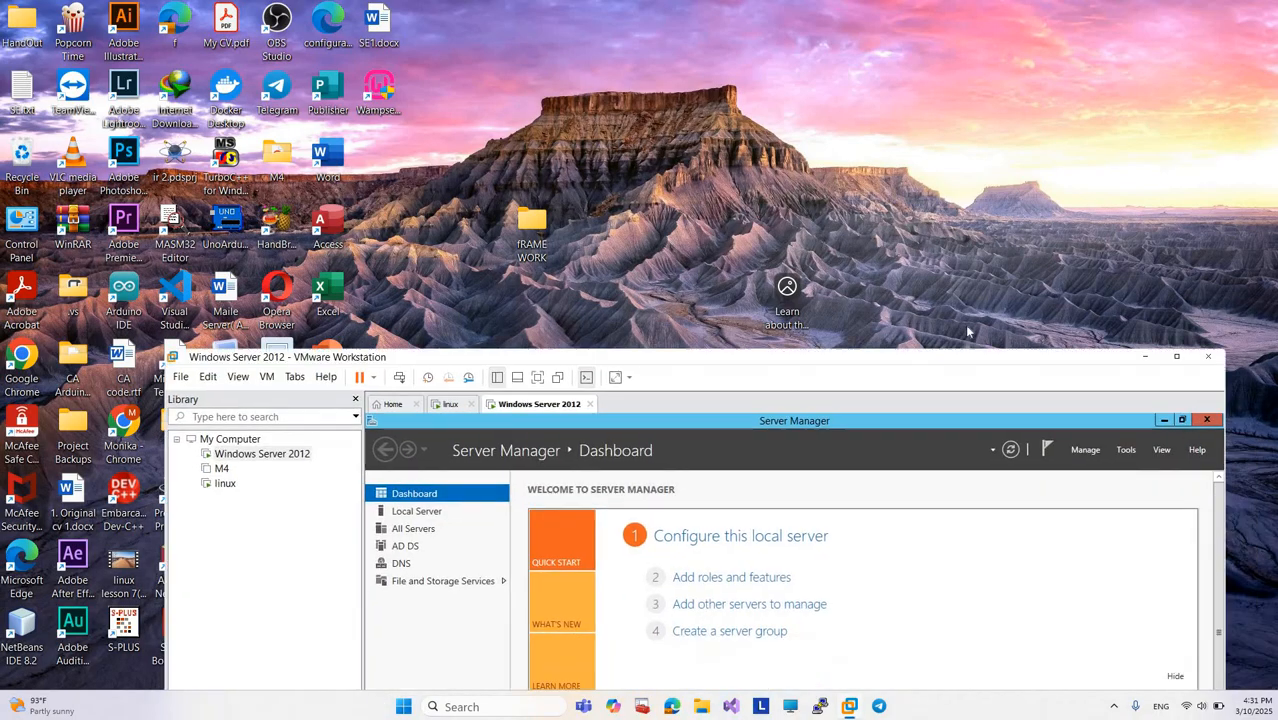
# Step: Advance the Add Roles and Features wizard with role-based installation to the server roles and check the DNS Server entry
pyautogui.click(1174, 347)
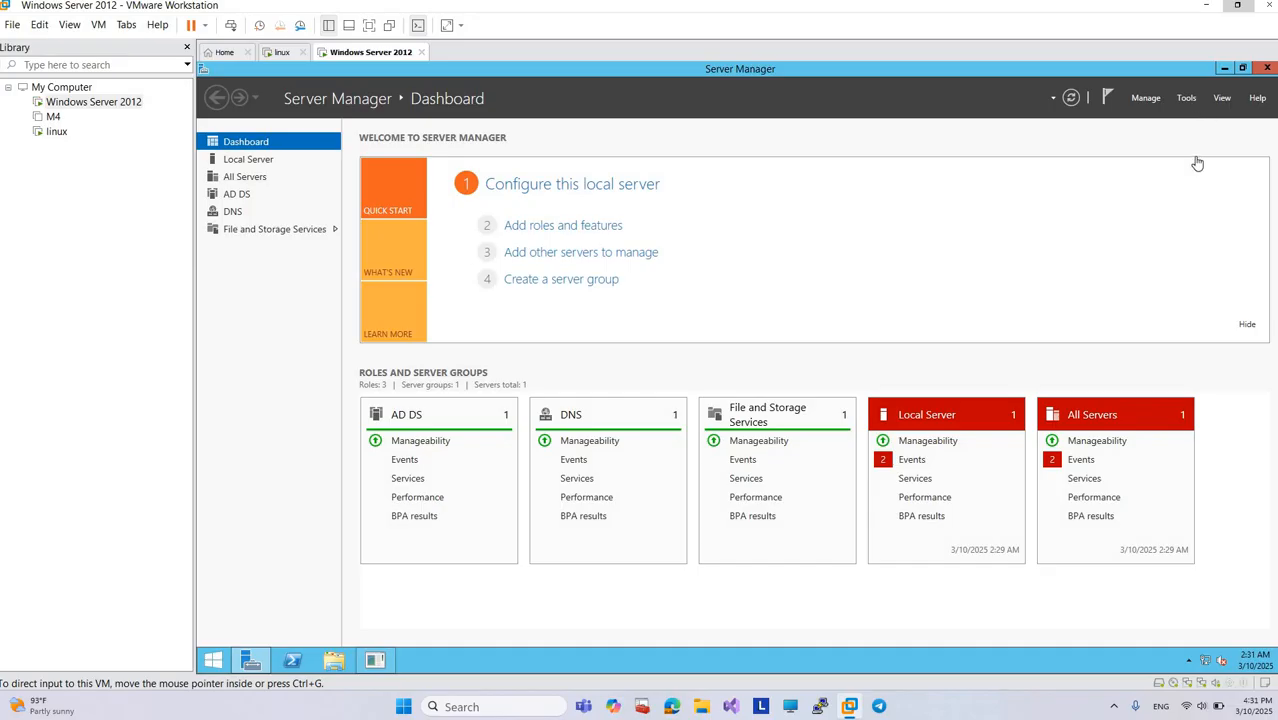
pyautogui.click(573, 231)
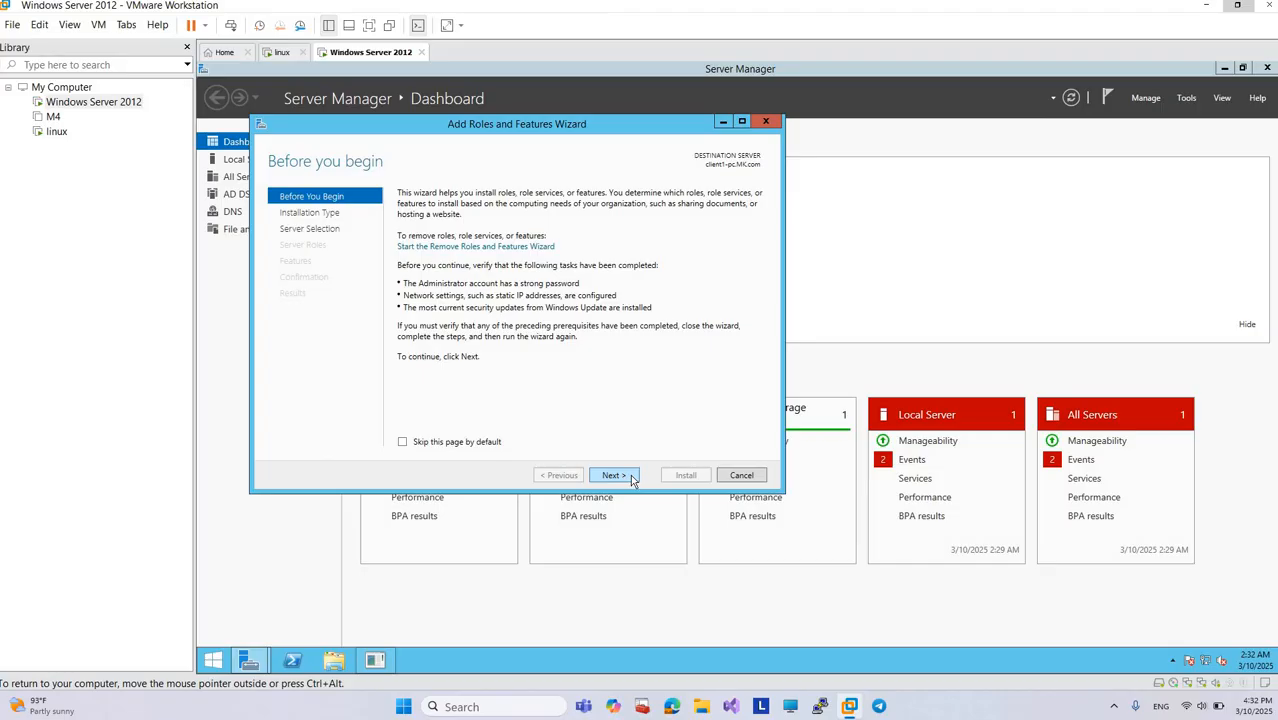
pyautogui.click(630, 474)
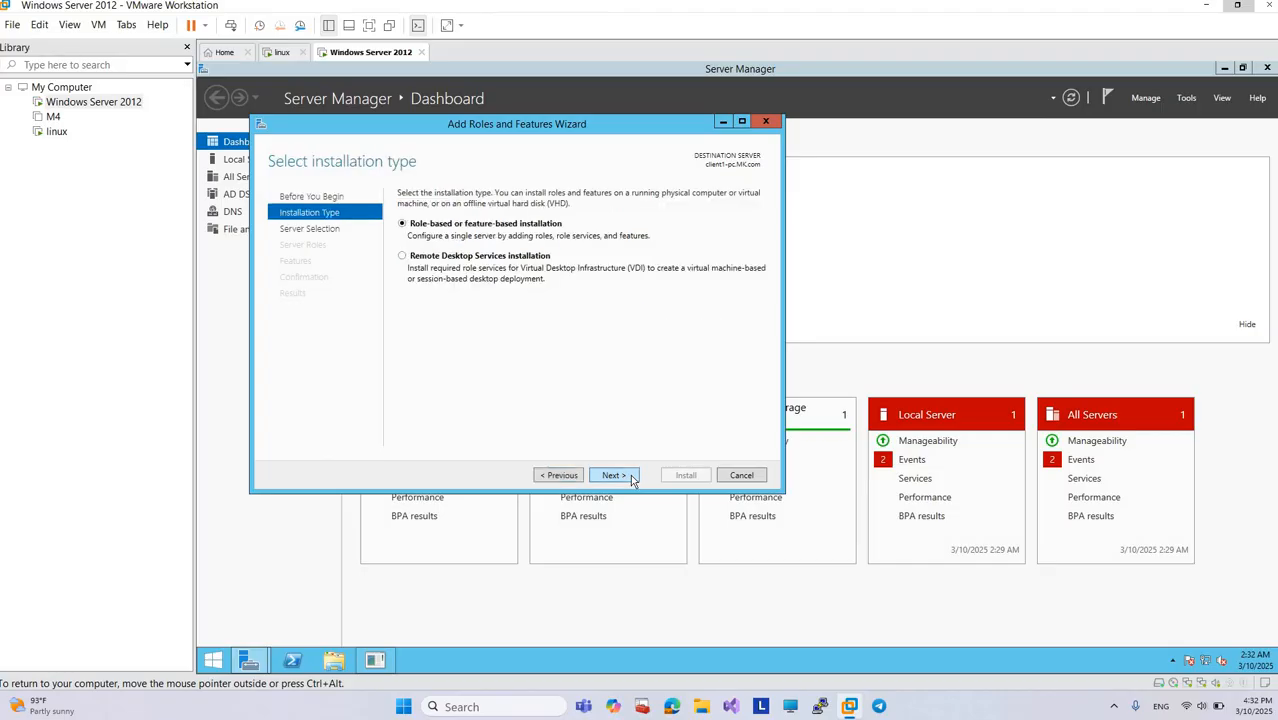
pyautogui.click(630, 474)
pyautogui.click(630, 474)
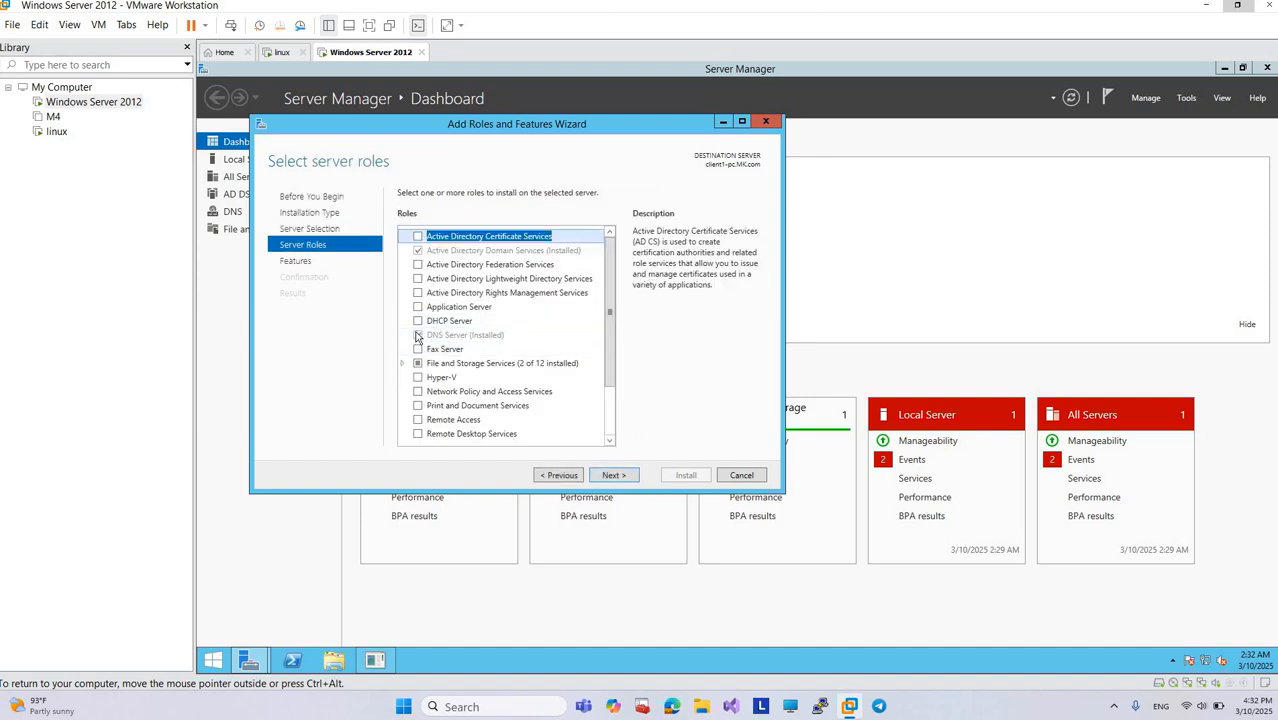
pyautogui.click(423, 336)
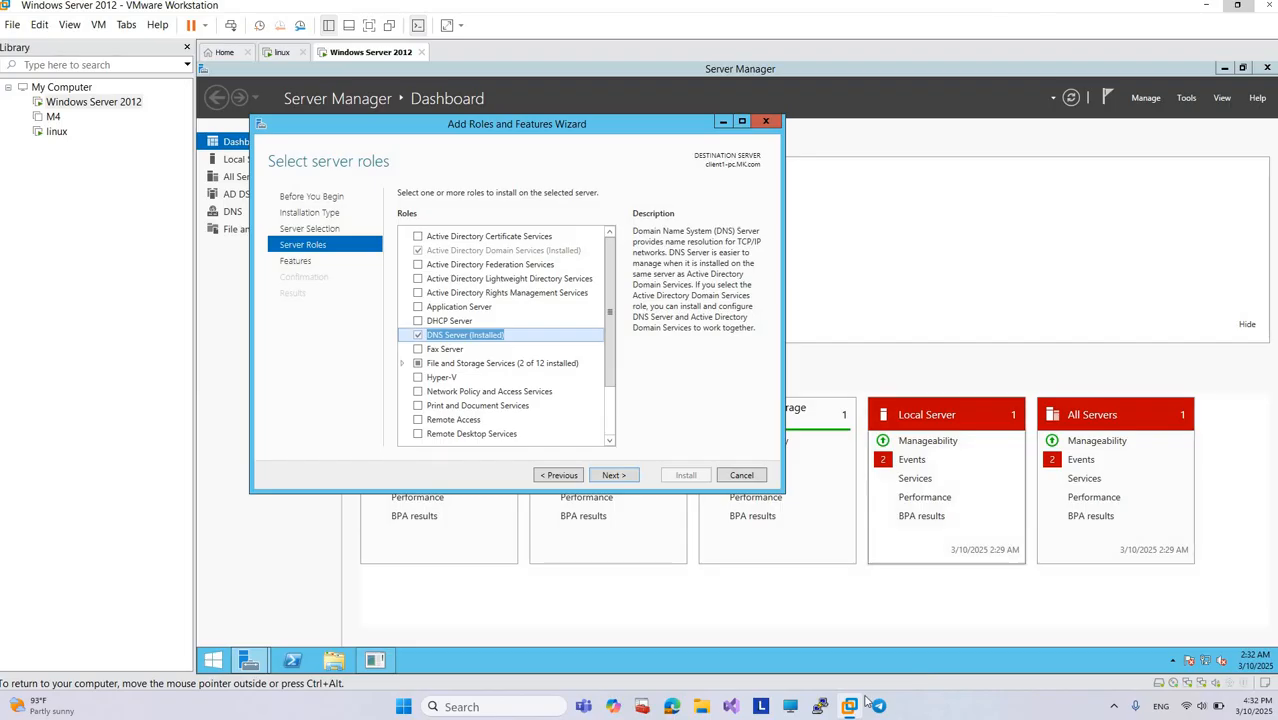
pyautogui.click(722, 123)
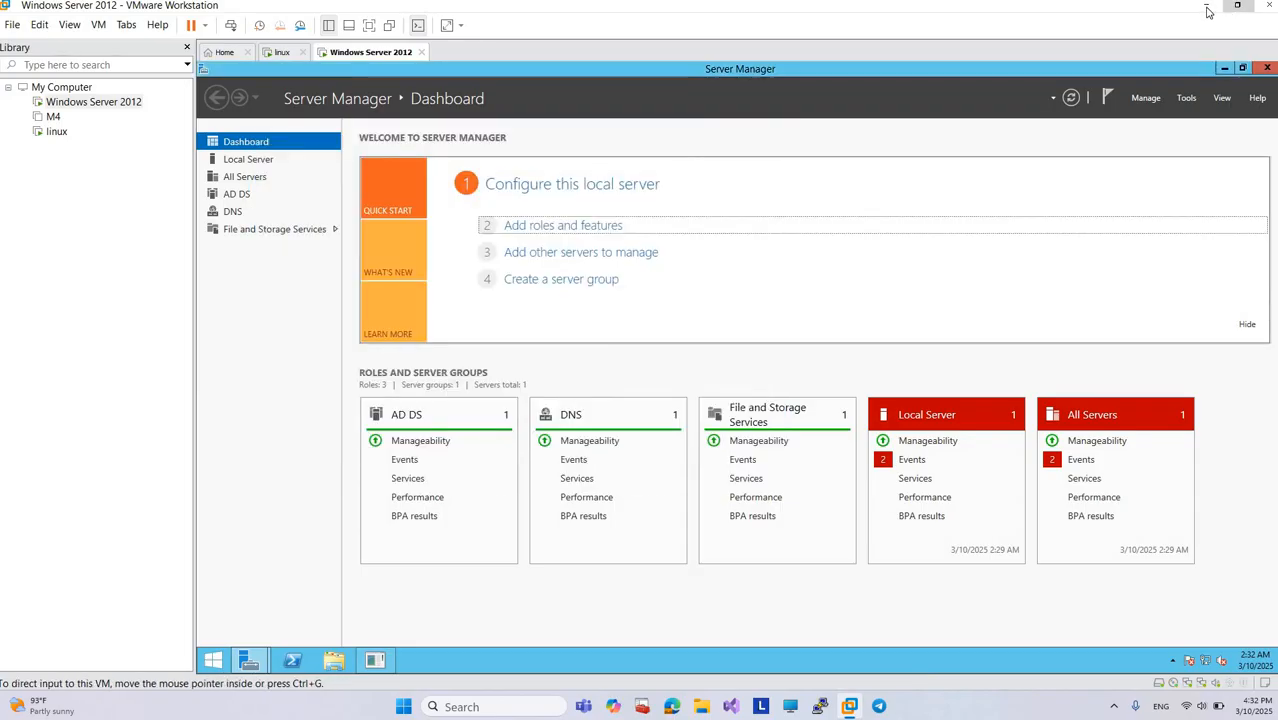
pyautogui.click(1207, 7)
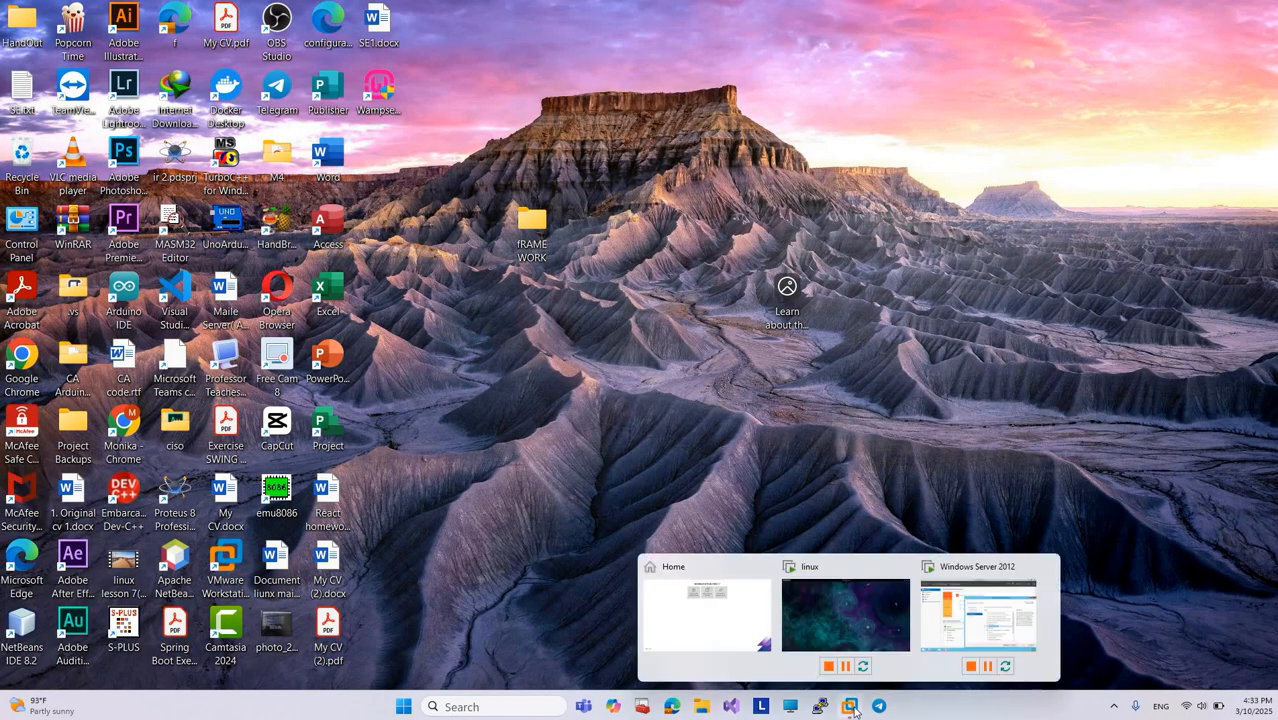
pyautogui.click(957, 614)
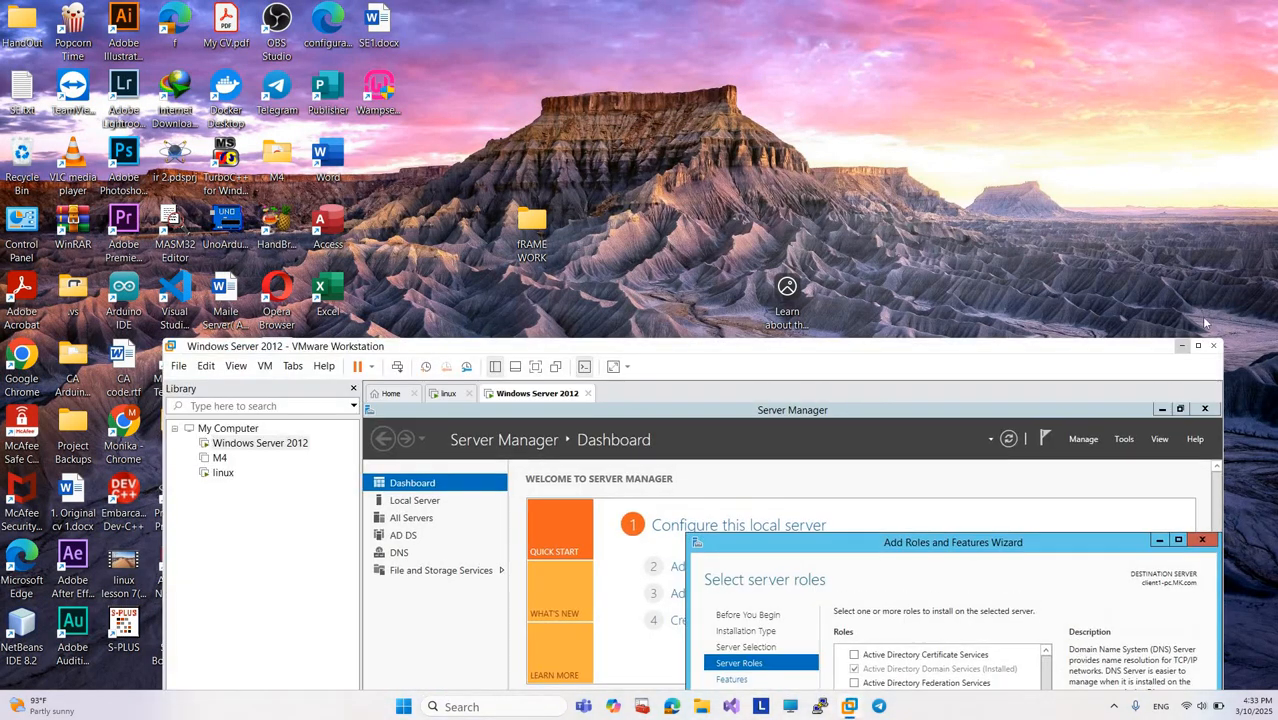
pyautogui.click(1195, 346)
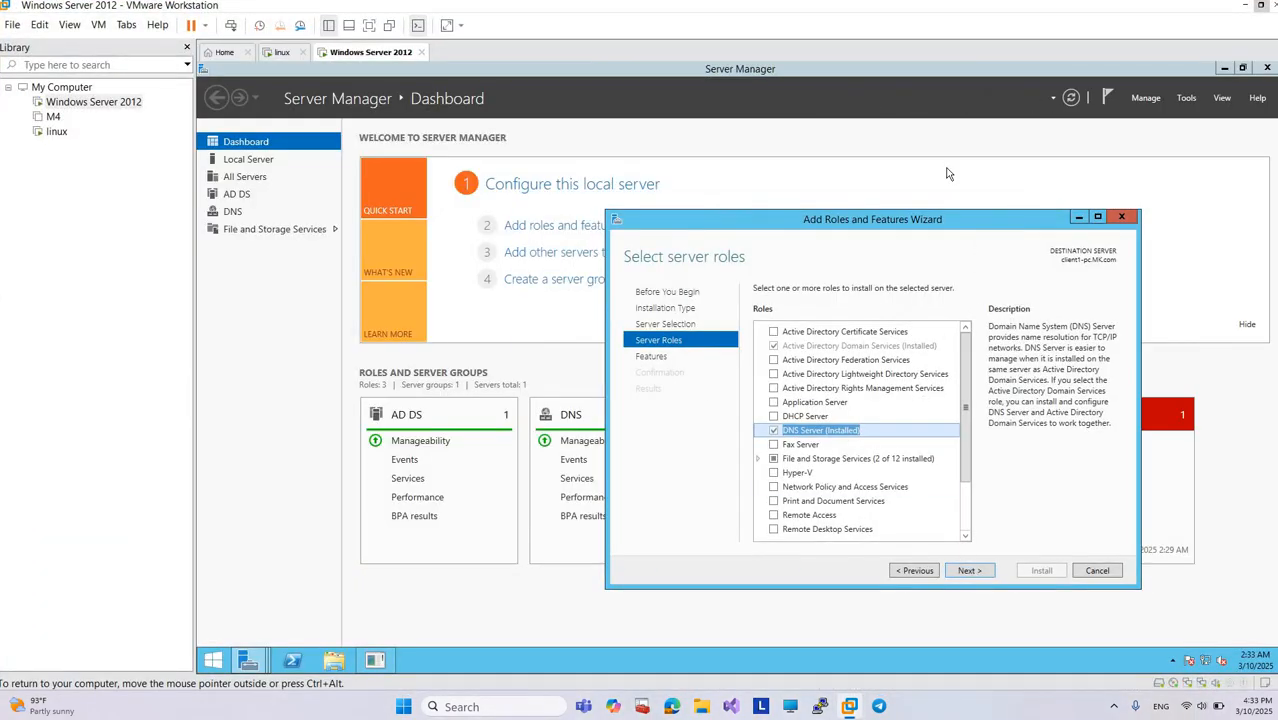
# Step: View the features page of the Add Roles and Features wizard and cancel the wizard
pyautogui.moveTo(975, 221); pyautogui.dragTo(707, 148)
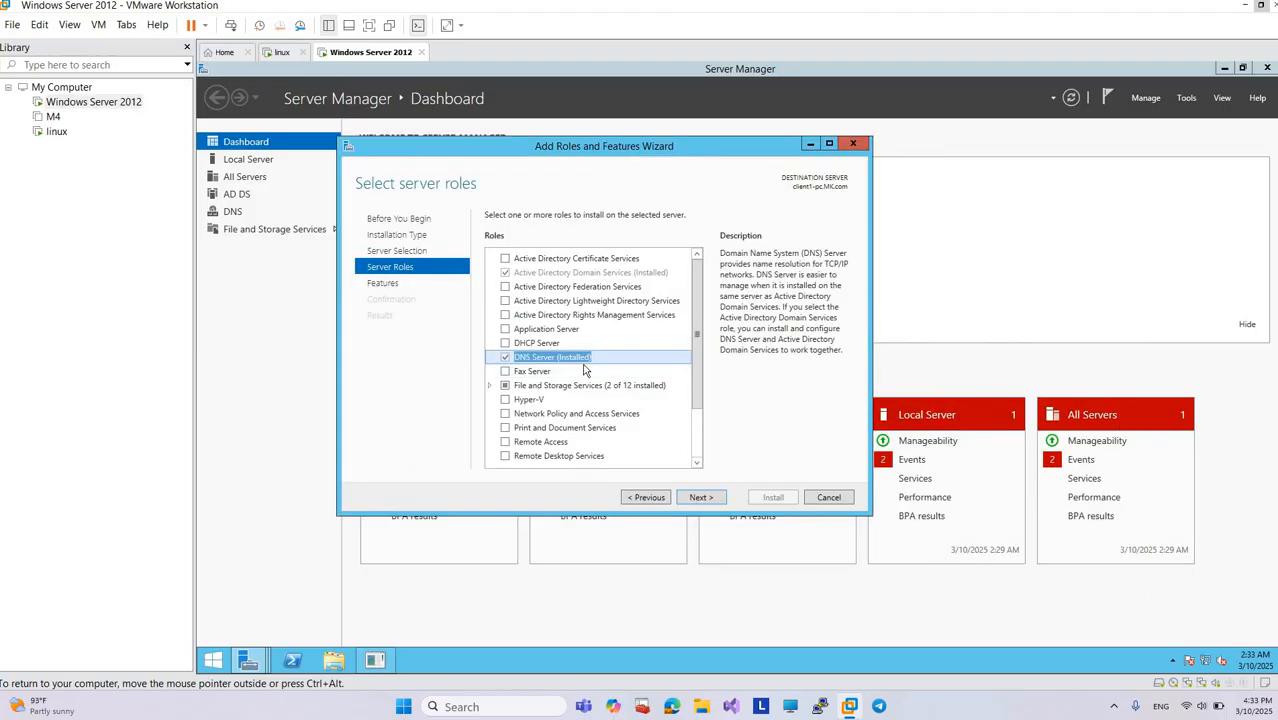
pyautogui.click(706, 498)
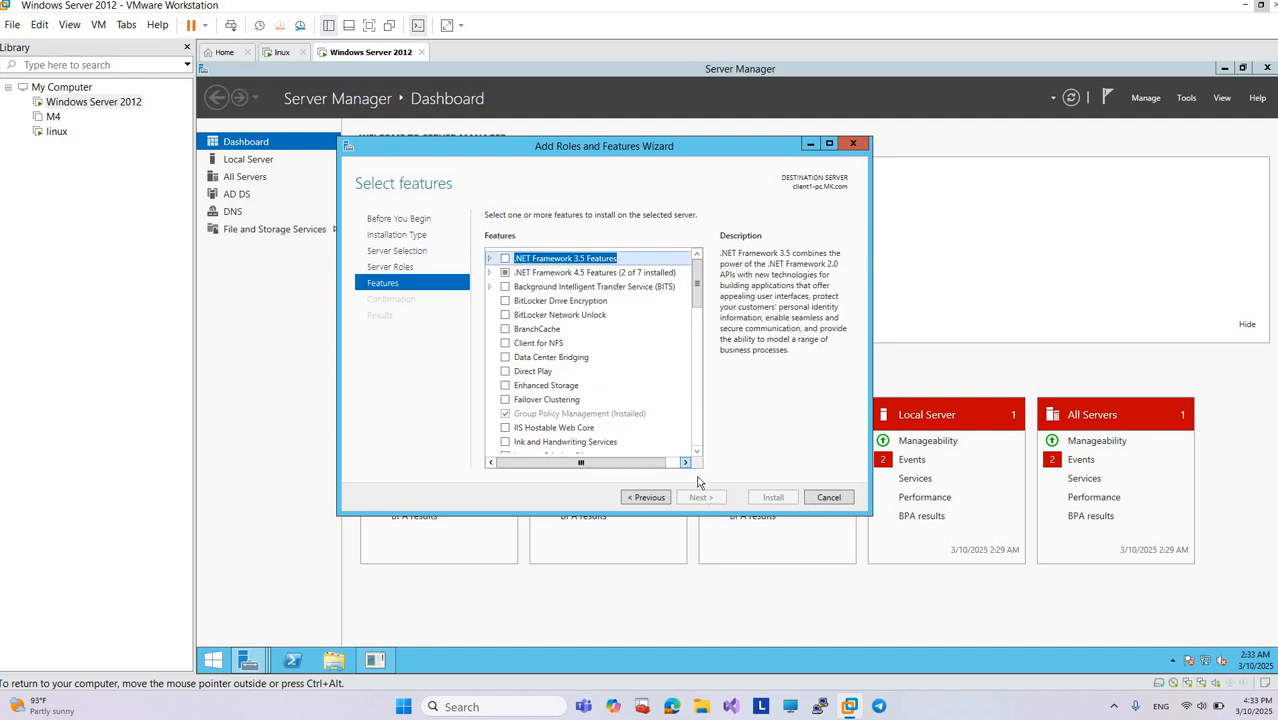
pyautogui.click(829, 497)
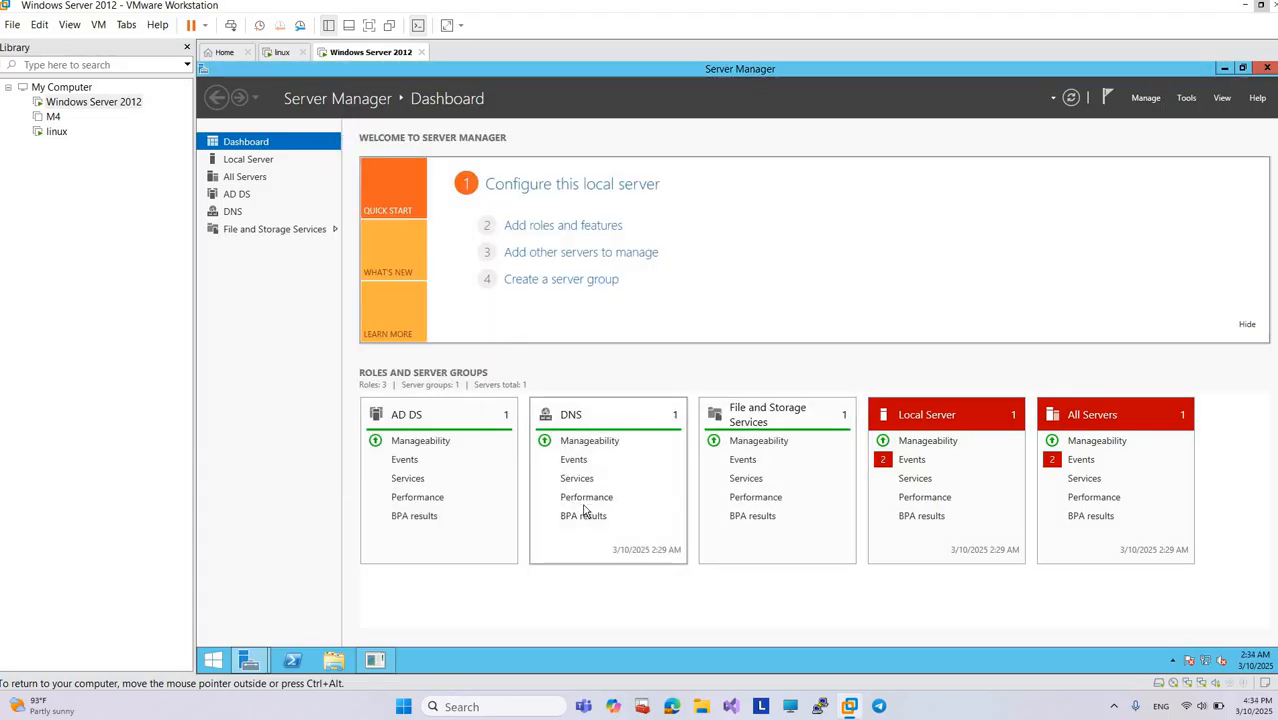
# Step: Open the DNS management console from Server Manager and expand the CLIENT1-PC server
pyautogui.click(1177, 96)
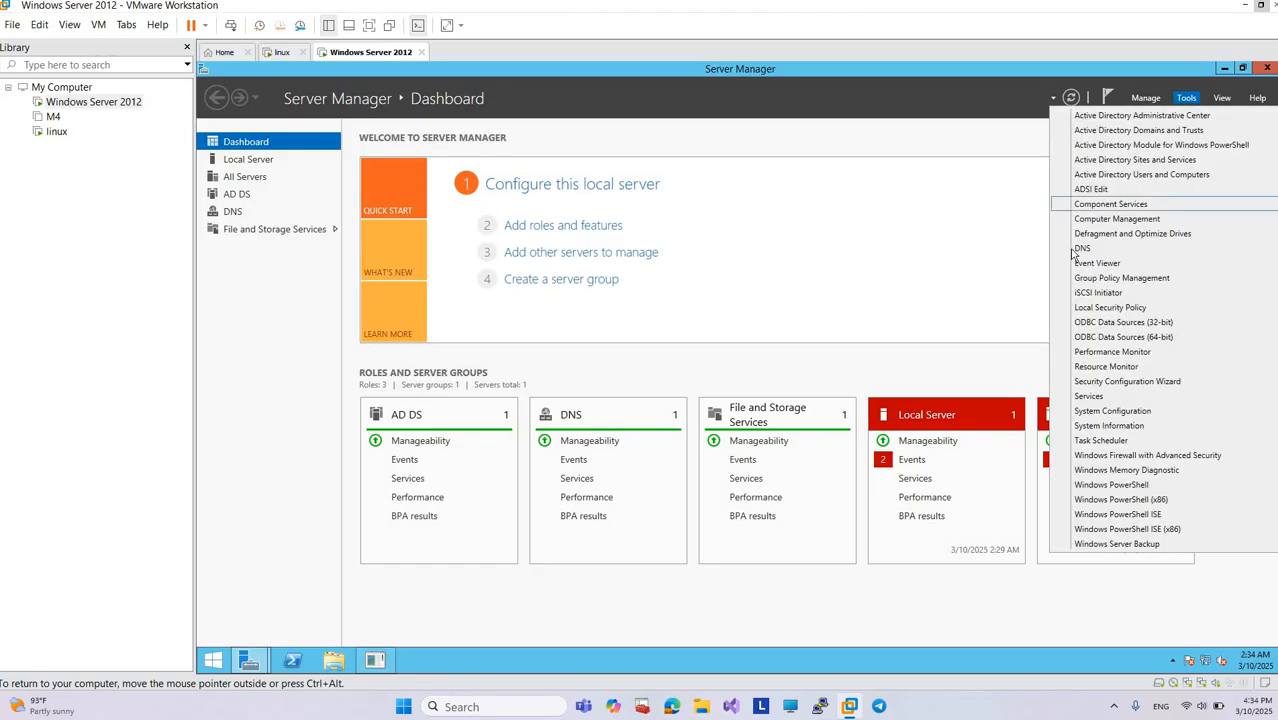
pyautogui.click(1076, 250)
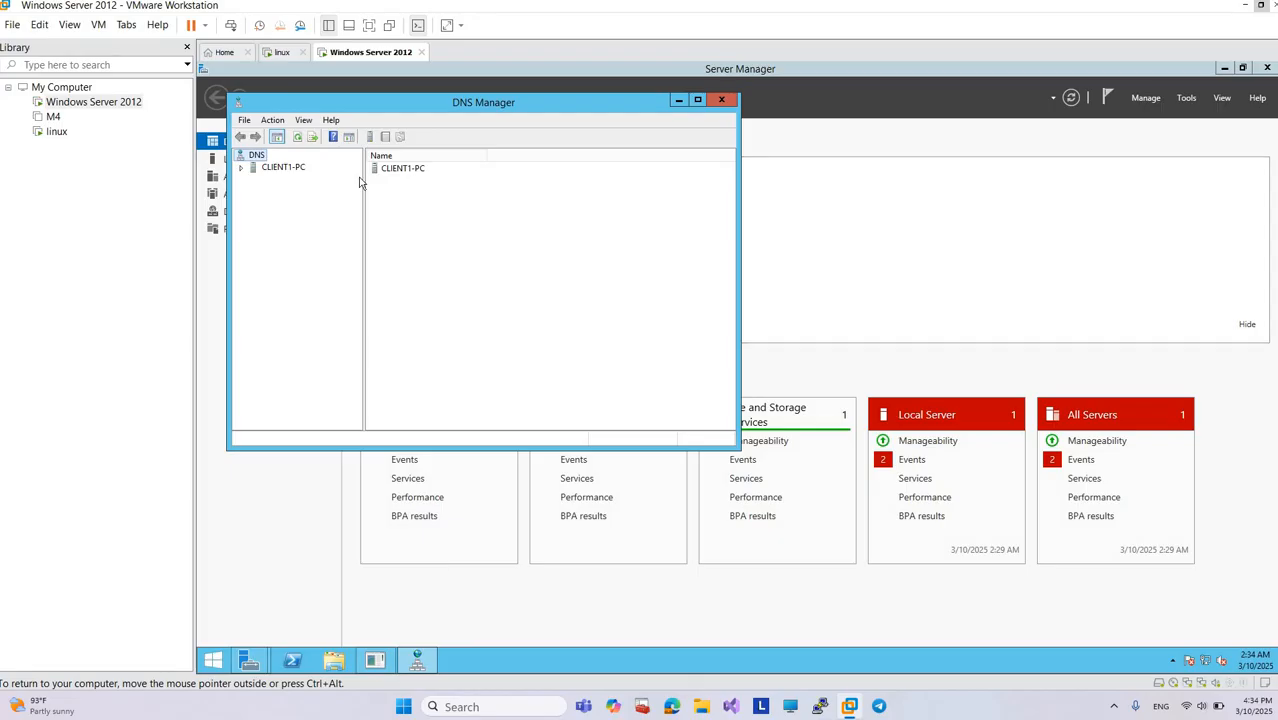
pyautogui.click(242, 170)
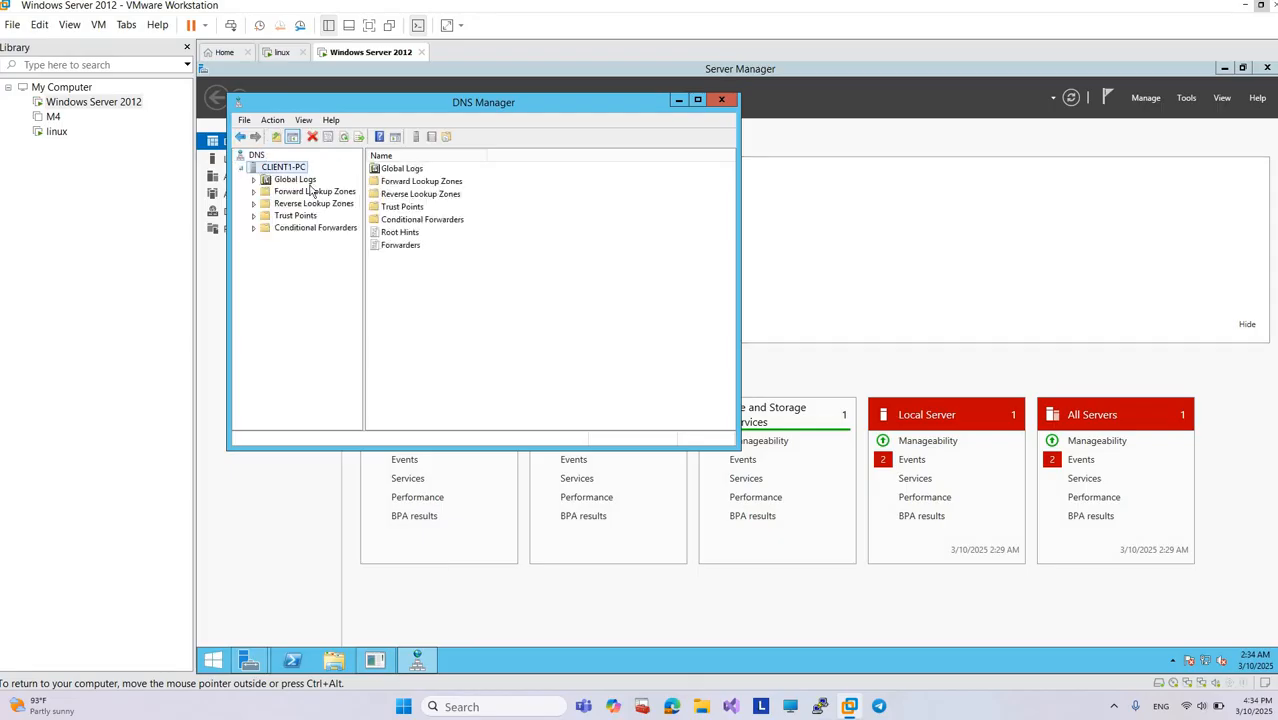
# Step: Examine the Global Logs, Forward Lookup Zones and Reverse Lookup Zones under CLIENT1-PC
pyautogui.click(254, 181)
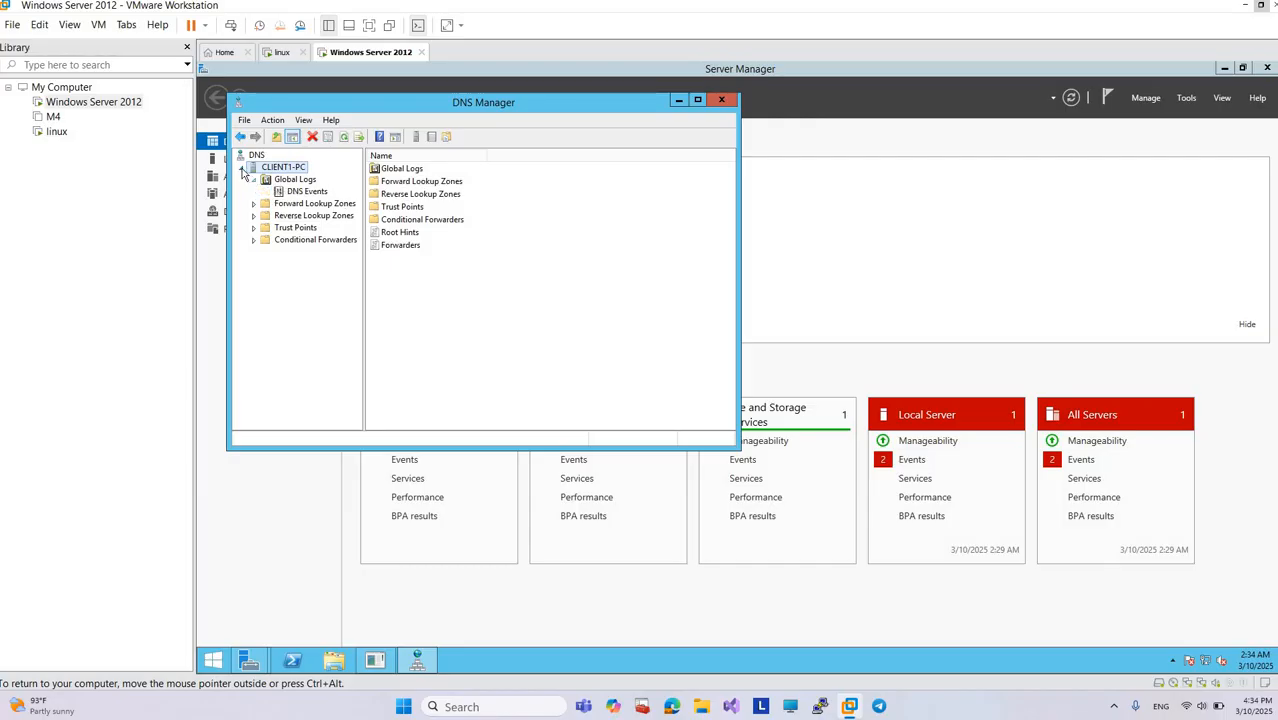
pyautogui.click(242, 168)
pyautogui.click(242, 168)
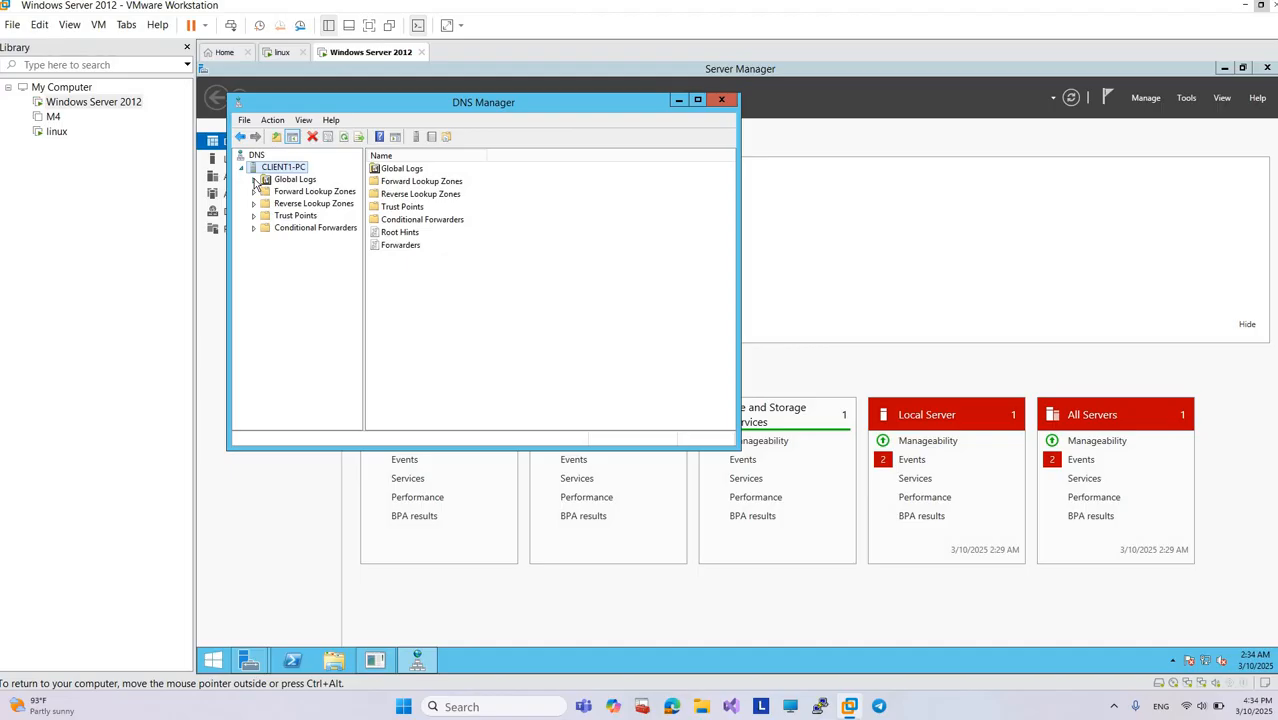
pyautogui.click(254, 181)
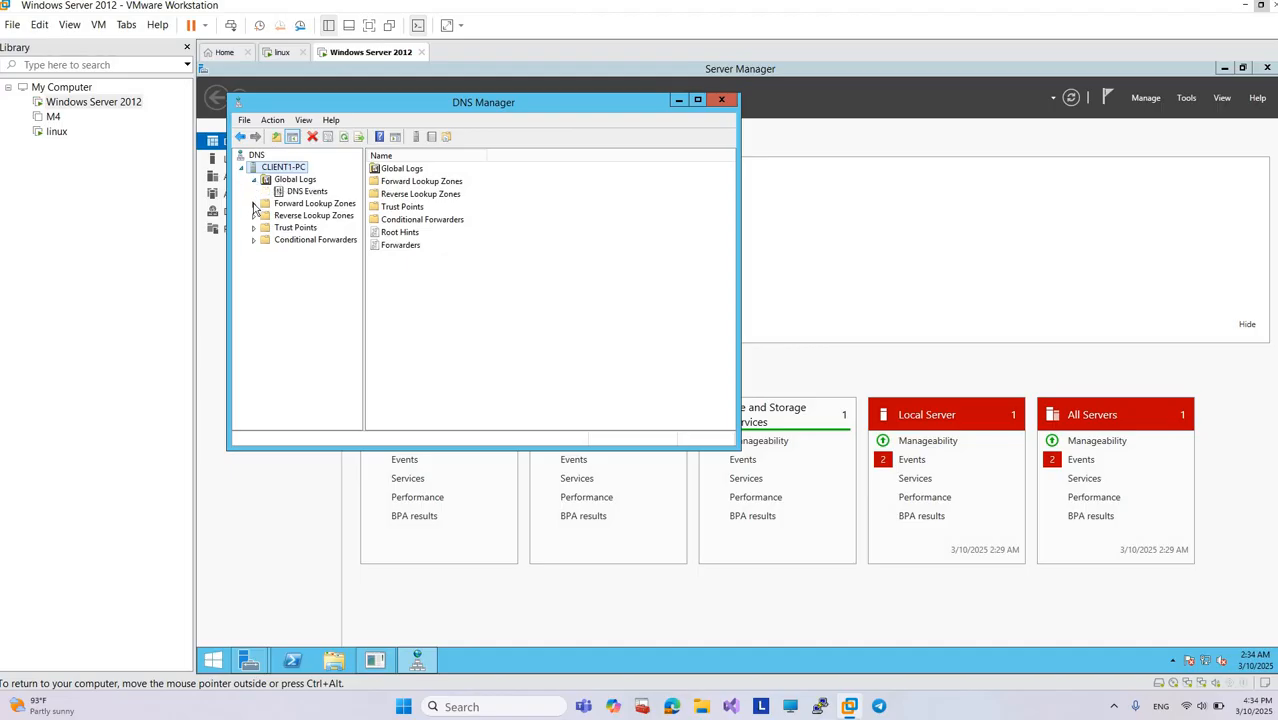
pyautogui.click(255, 204)
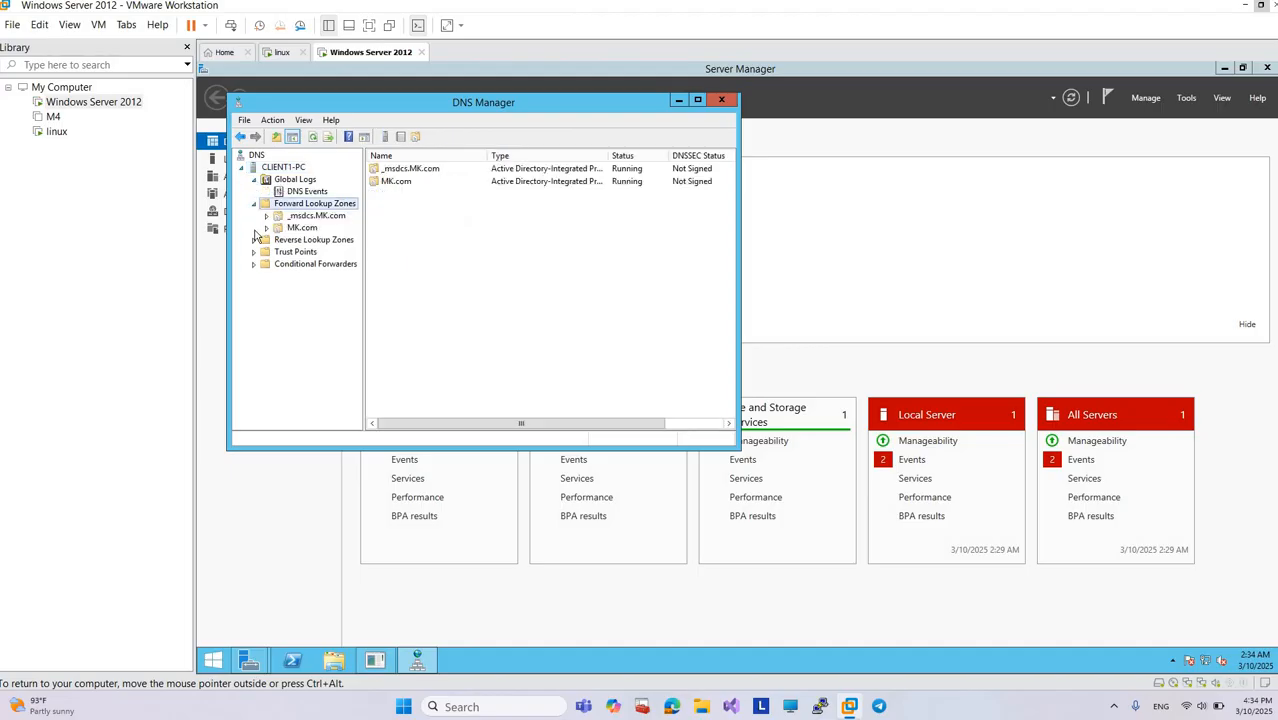
pyautogui.click(262, 240)
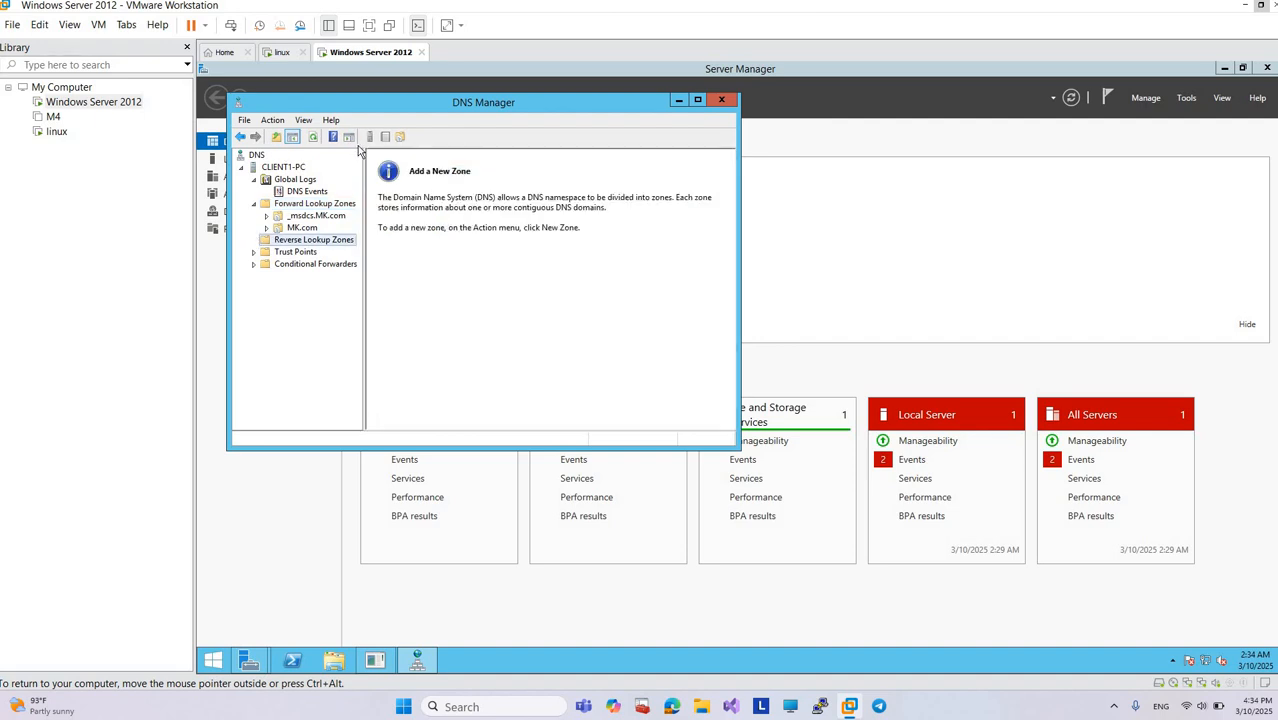
pyautogui.click(1242, 7)
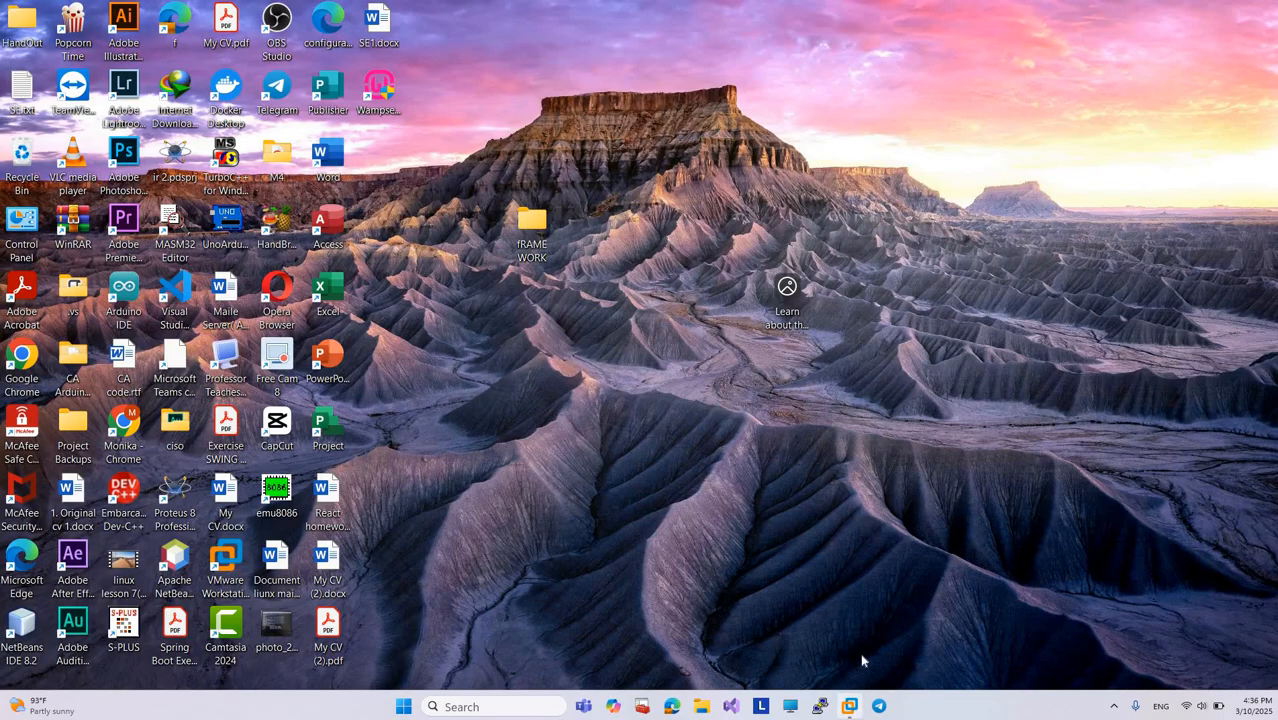
pyautogui.click(850, 706)
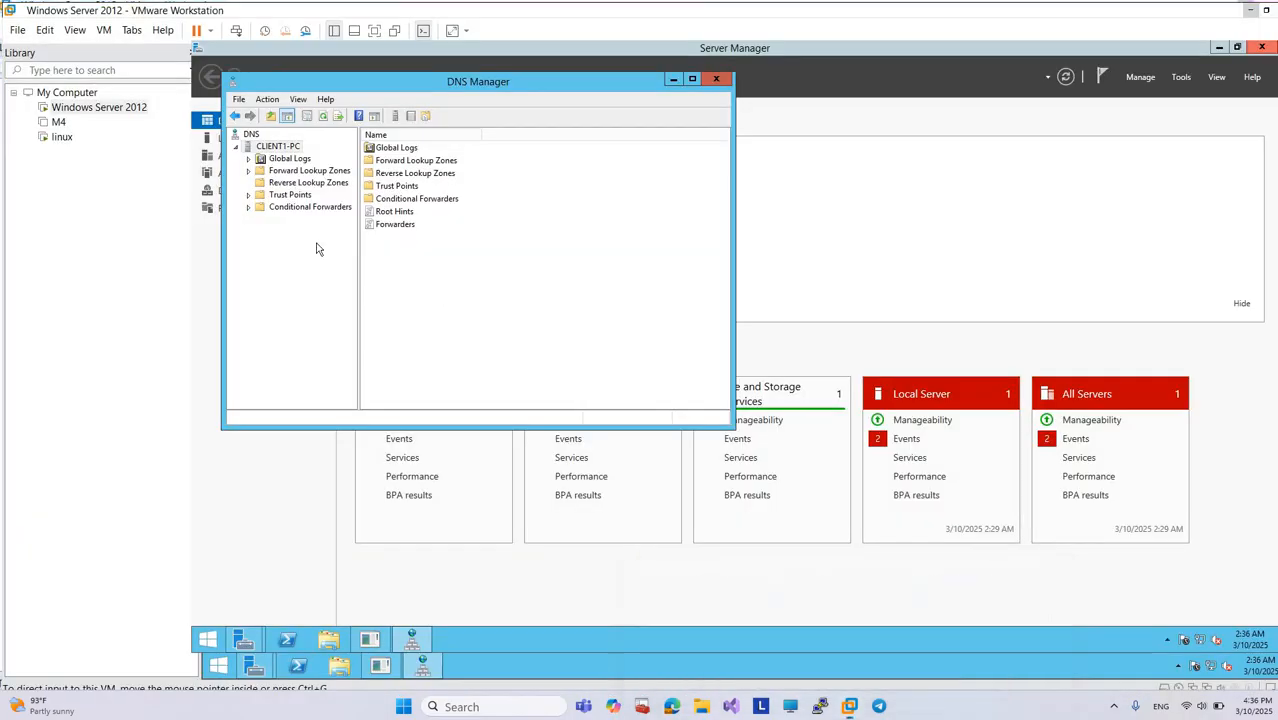
# Step: Start a new Active Directory-stored primary zone on CLIENT1-PC, replicated to all DNS servers on domain controllers in the MK.com domain
pyautogui.rightClick(503, 257)
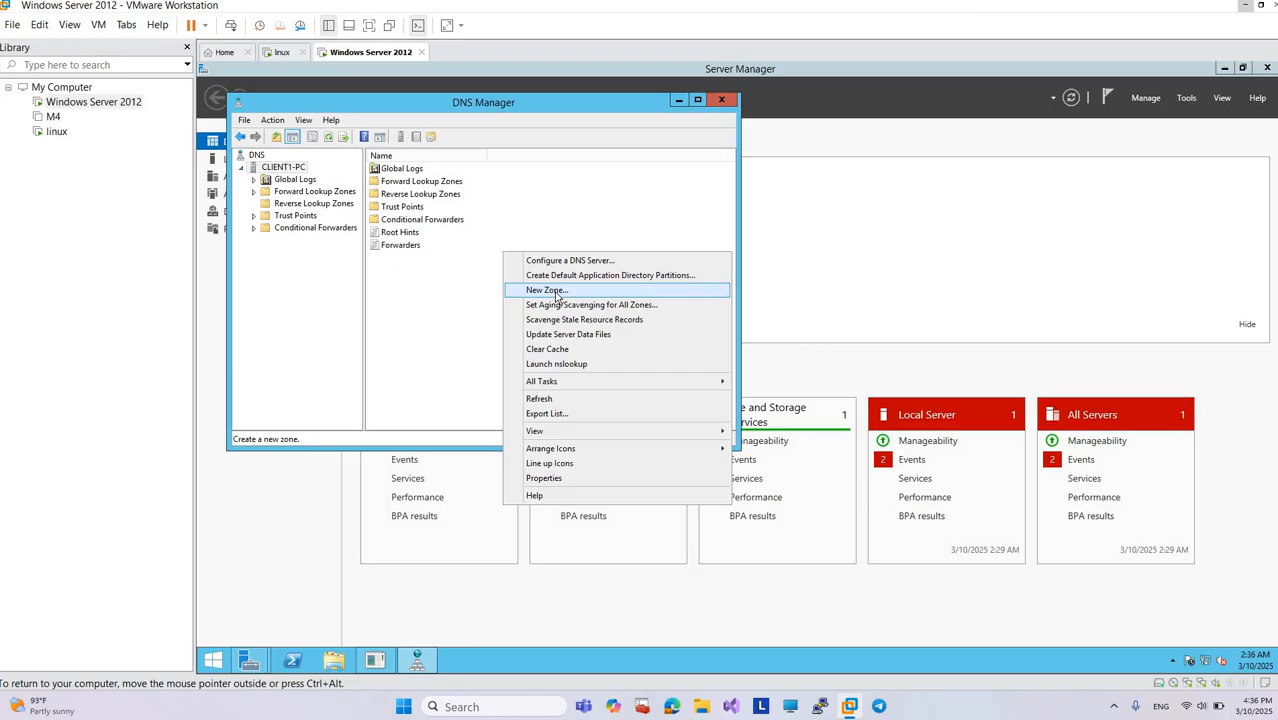
pyautogui.click(557, 292)
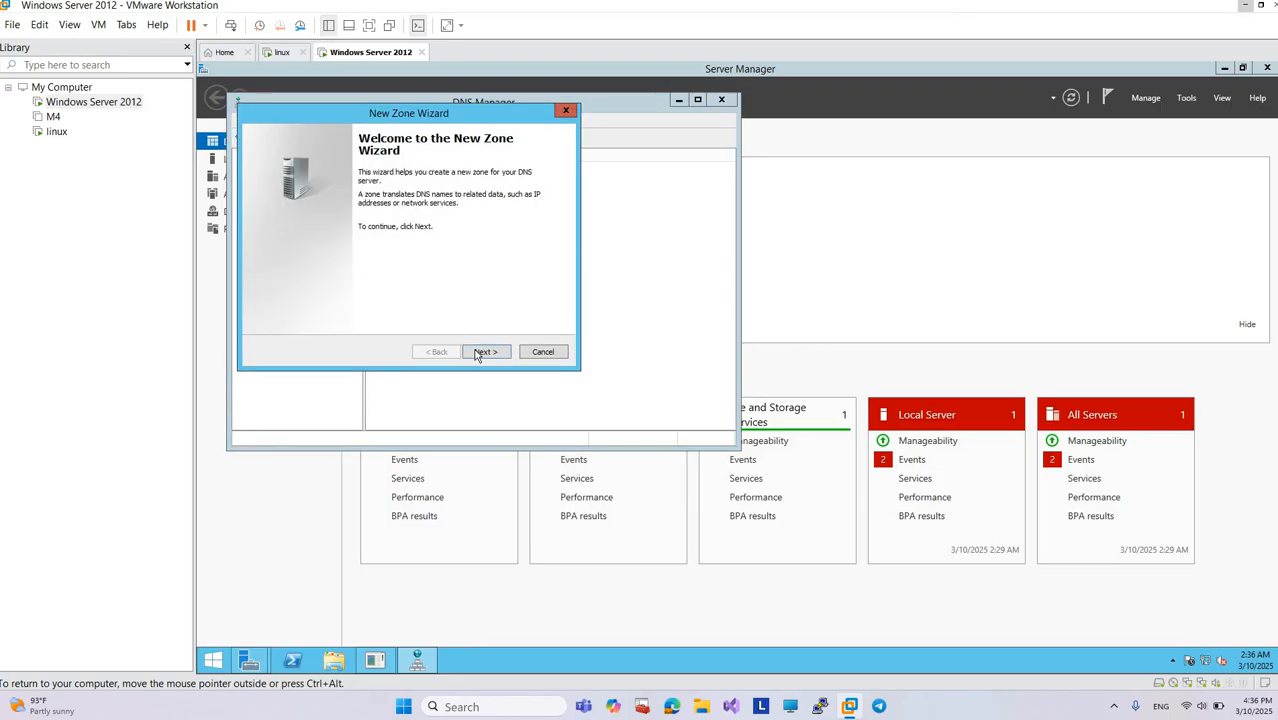
pyautogui.click(477, 353)
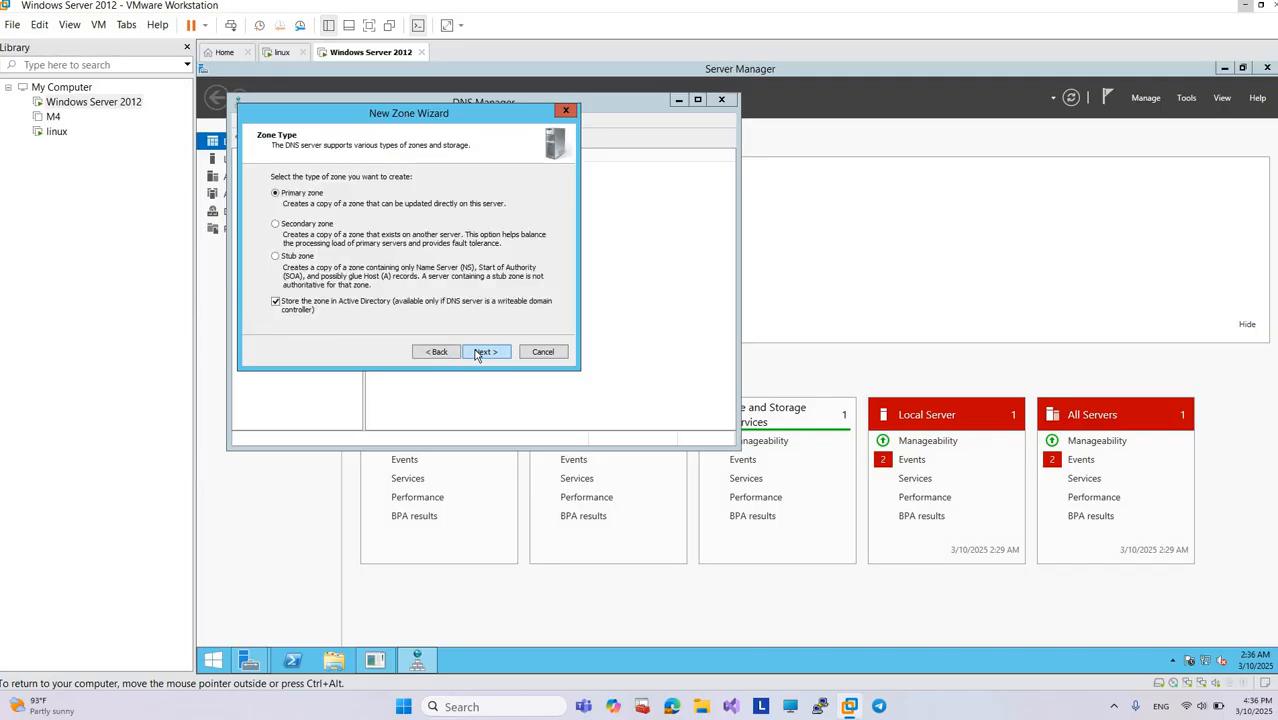
pyautogui.click(478, 354)
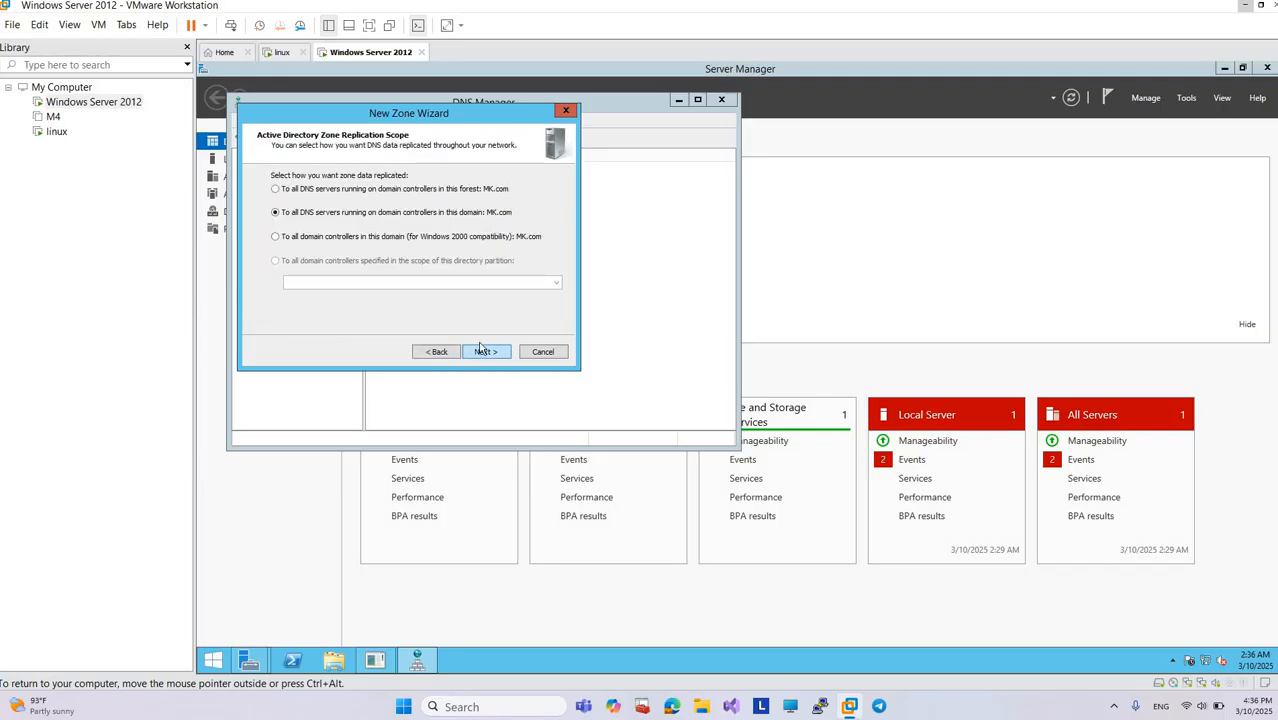
pyautogui.click(482, 353)
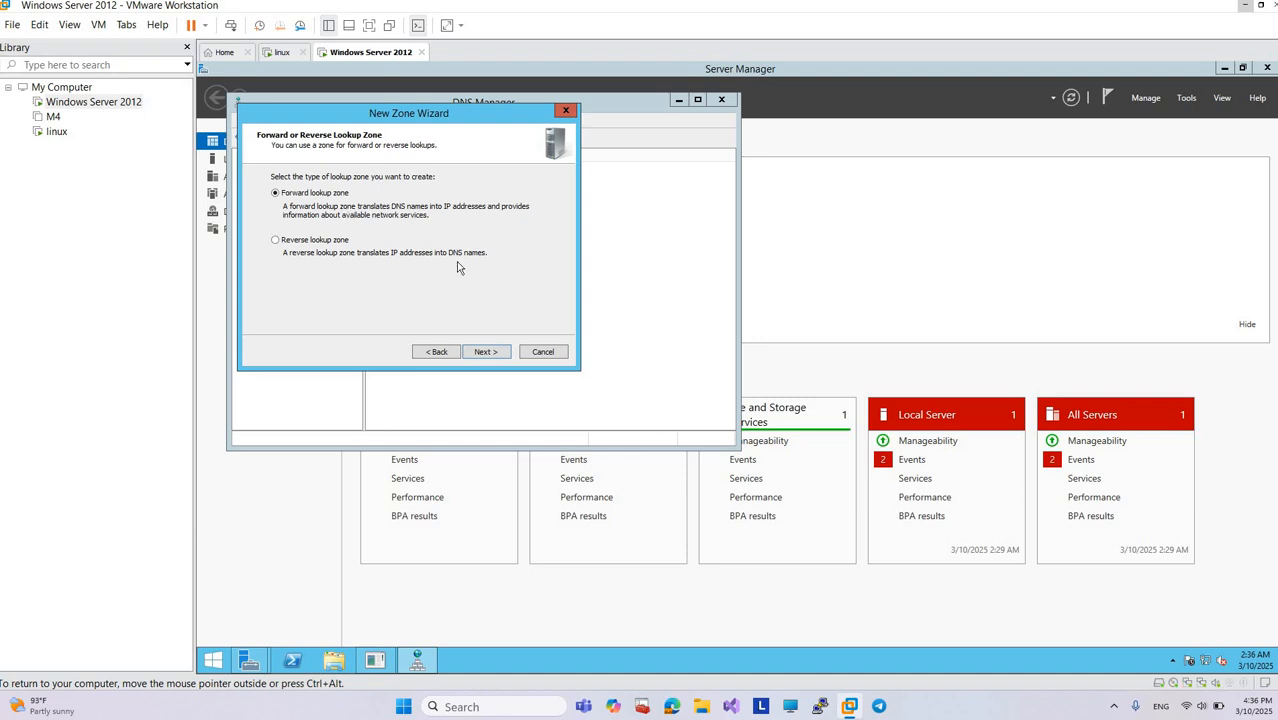
# Step: Make it a forward lookup zone named monika.com that allows only secure dynamic updates, and finish creating it
pyautogui.click(482, 352)
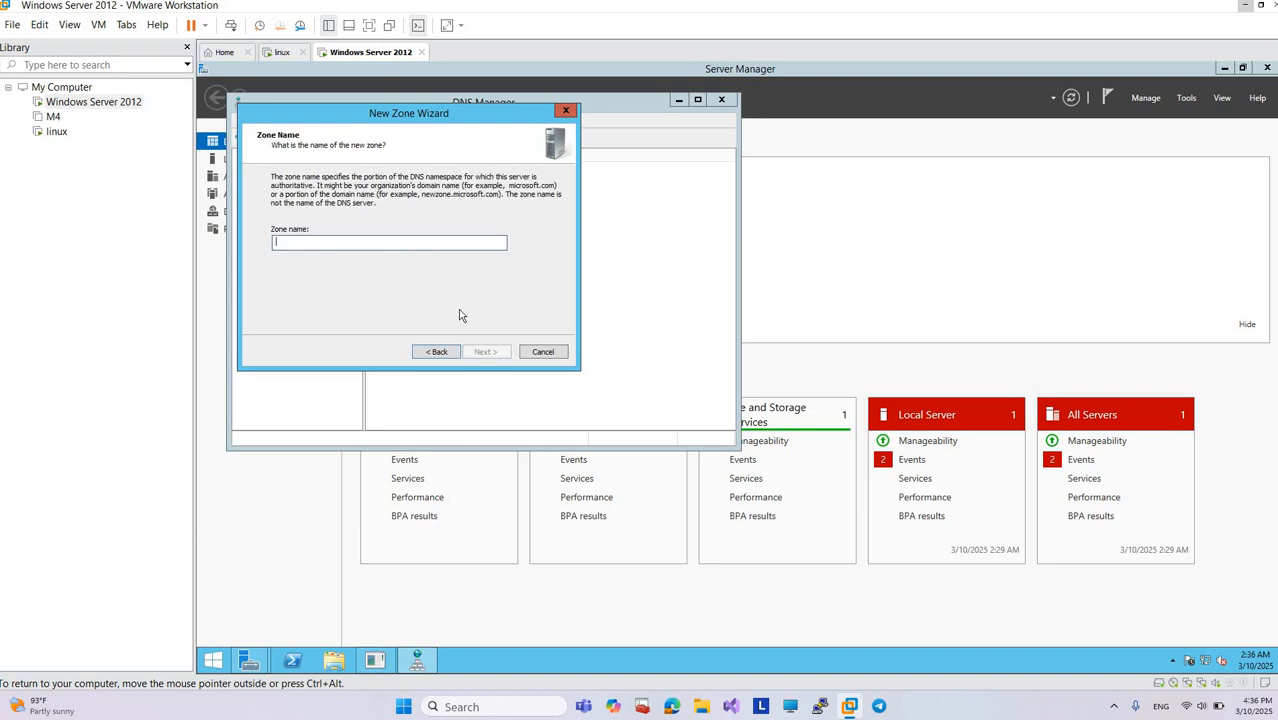
pyautogui.write('monika.com')
pyautogui.click(467, 353)
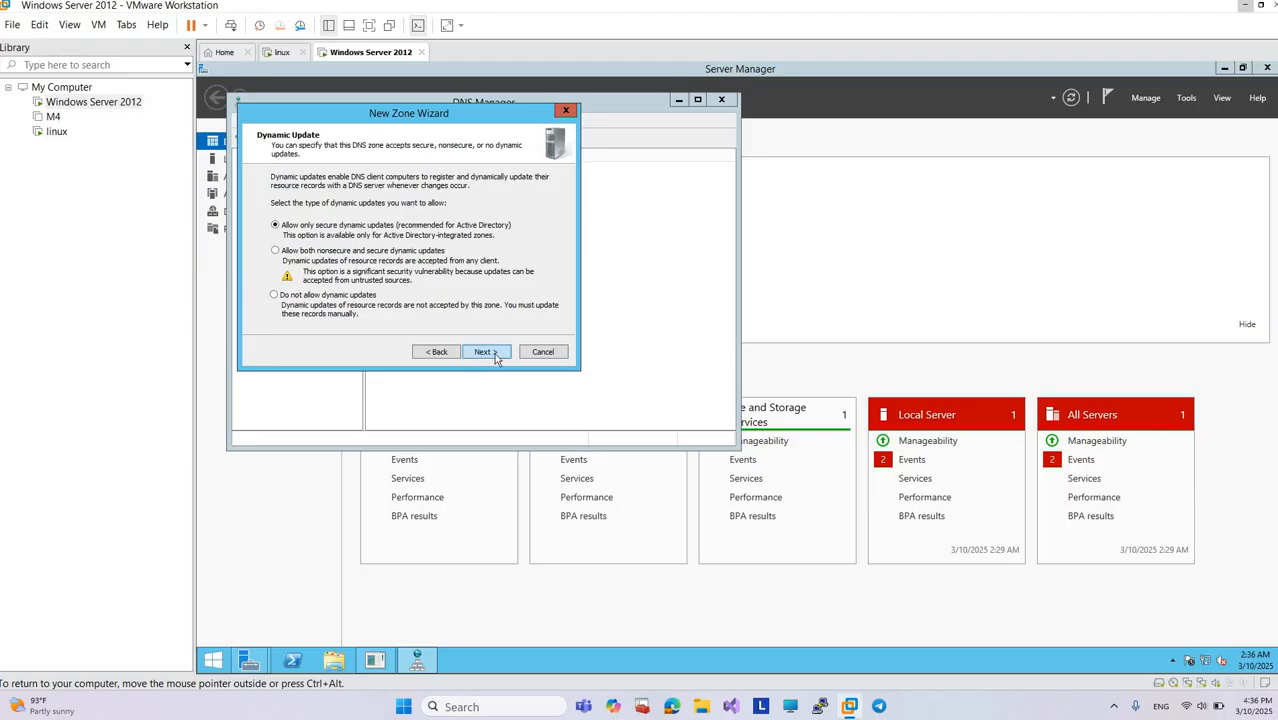
pyautogui.click(495, 352)
pyautogui.click(495, 352)
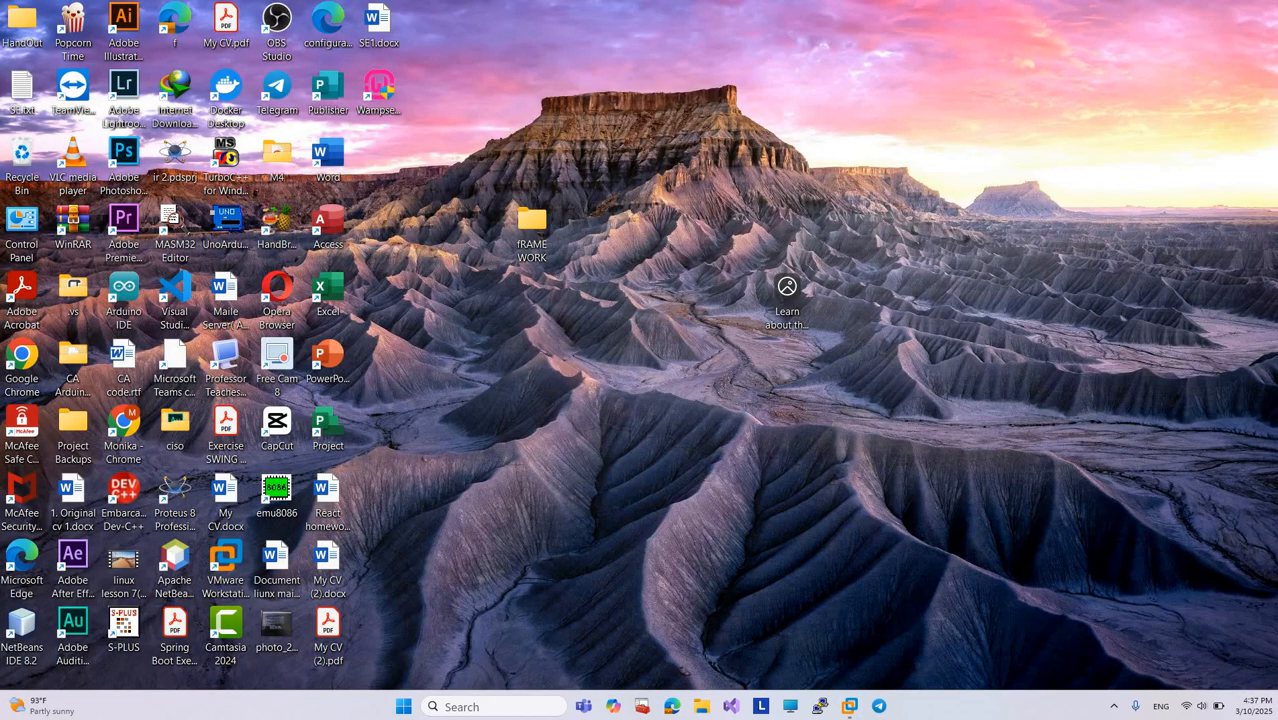
# Step: Switch from the desktop back to the Windows Server 2012 virtual machine
pyautogui.click(847, 706)
pyautogui.moveTo(846, 707)
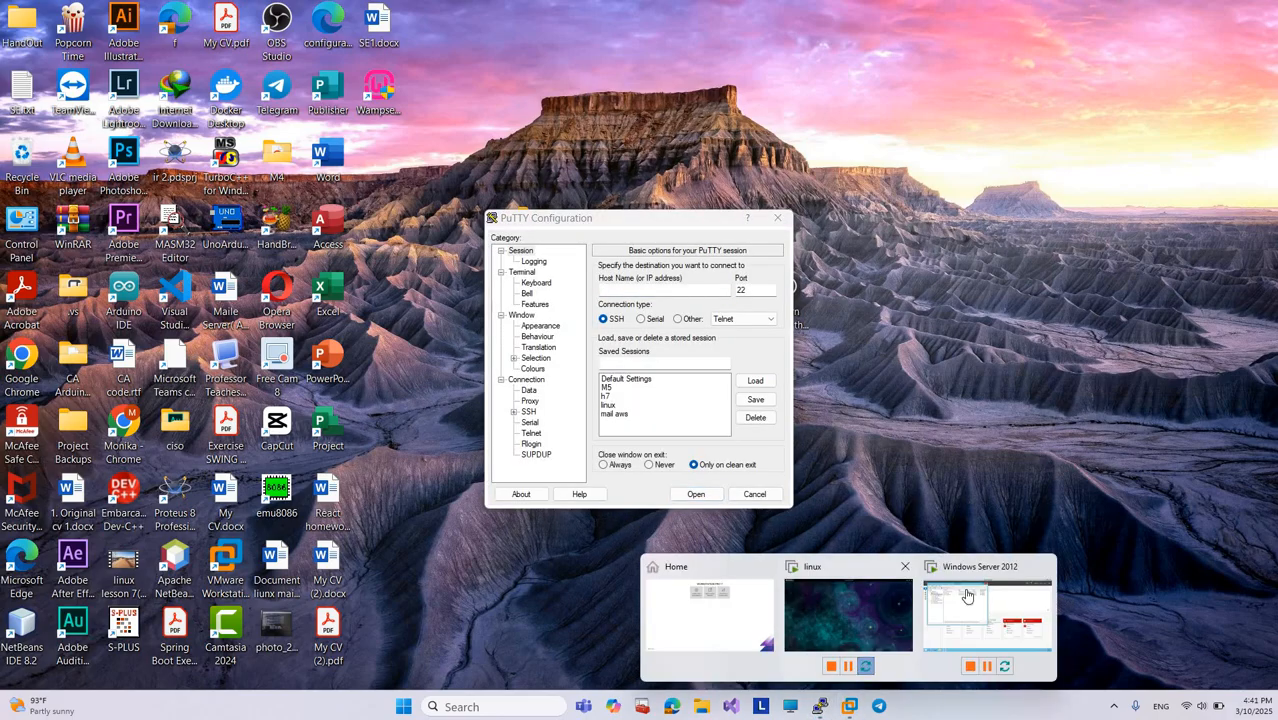
pyautogui.click(966, 597)
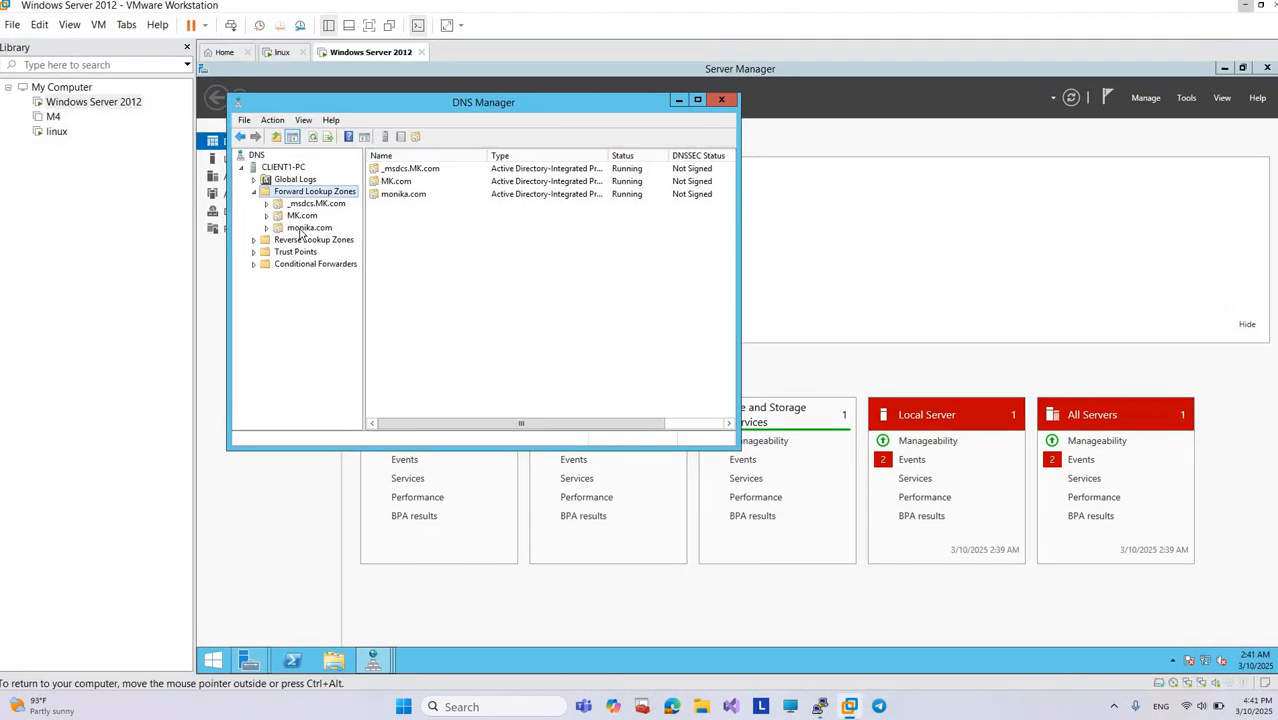
# Step: Start a new host (A) record in the monika.com forward lookup zone and name it webserver
pyautogui.click(302, 232)
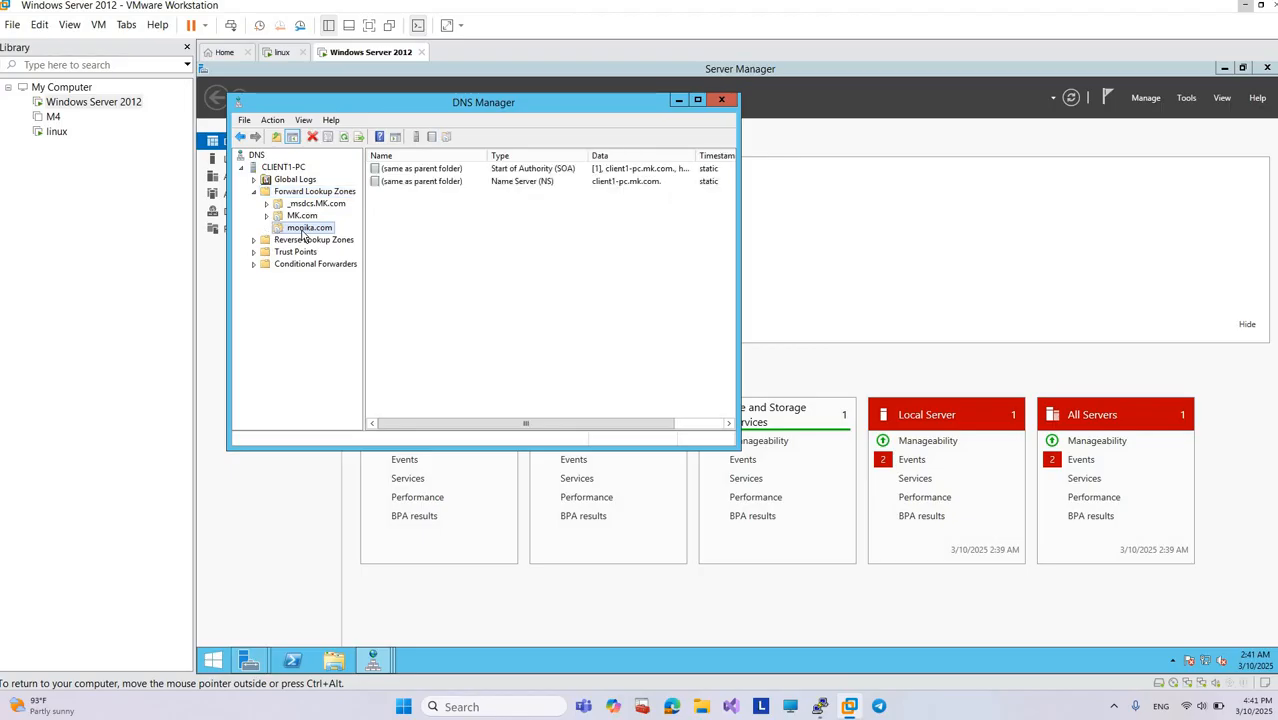
pyautogui.rightClick(366, 223)
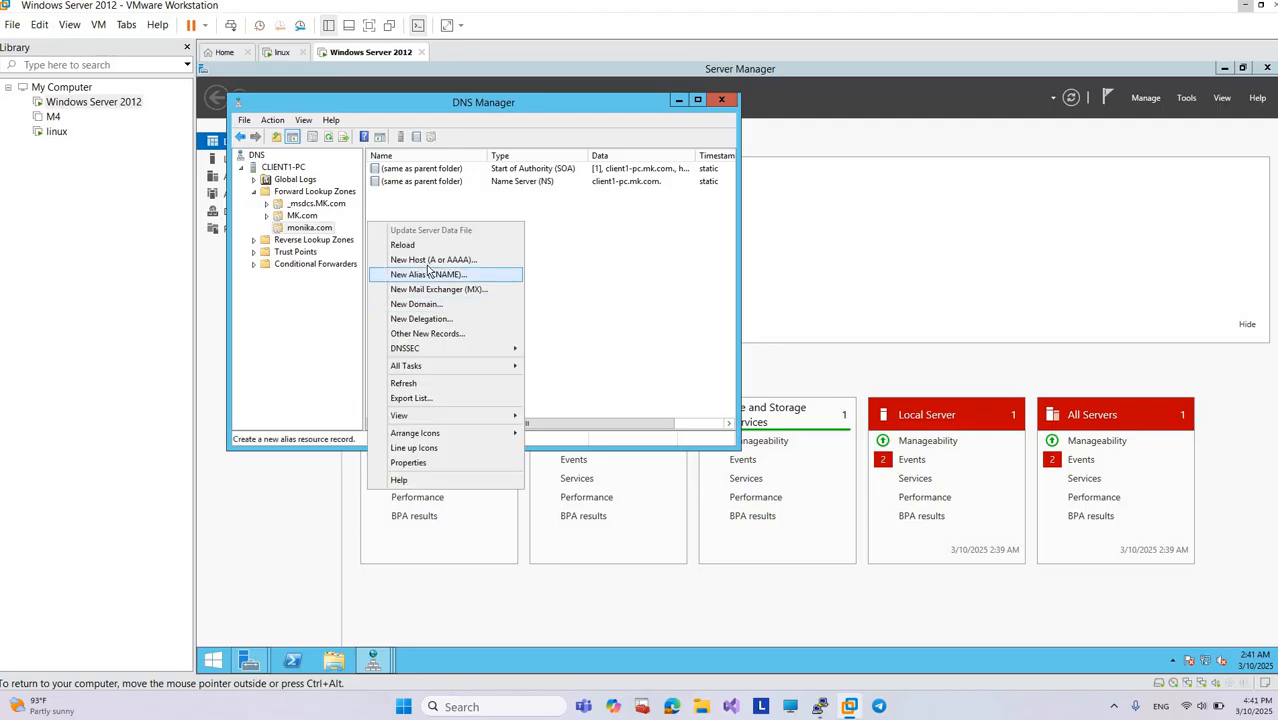
pyautogui.click(429, 260)
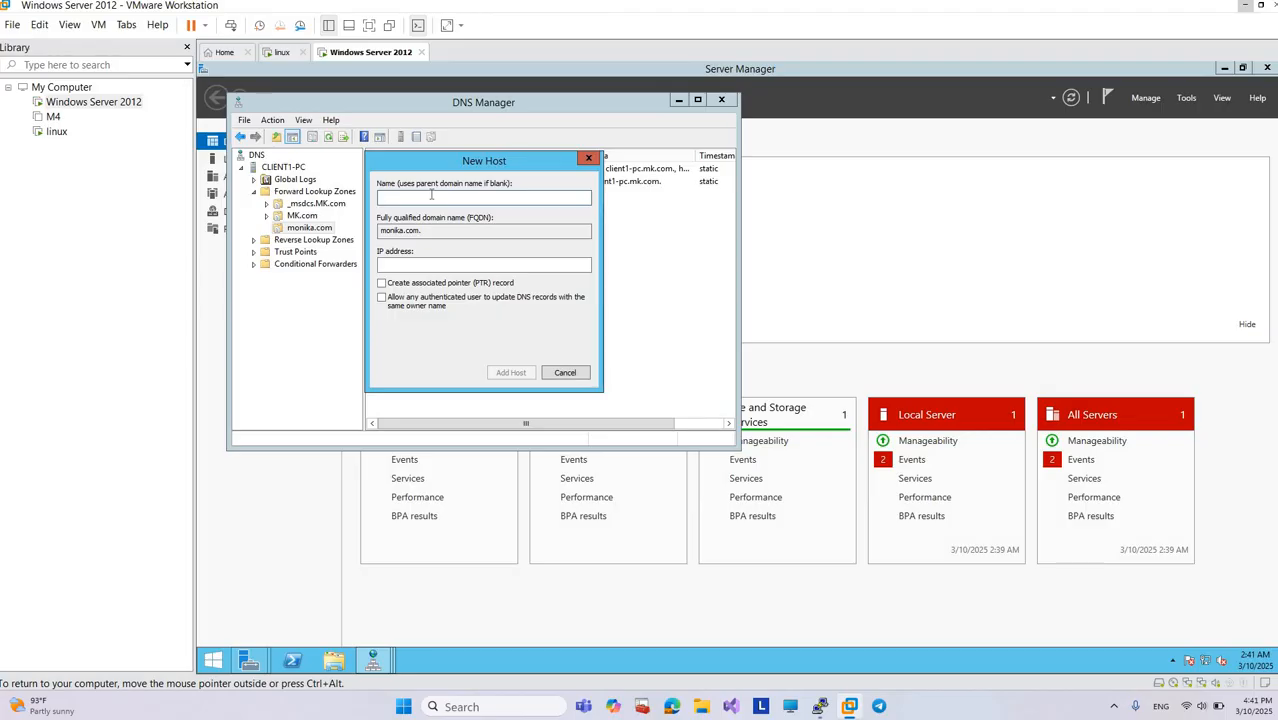
pyautogui.write('webserver')
# Step: Give the webserver host the IP address 192.168.101.135 and add it to the zone
pyautogui.click(435, 266)
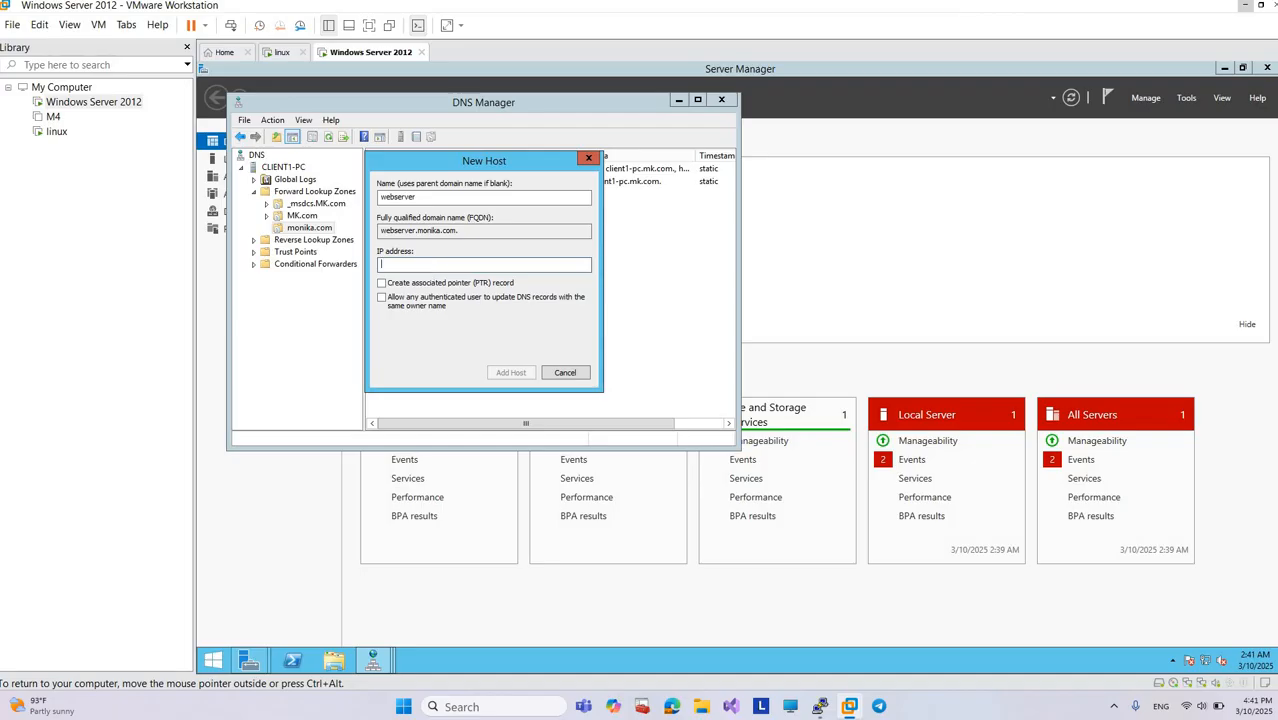
pyautogui.write('192.168.101.135')
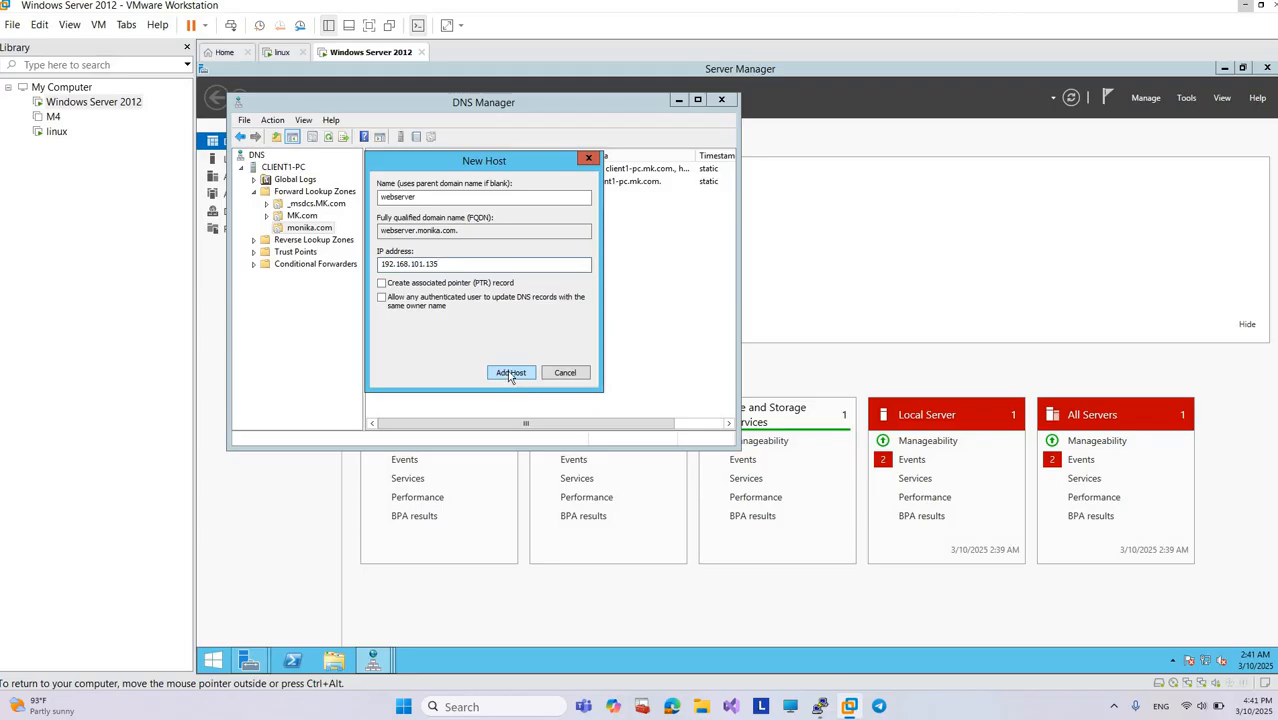
pyautogui.click(510, 373)
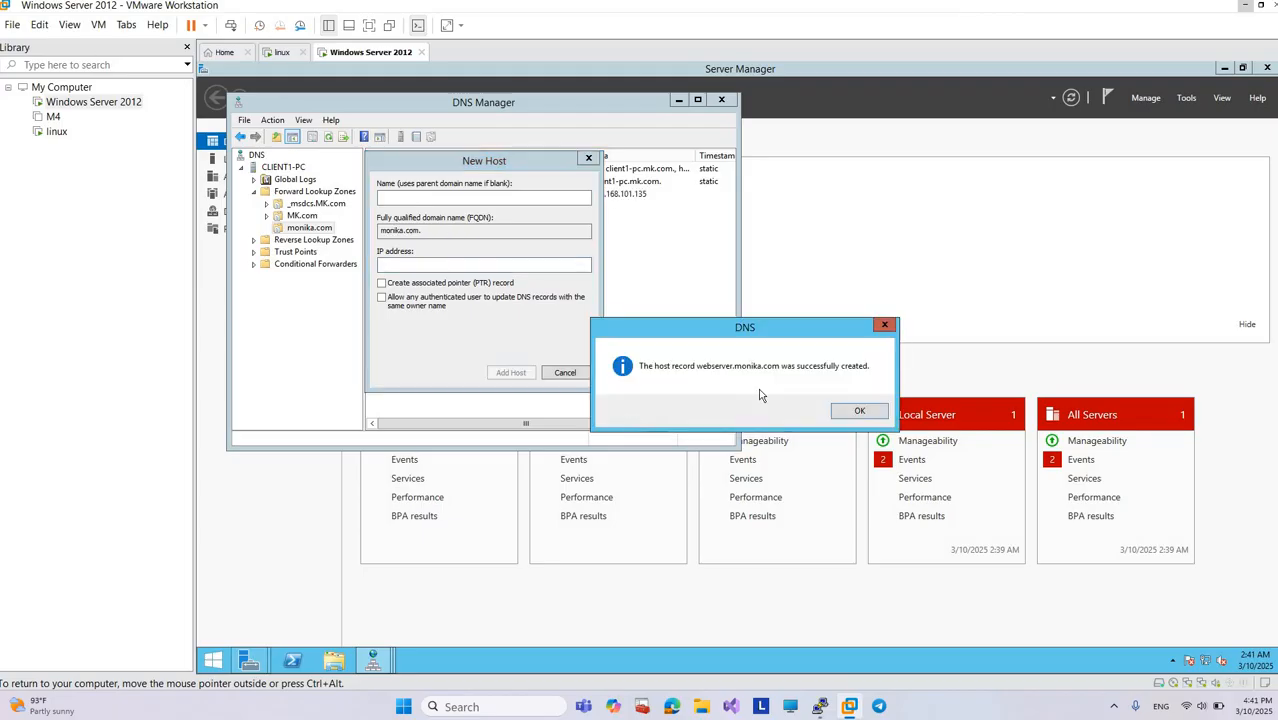
pyautogui.click(859, 413)
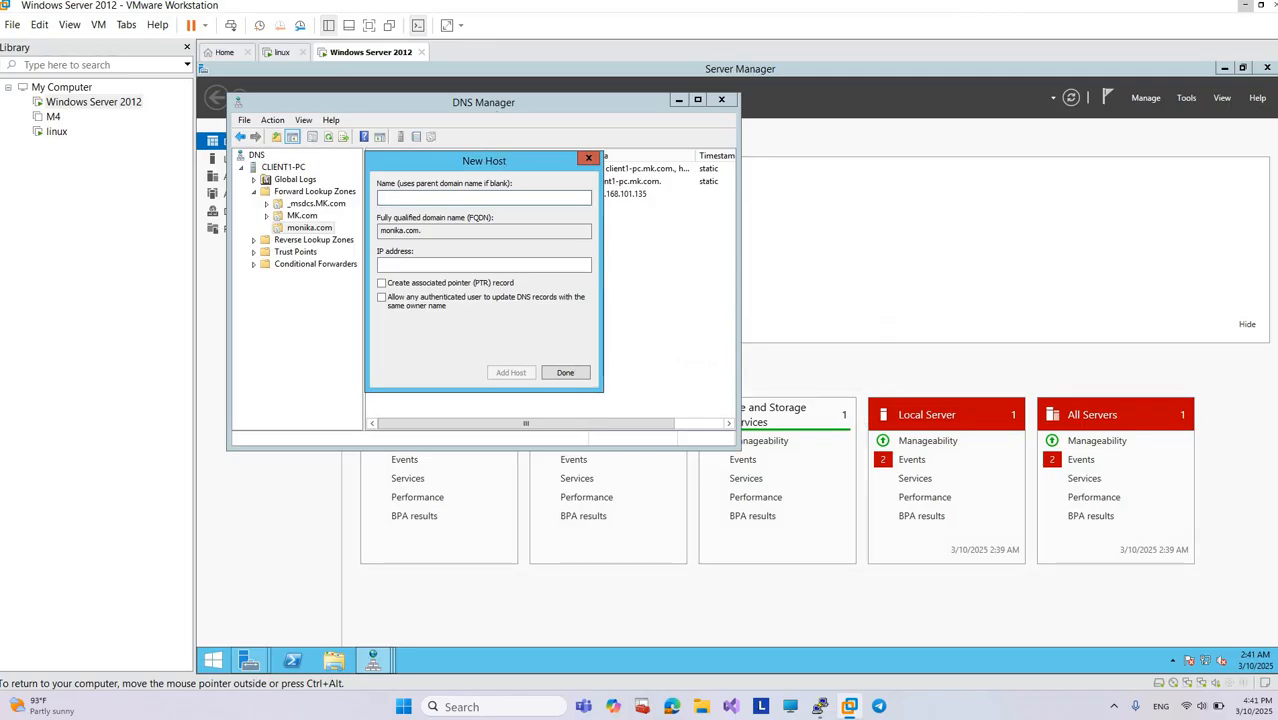
# Step: Move the New Host dialog aside and name the next host record mailserver
pyautogui.moveTo(511, 164); pyautogui.dragTo(609, 219)
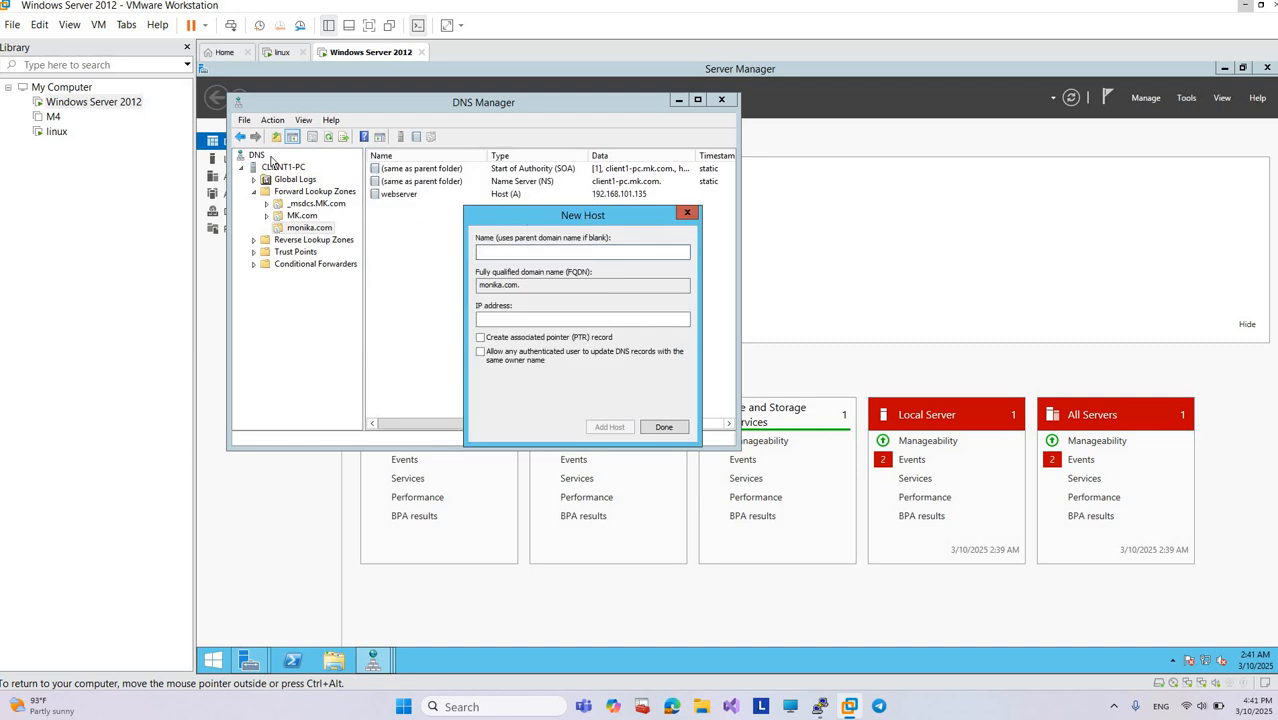
pyautogui.moveTo(270, 160); pyautogui.dragTo(270, 161)
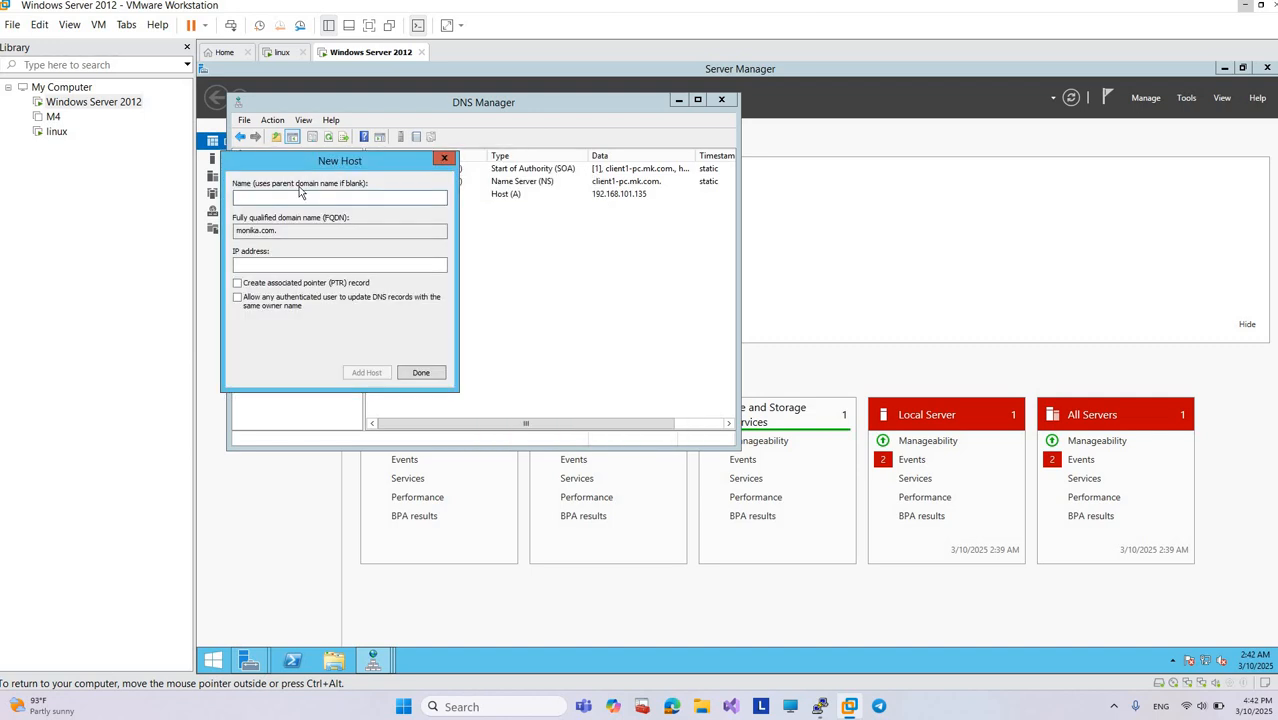
pyautogui.write('mailserber')
pyautogui.press('BackSpace')
pyautogui.press('BackSpace')
pyautogui.press('BackSpace')
pyautogui.write('ver')
# Step: Give the mailserver host the IP address 192.168.101.135 and add it to the zone
pyautogui.click(284, 265)
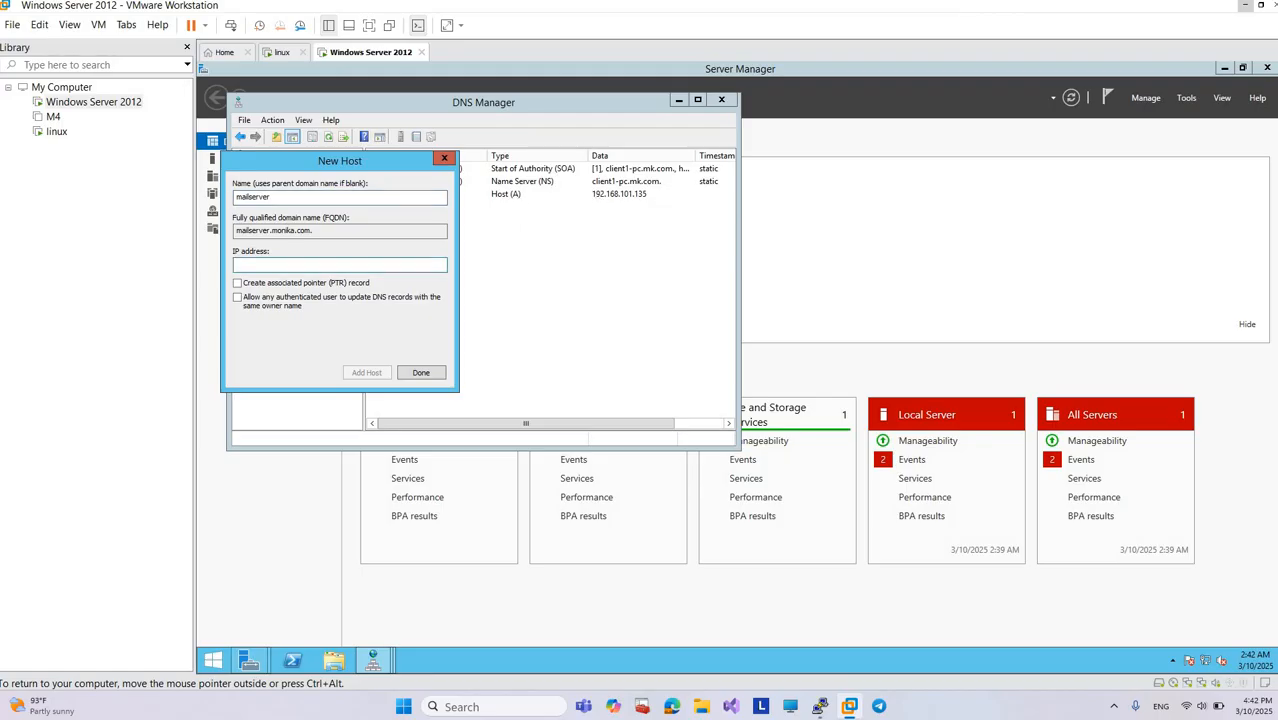
pyautogui.write('192.168.101.1')
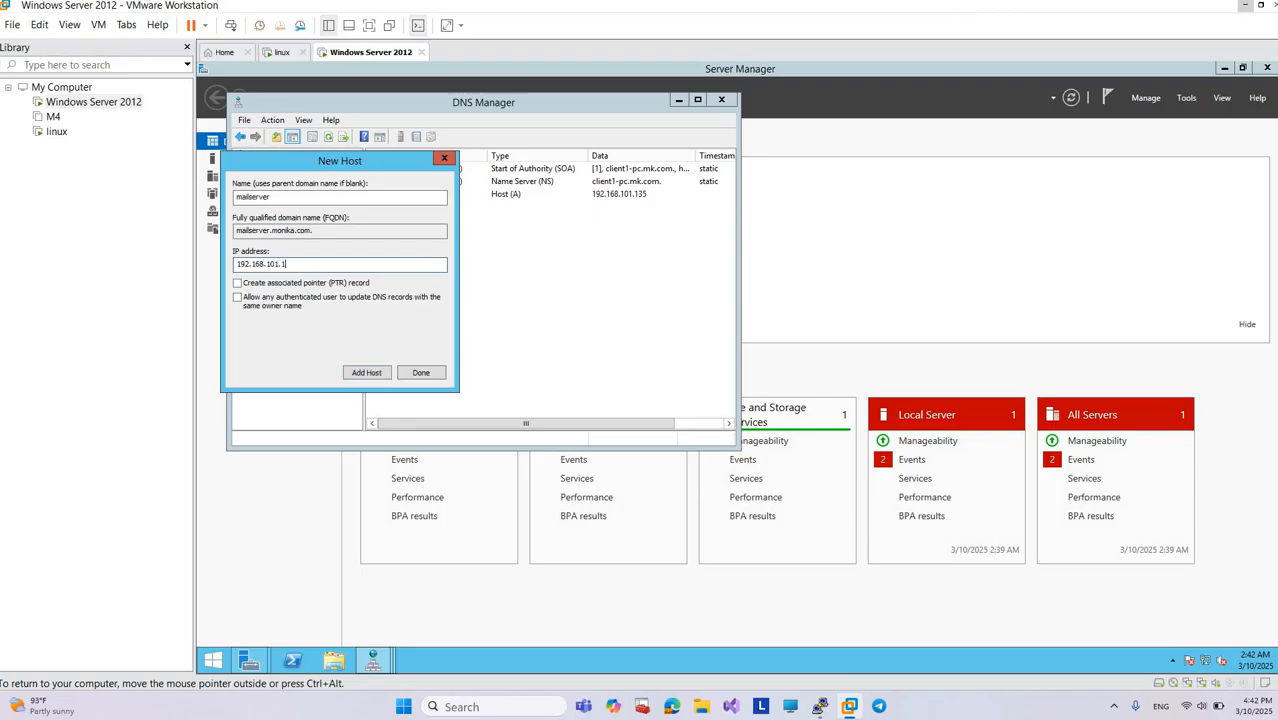
pyautogui.write('35')
pyautogui.click(364, 372)
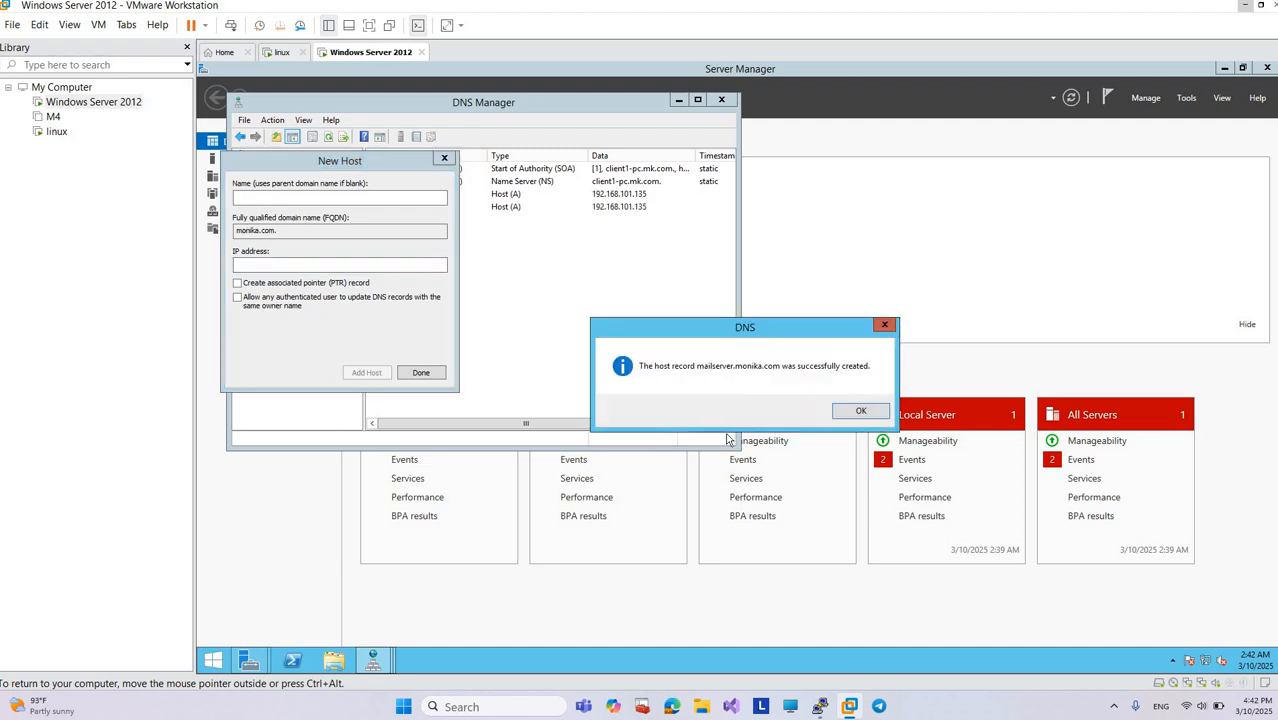
pyautogui.click(858, 412)
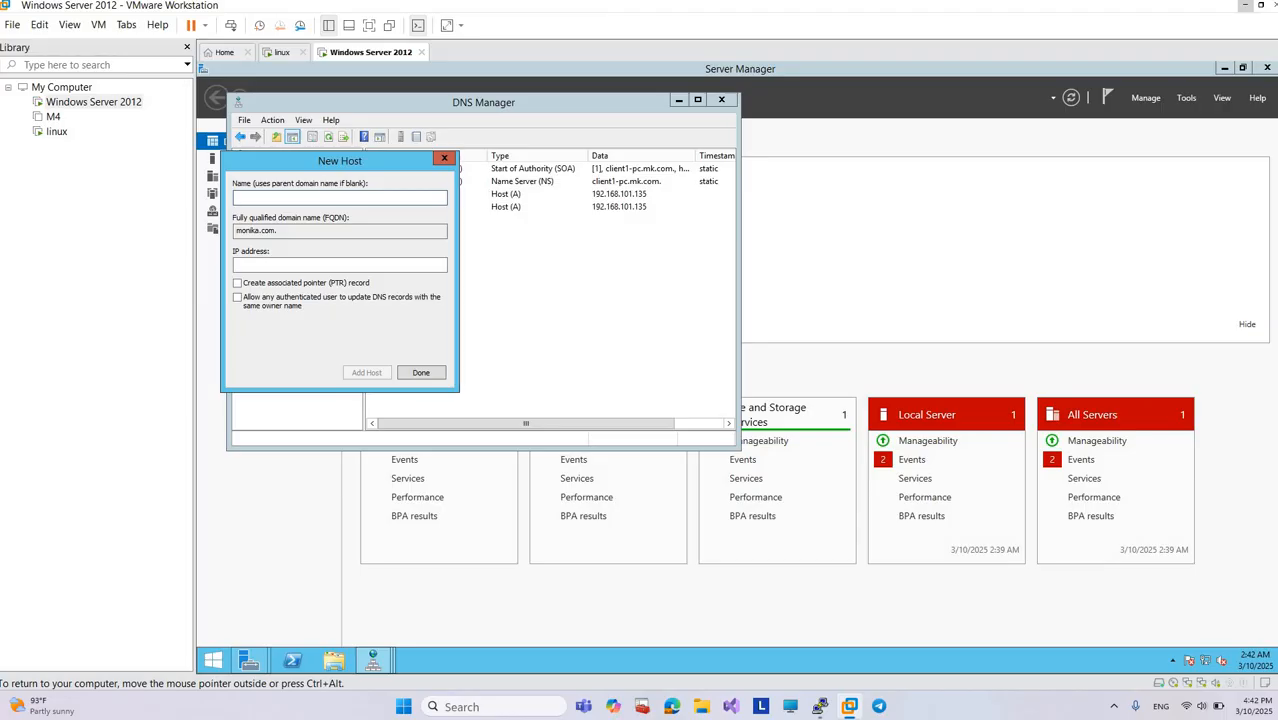
# Step: Add a third host record named fileserver with IP address 192.168.101.135, and finish adding hosts
pyautogui.write('fileserver')
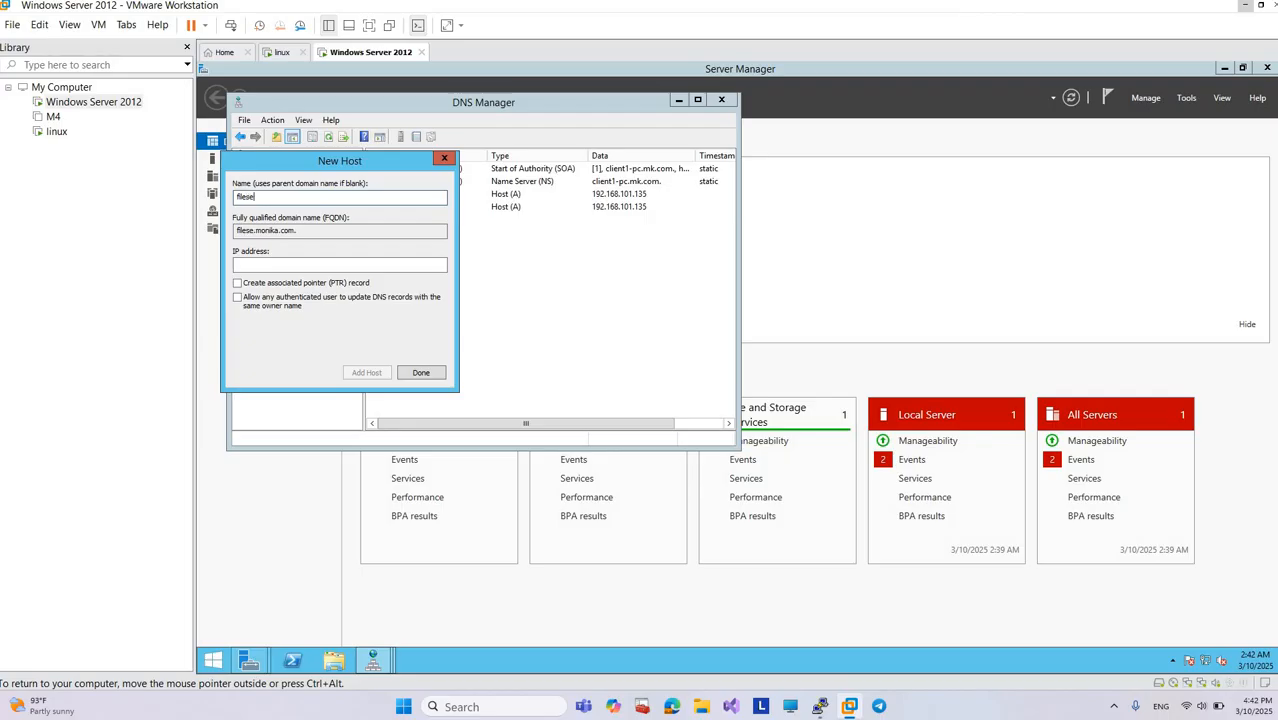
pyautogui.click(409, 266)
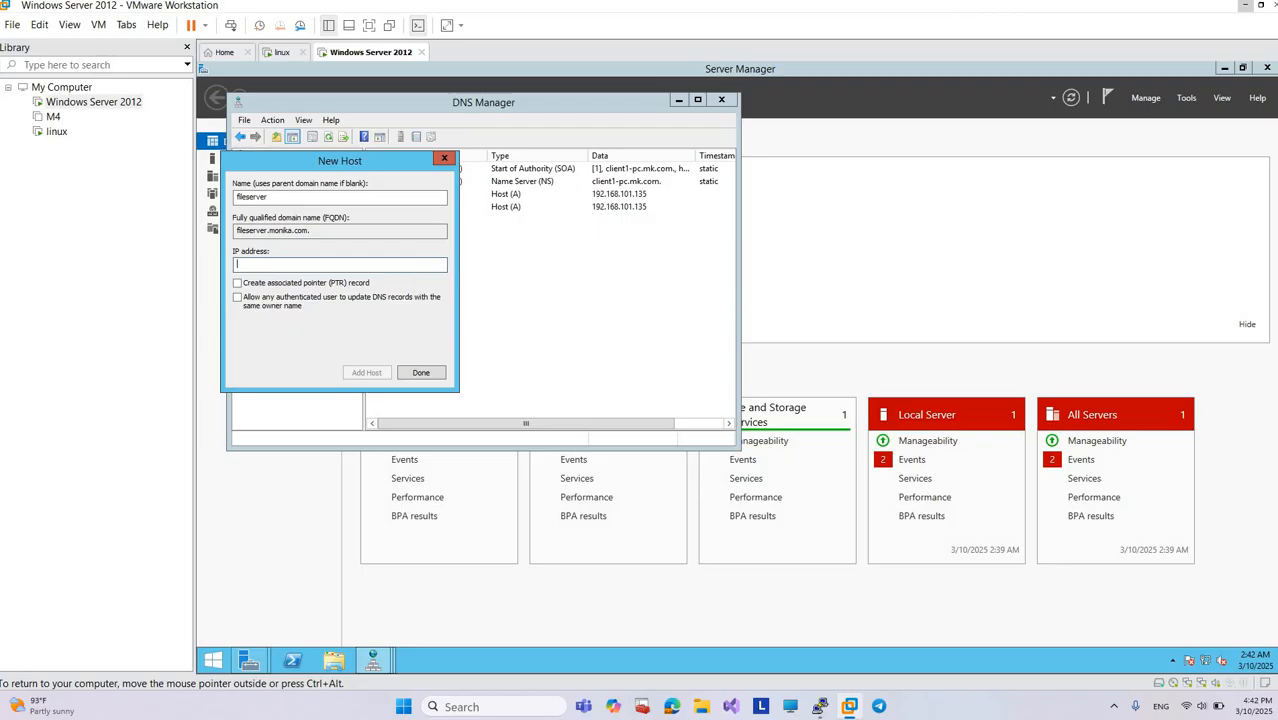
pyautogui.write('192.168.101.135')
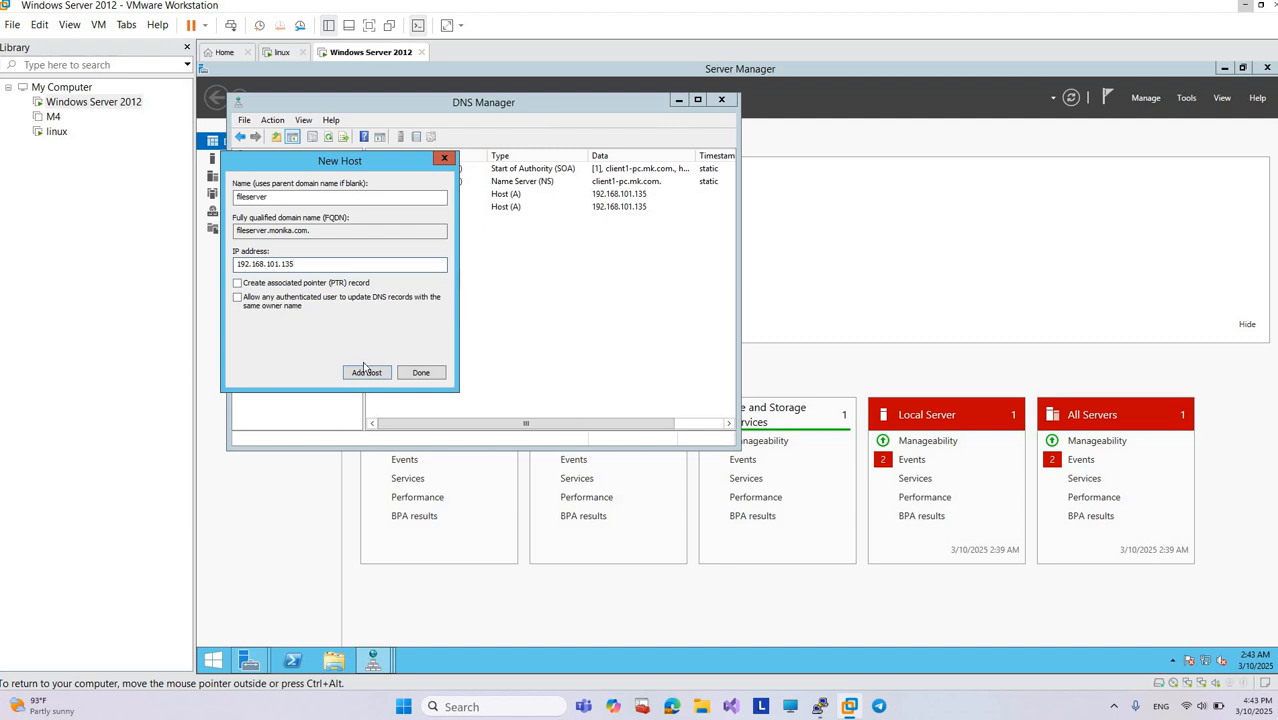
pyautogui.click(366, 372)
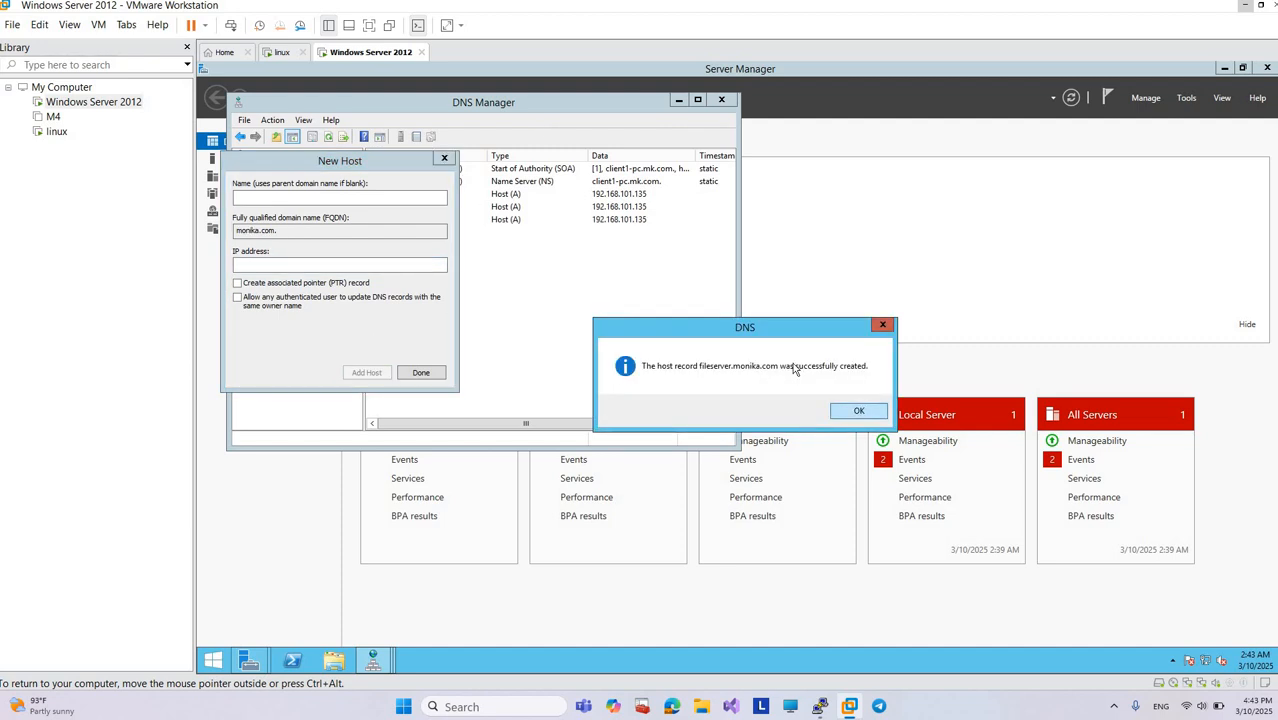
pyautogui.click(859, 415)
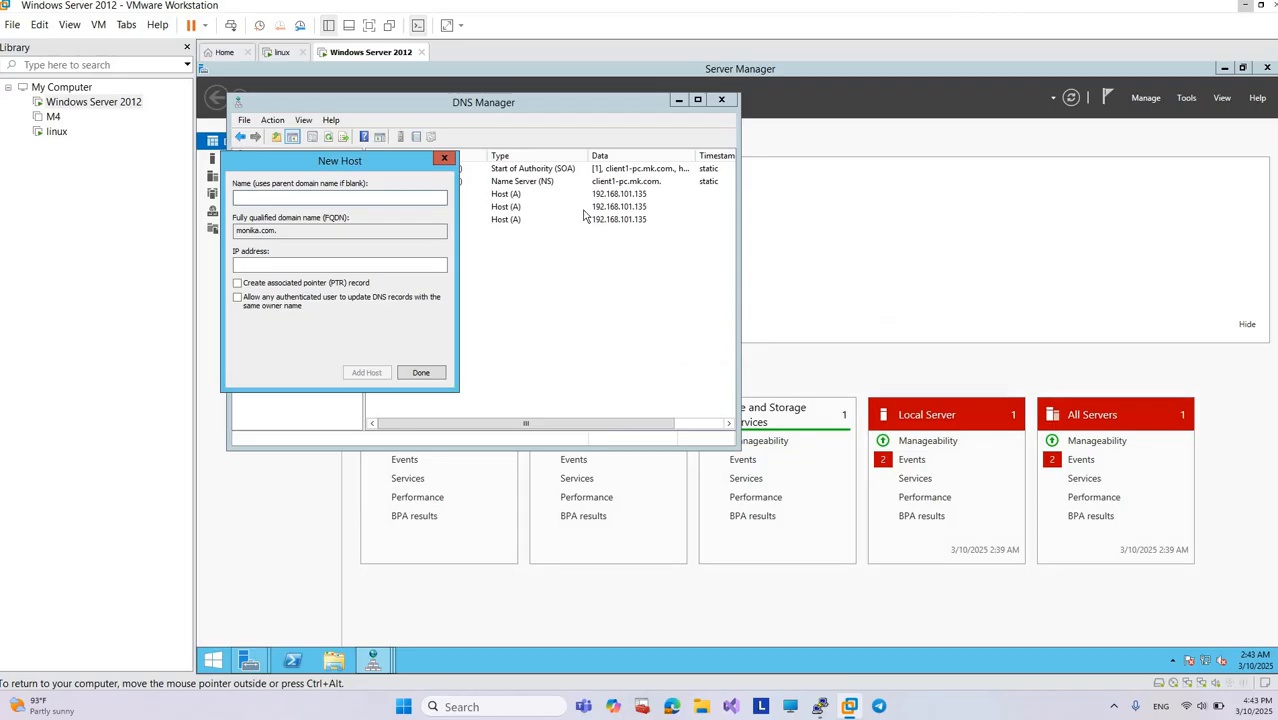
pyautogui.click(445, 161)
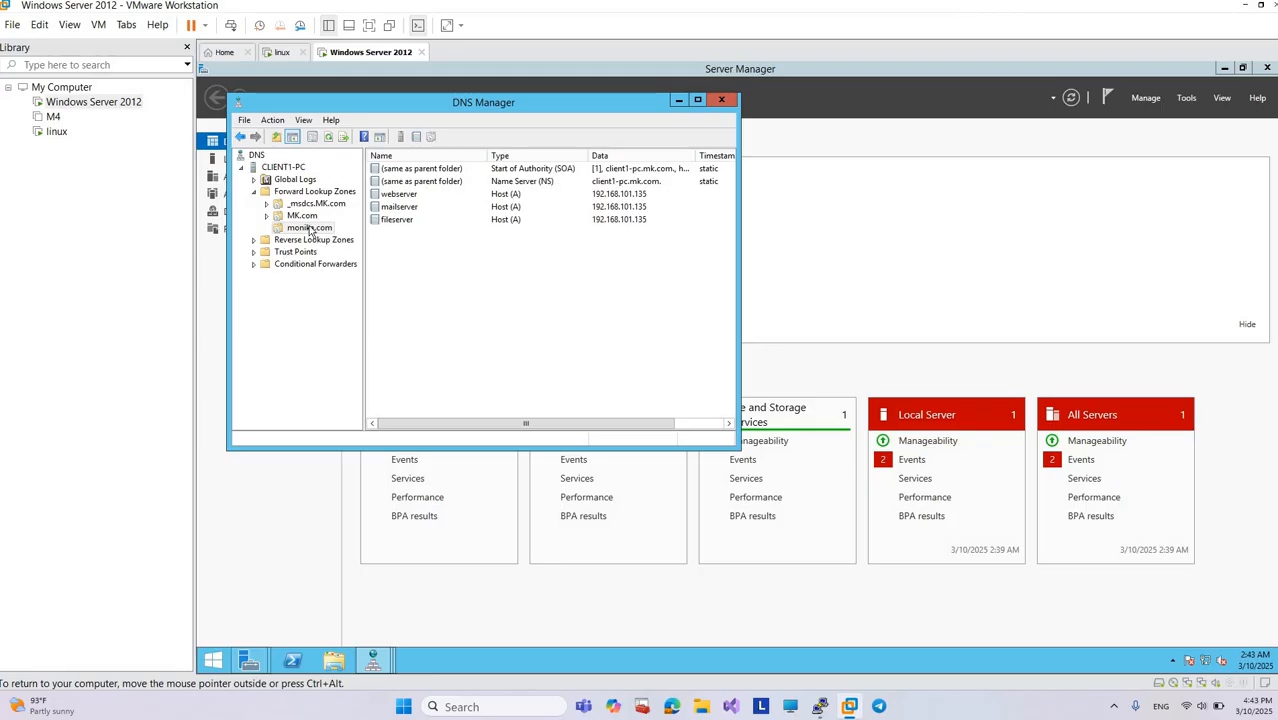
pyautogui.rightClick(406, 264)
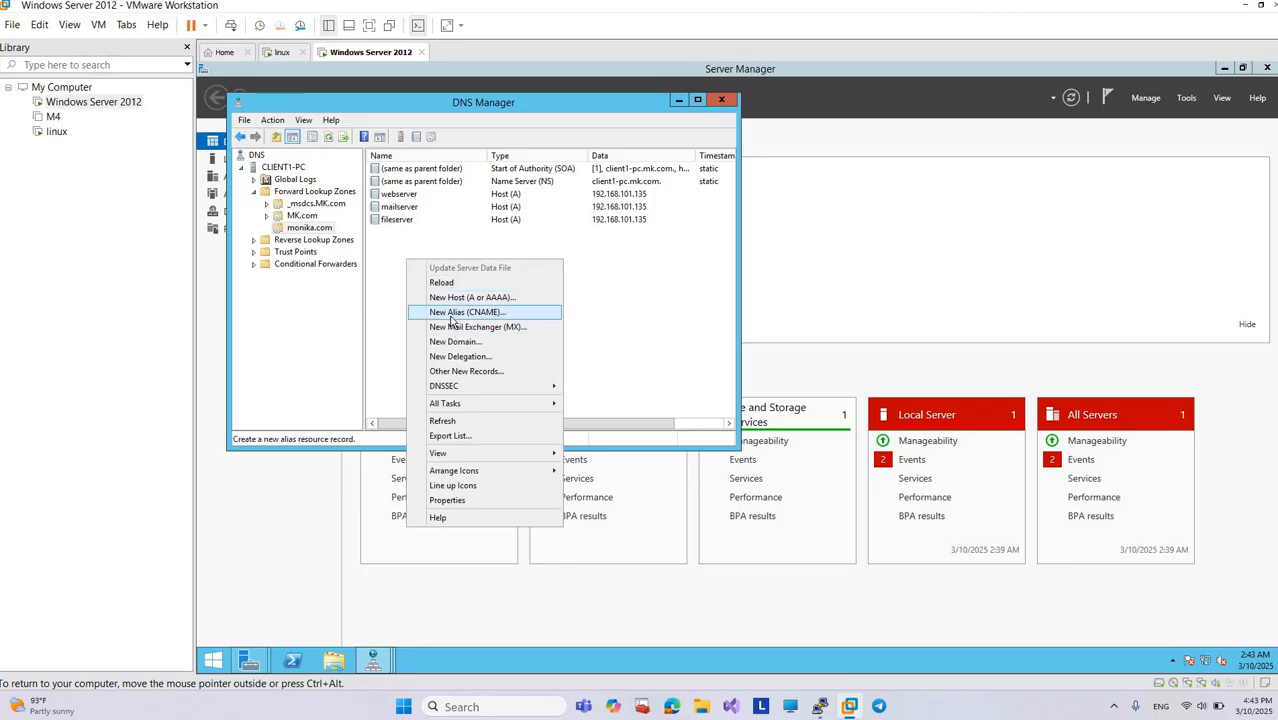
pyautogui.click(452, 318)
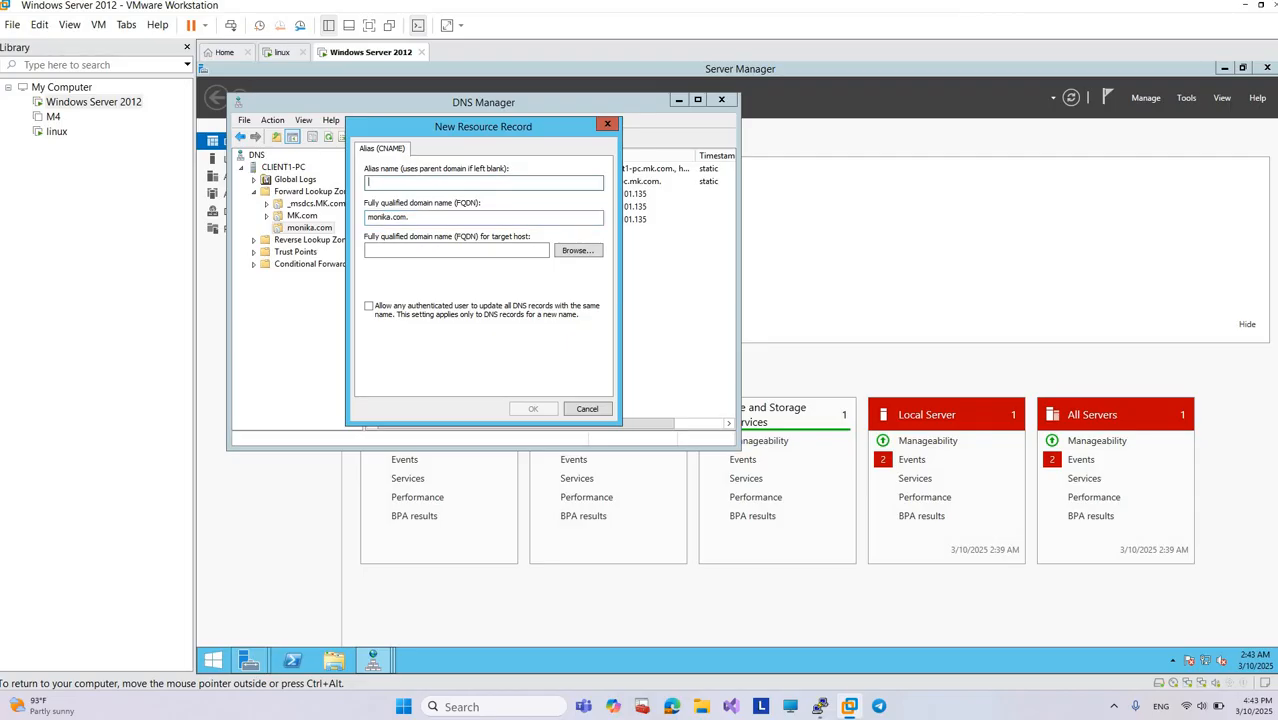
pyautogui.write('wwww')
pyautogui.press('BackSpace')
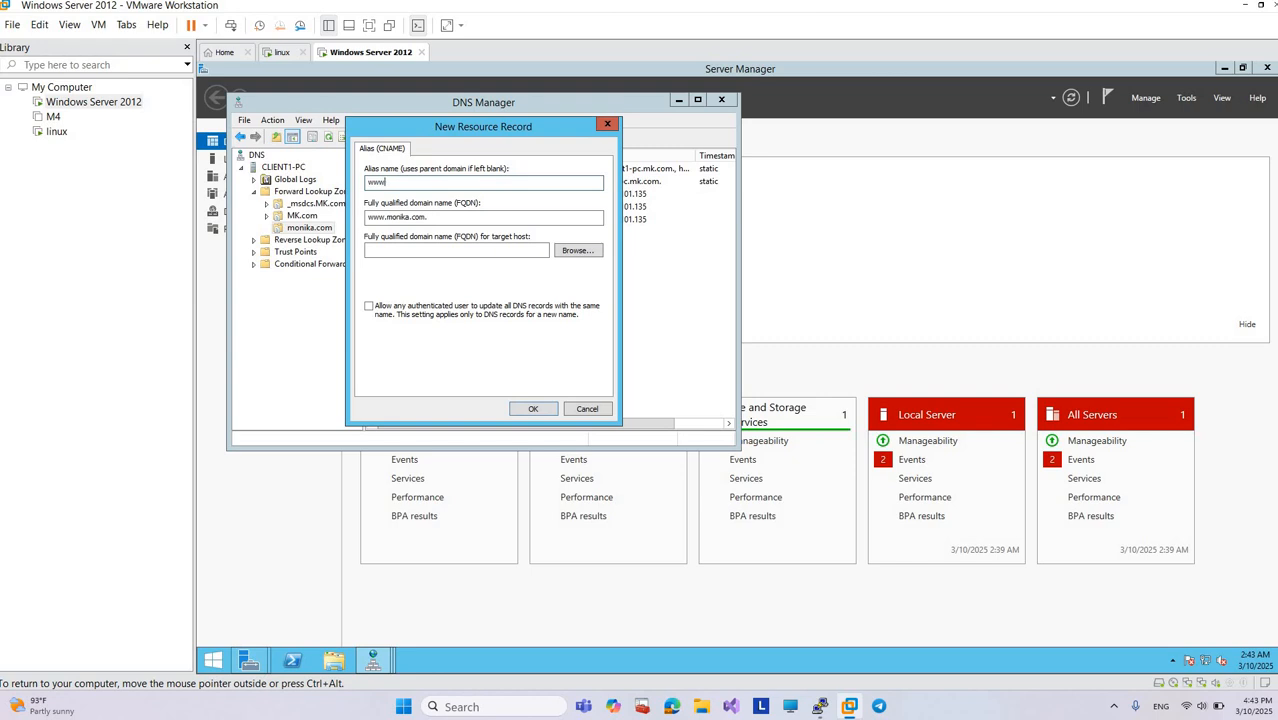
pyautogui.click(572, 252)
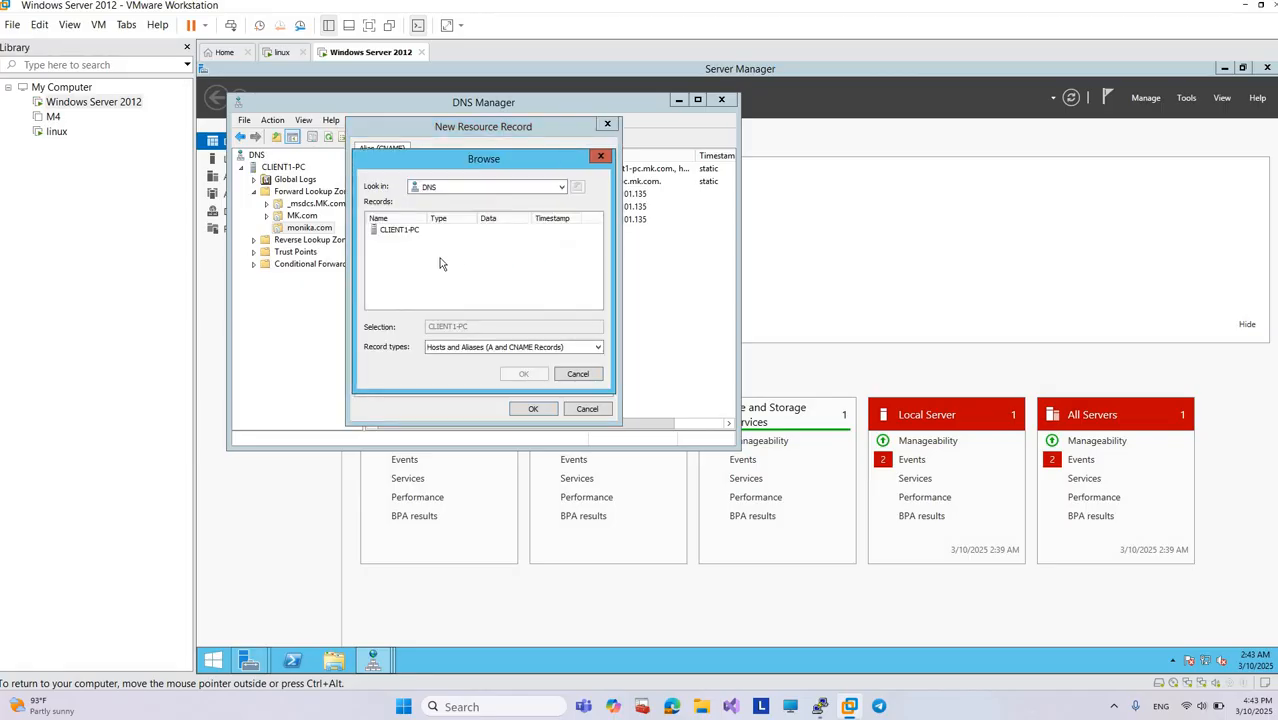
pyautogui.click(416, 232)
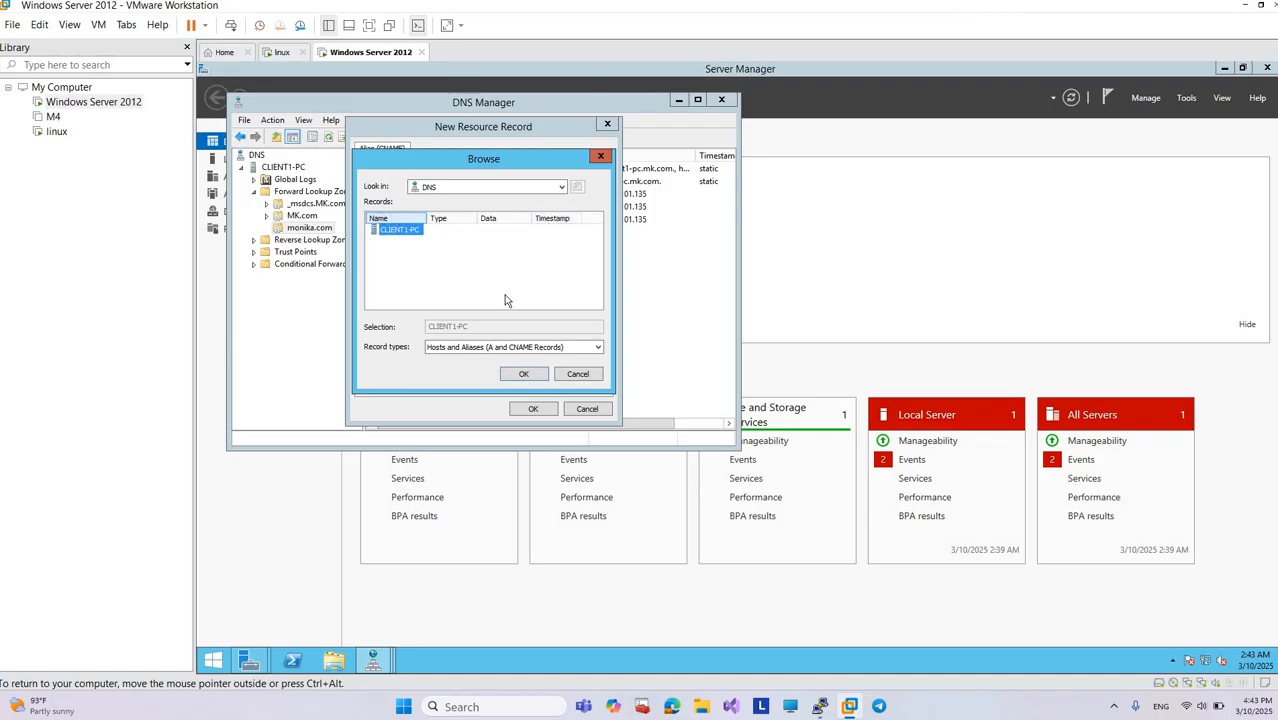
pyautogui.click(523, 374)
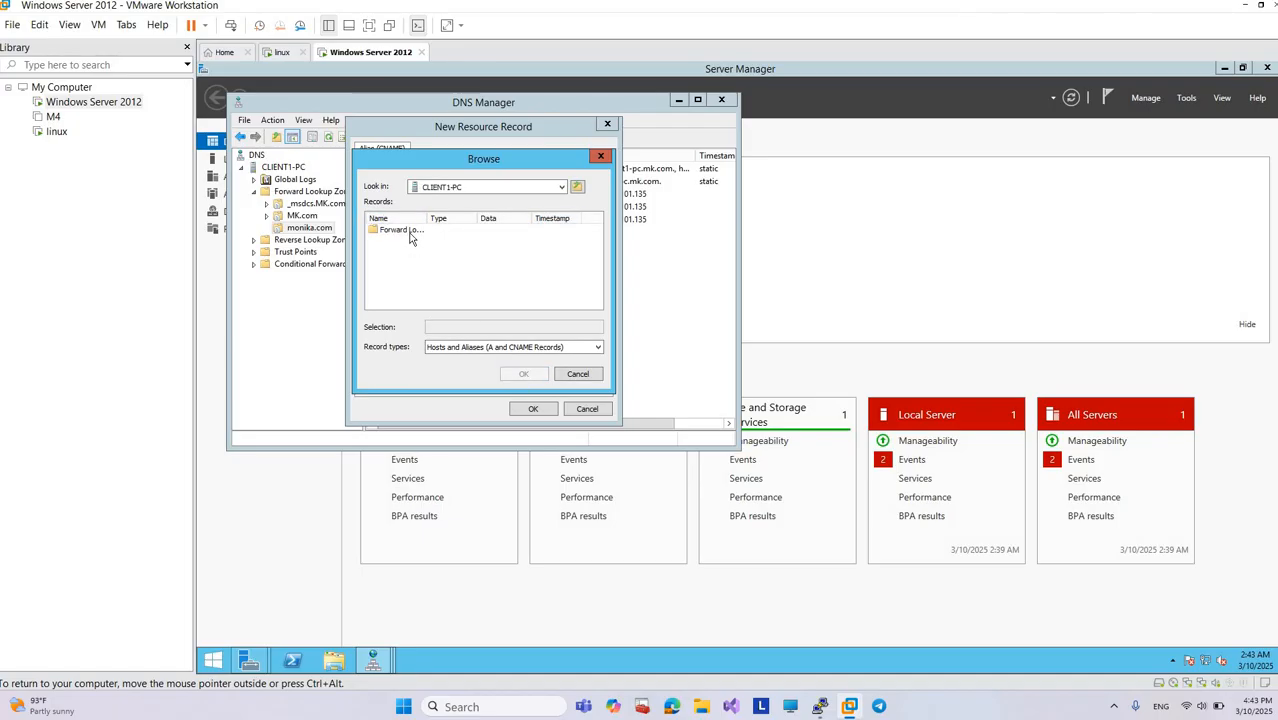
pyautogui.click(408, 232)
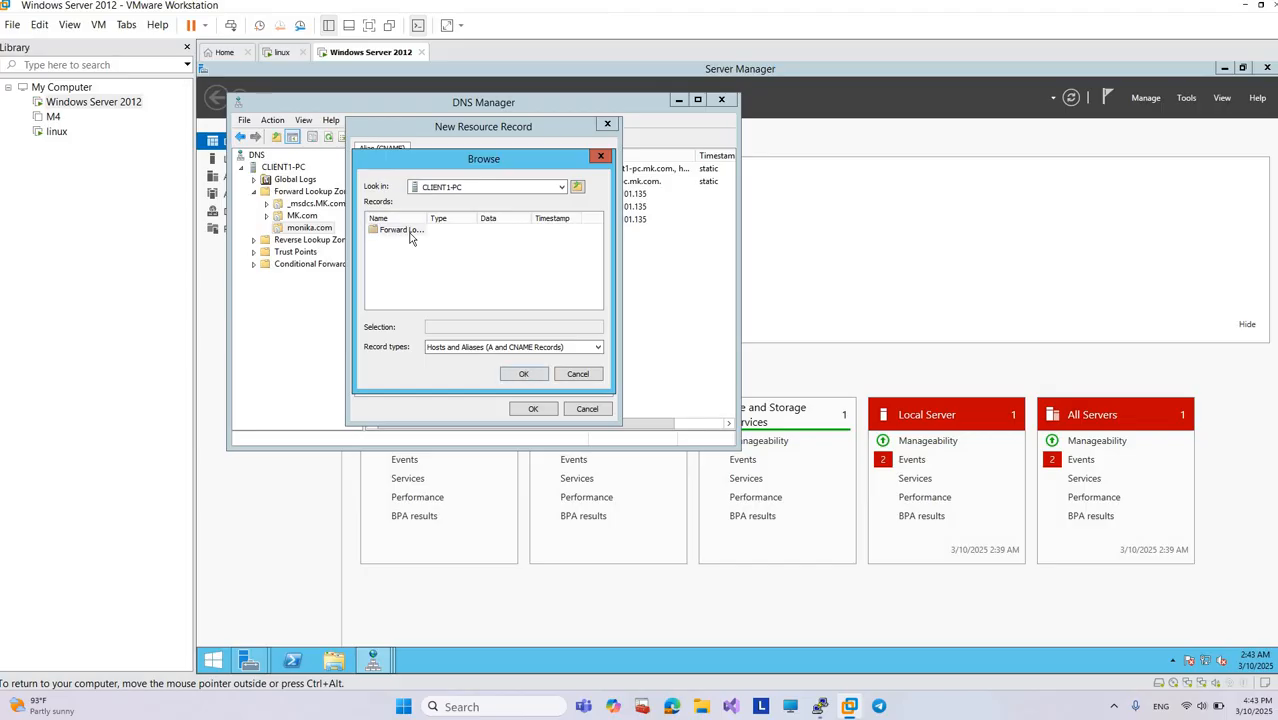
pyautogui.click(523, 375)
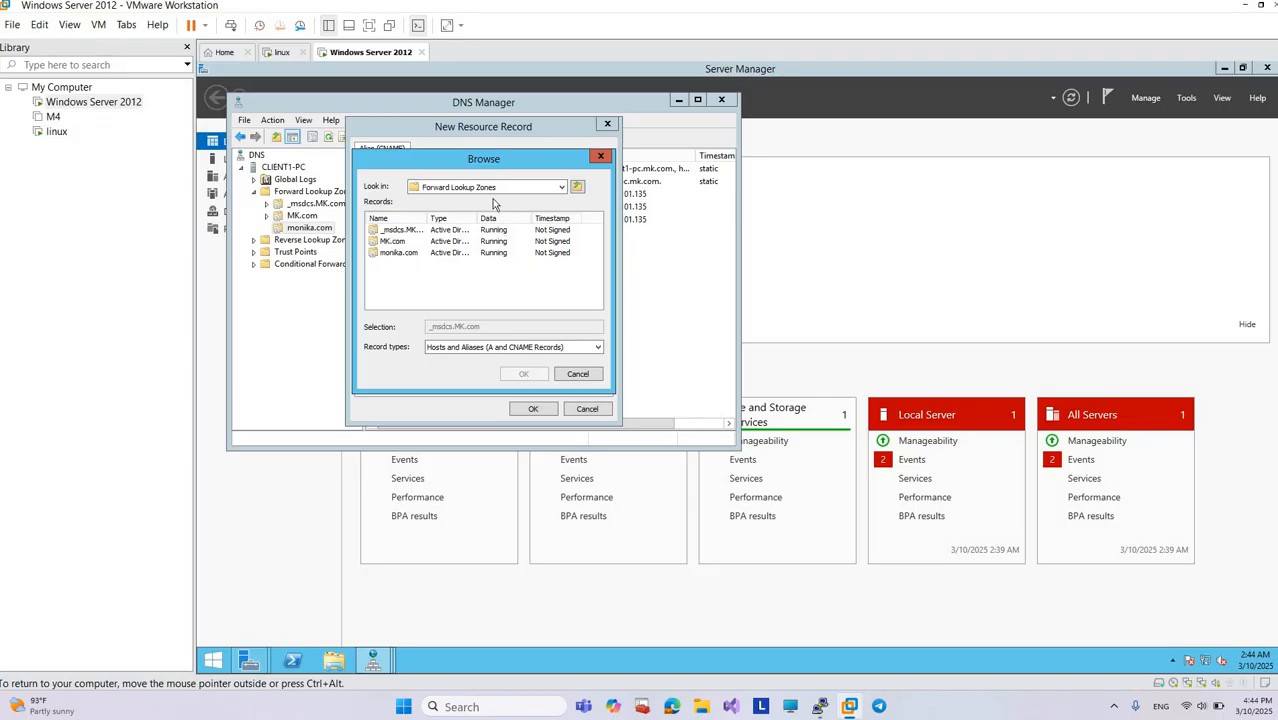
pyautogui.click(530, 408)
pyautogui.click(576, 348)
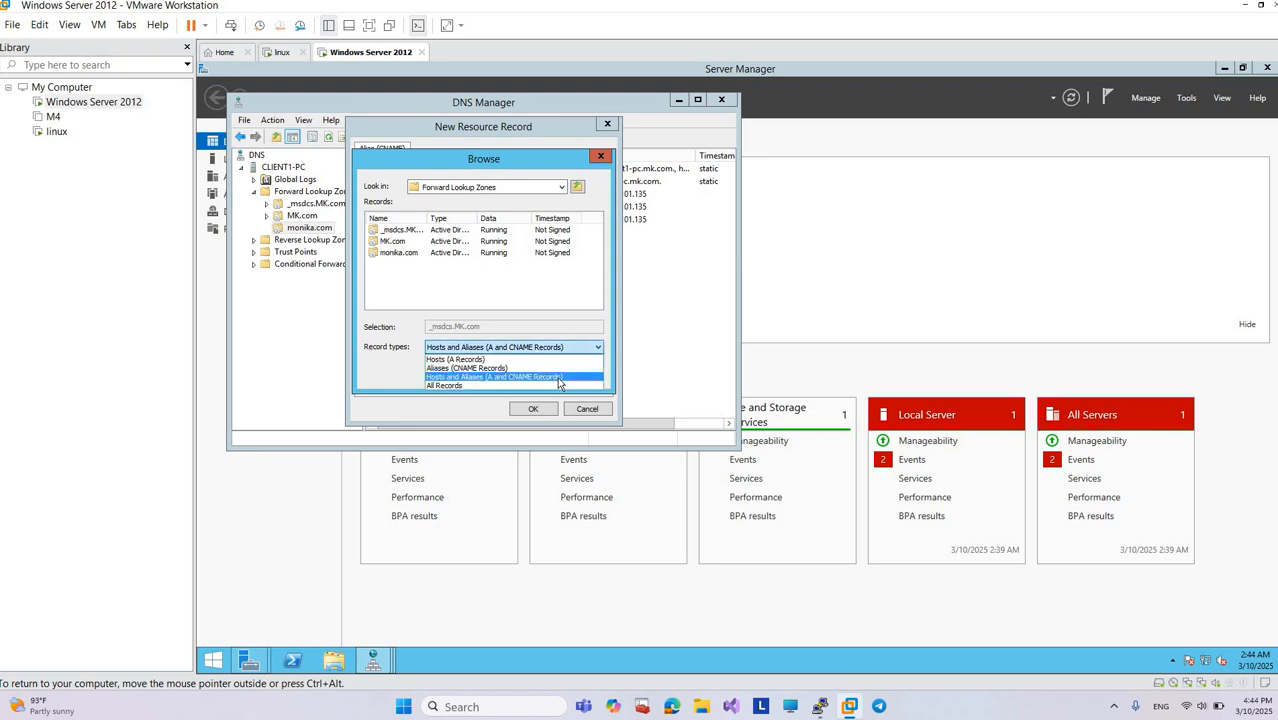
pyautogui.click(508, 211)
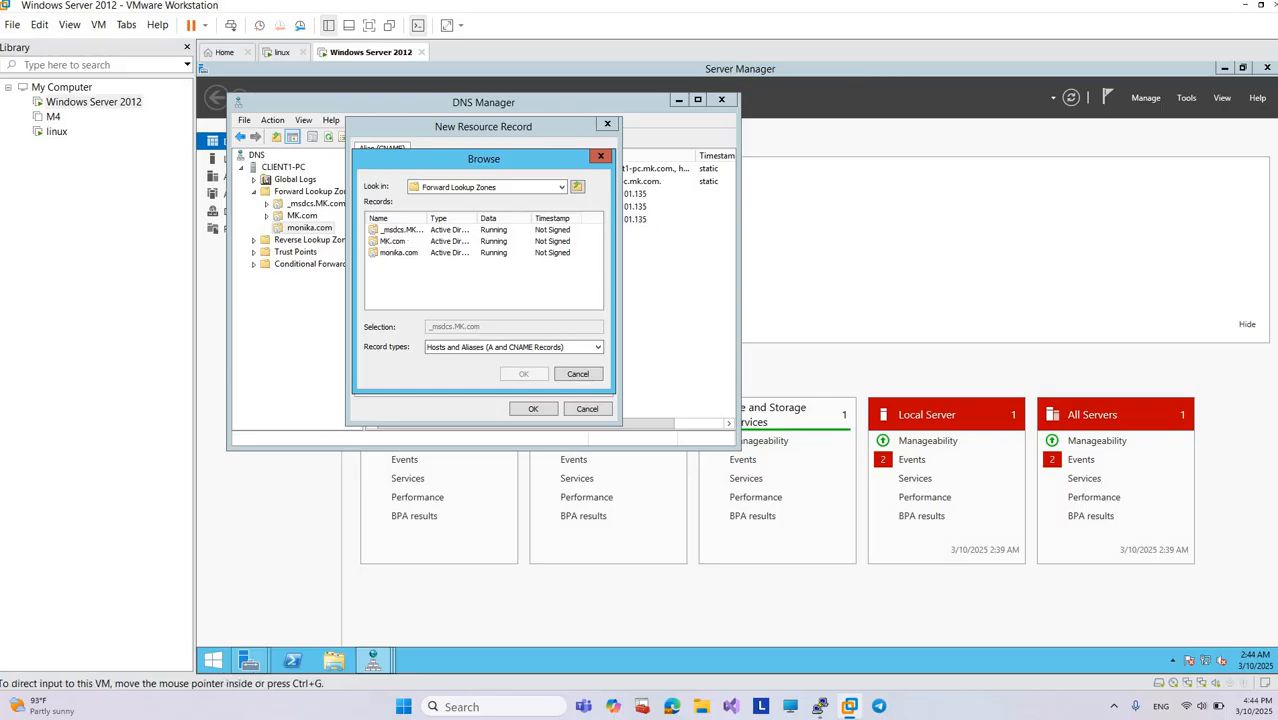
pyautogui.click(1246, 7)
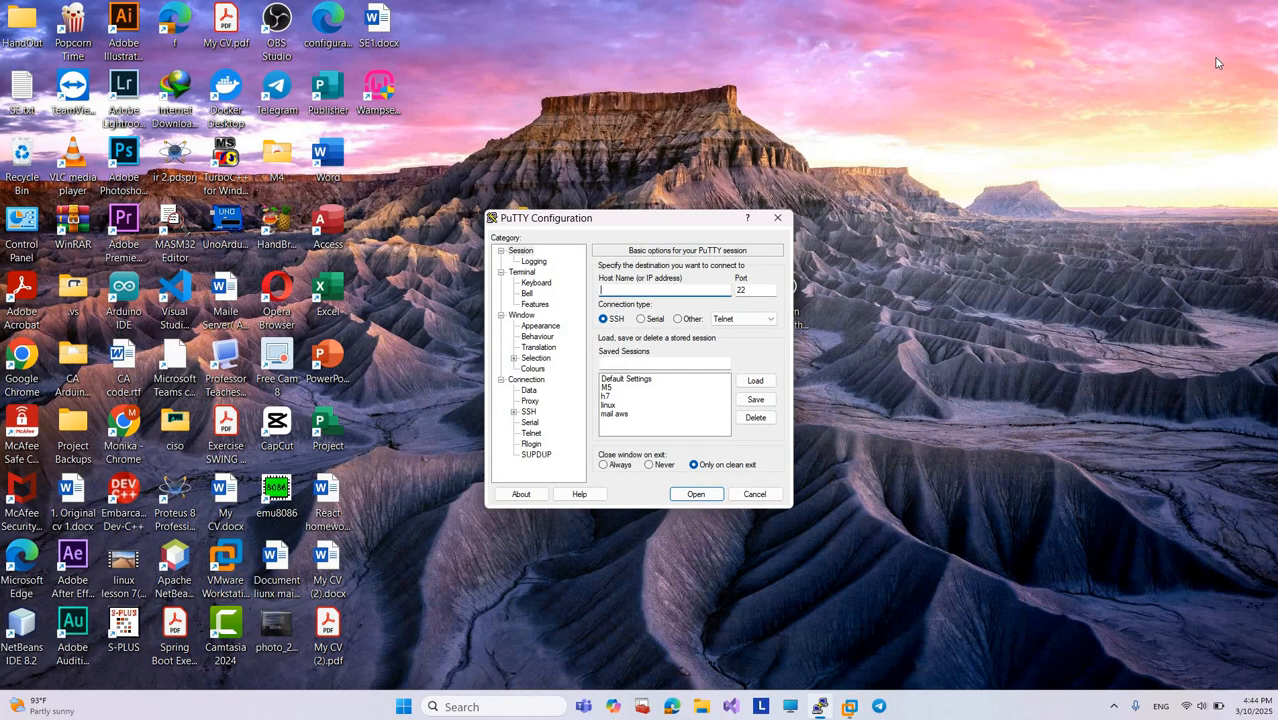
pyautogui.click(849, 705)
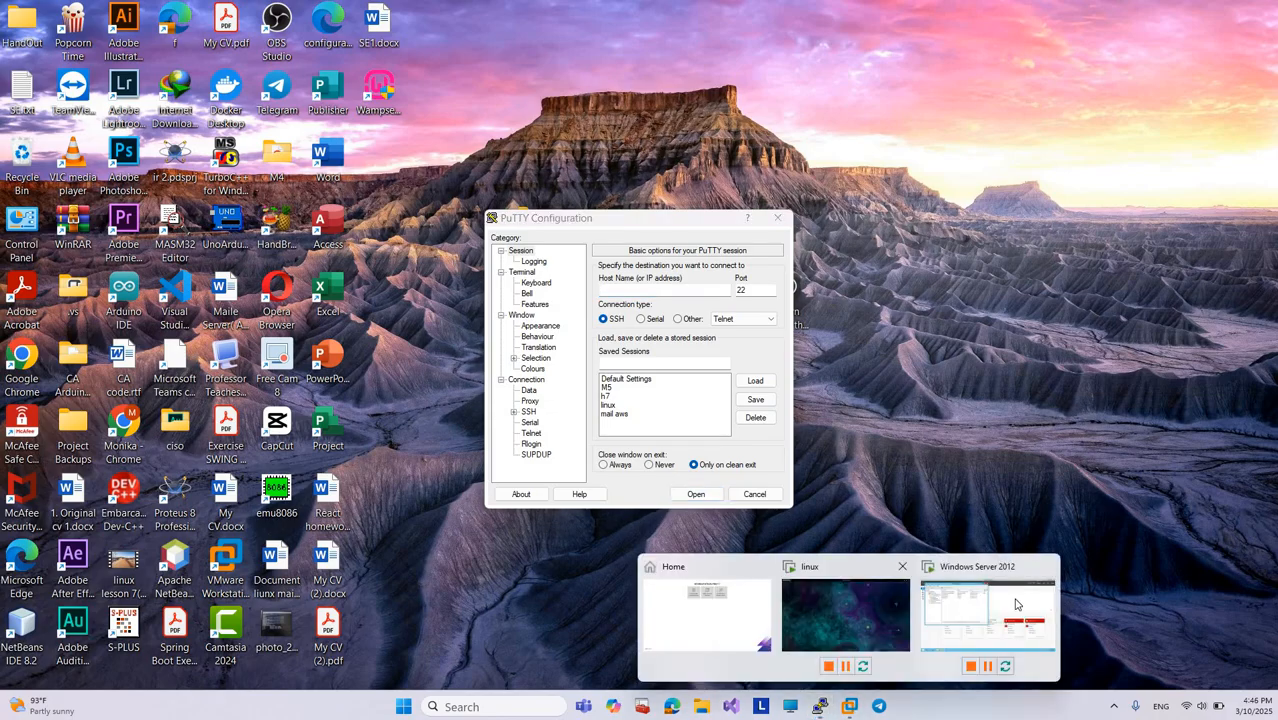
pyautogui.click(1016, 604)
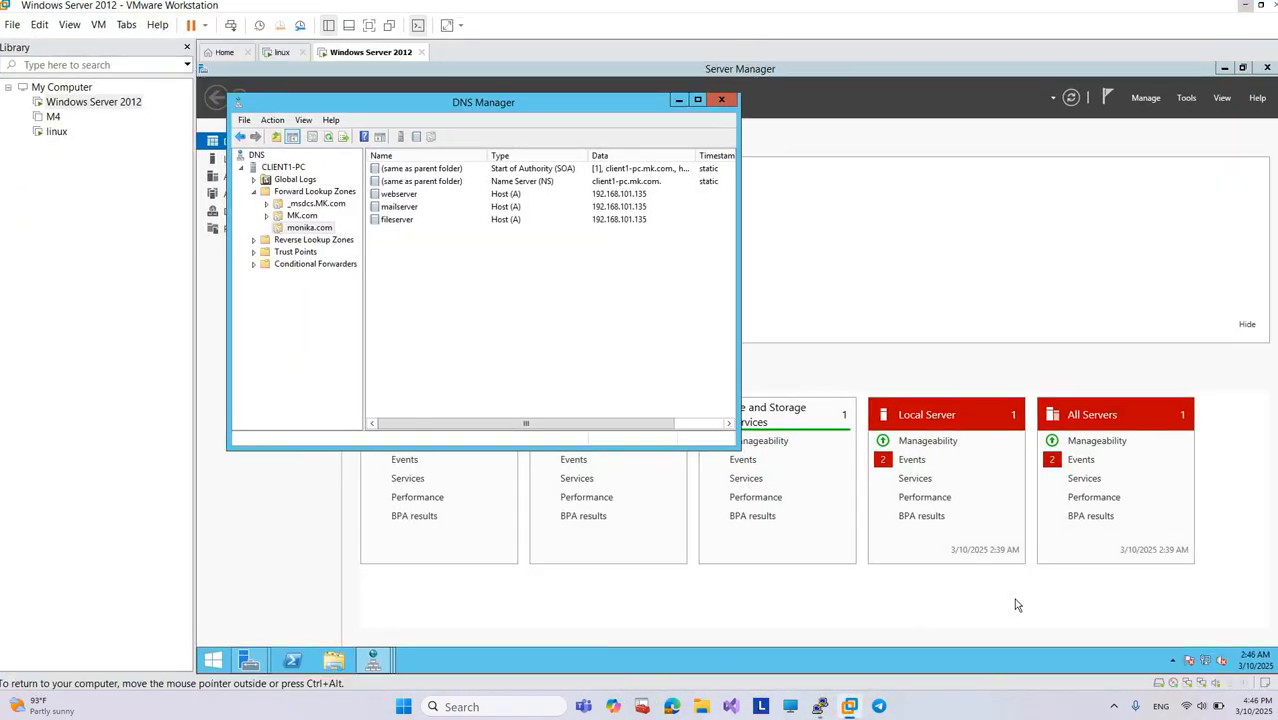
# Step: Add a www alias (CNAME) record to the monika.com zone that targets webserver.monika.com
pyautogui.rightClick(383, 282)
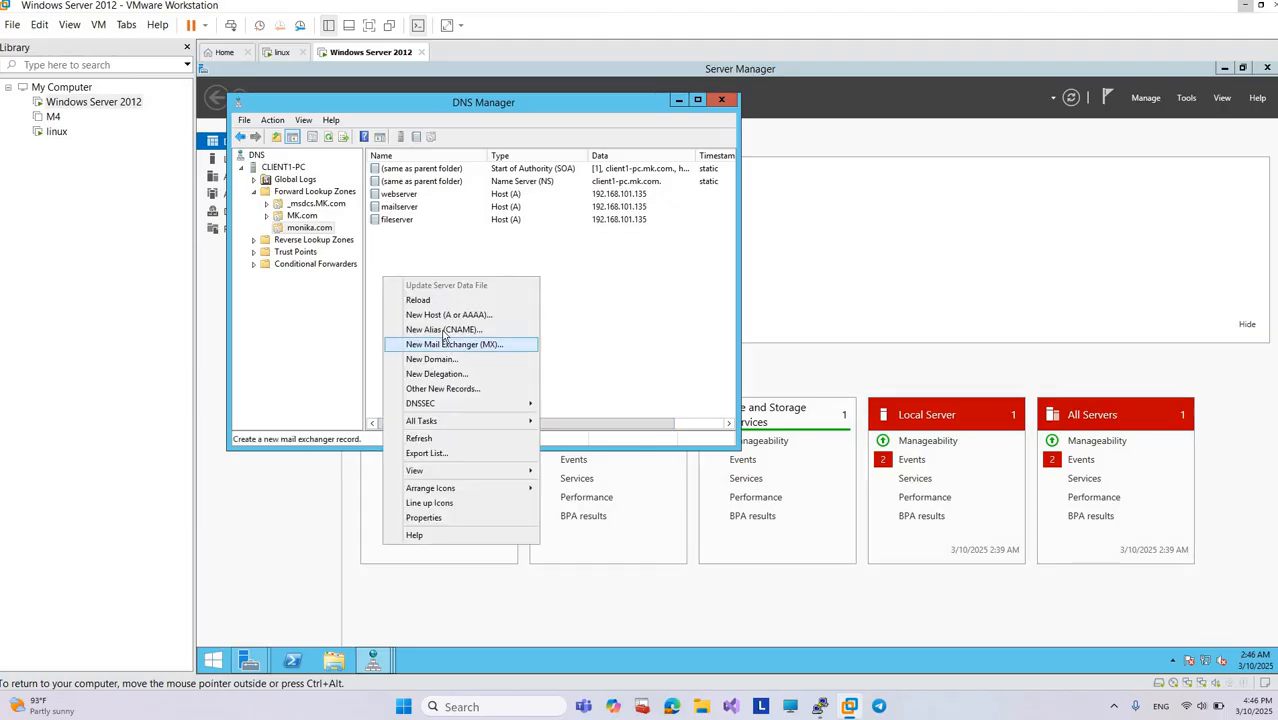
pyautogui.click(444, 330)
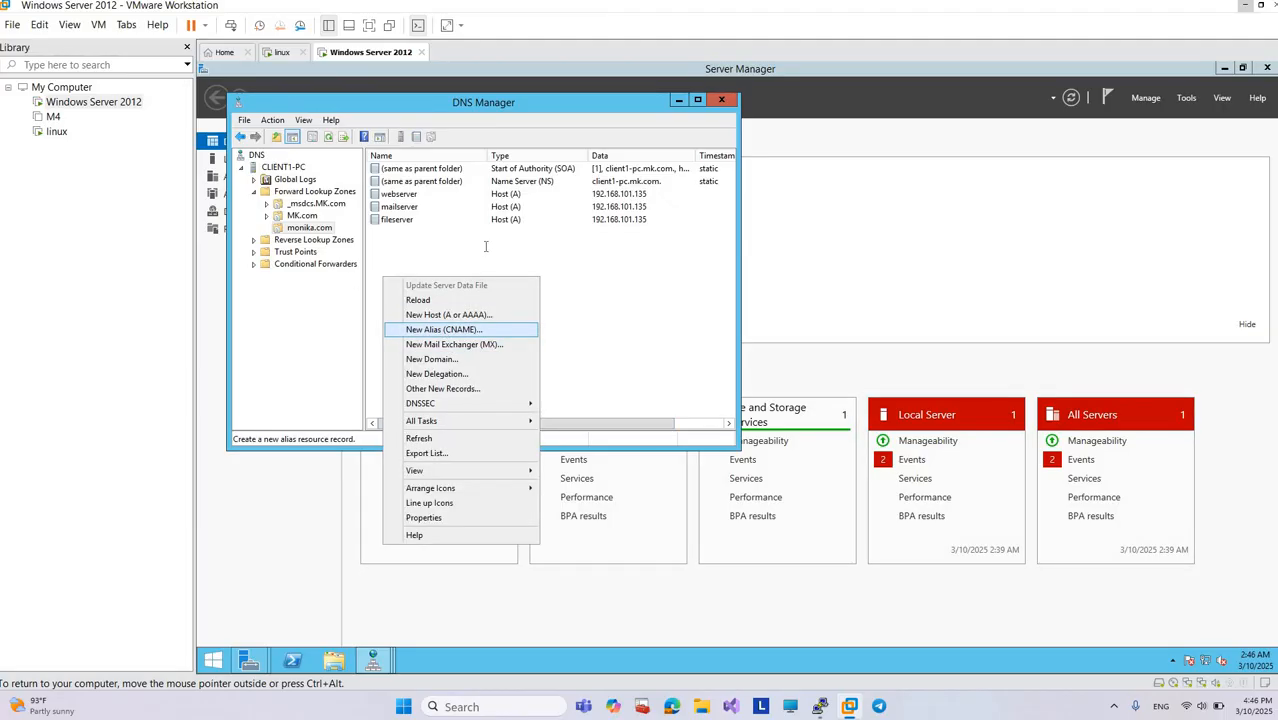
pyautogui.write('ww')
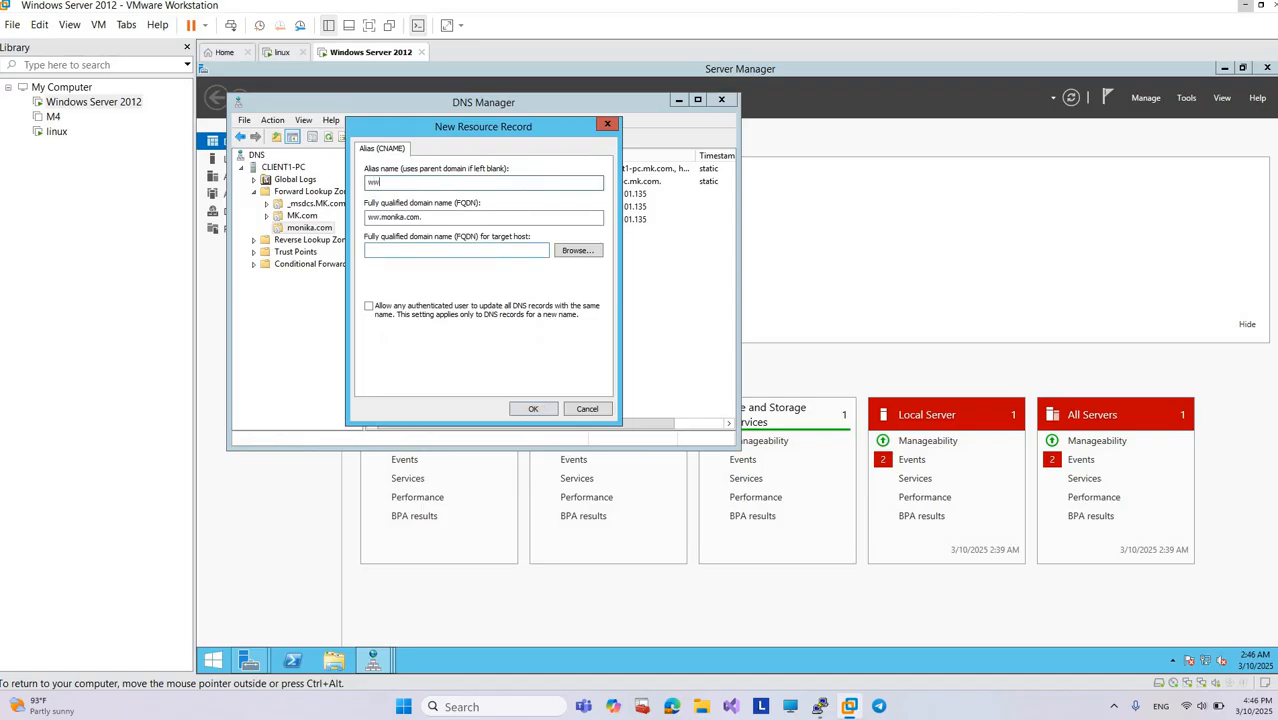
pyautogui.write('w')
pyautogui.click(576, 251)
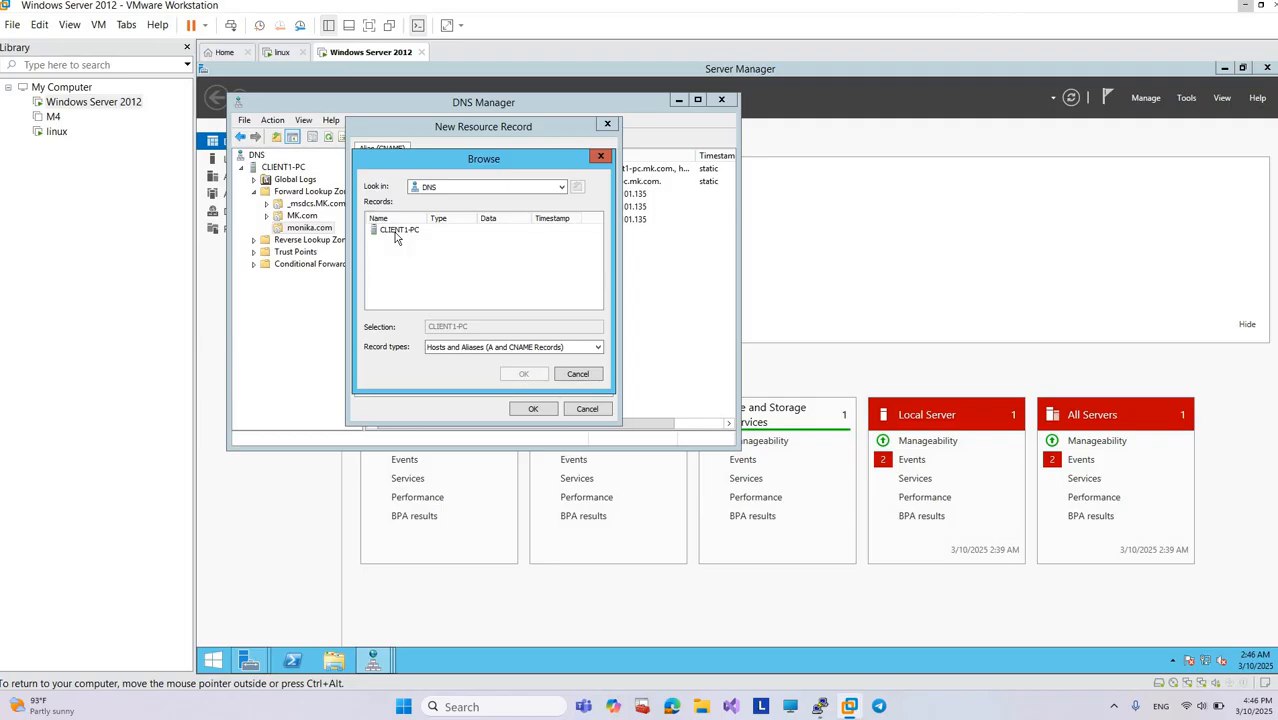
pyautogui.doubleClick(398, 230)
pyautogui.doubleClick(401, 231)
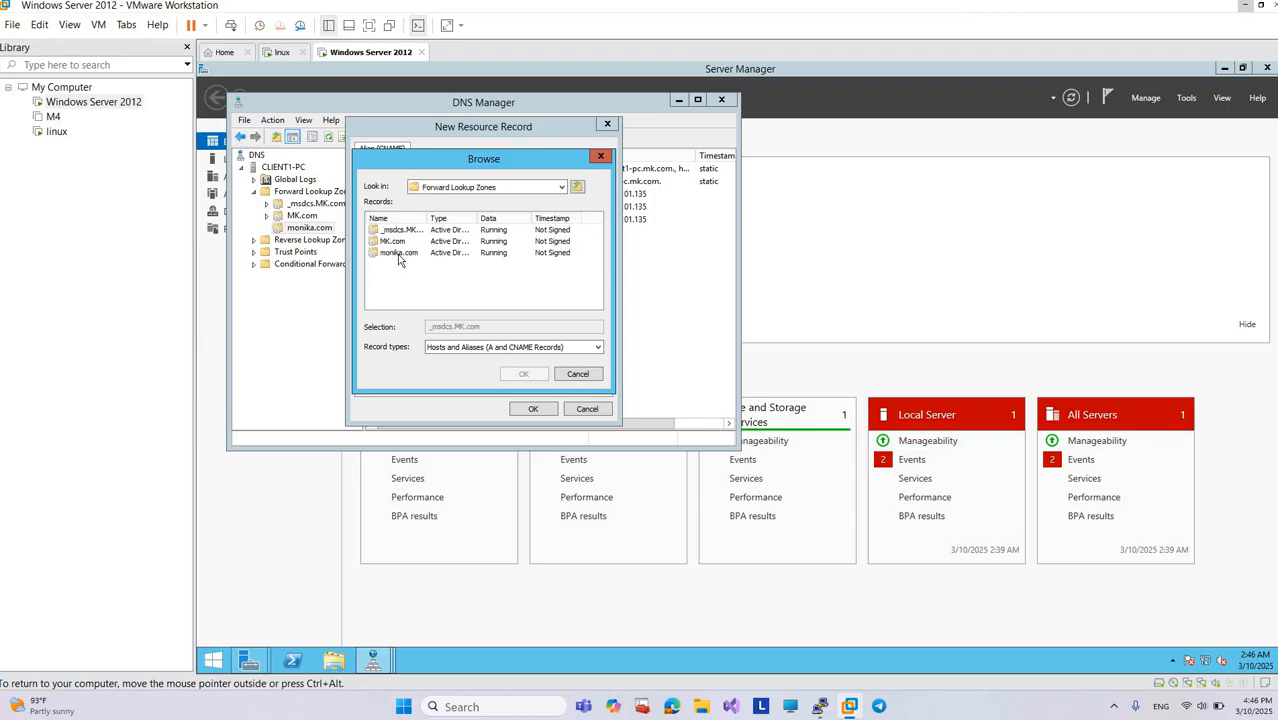
pyautogui.doubleClick(398, 253)
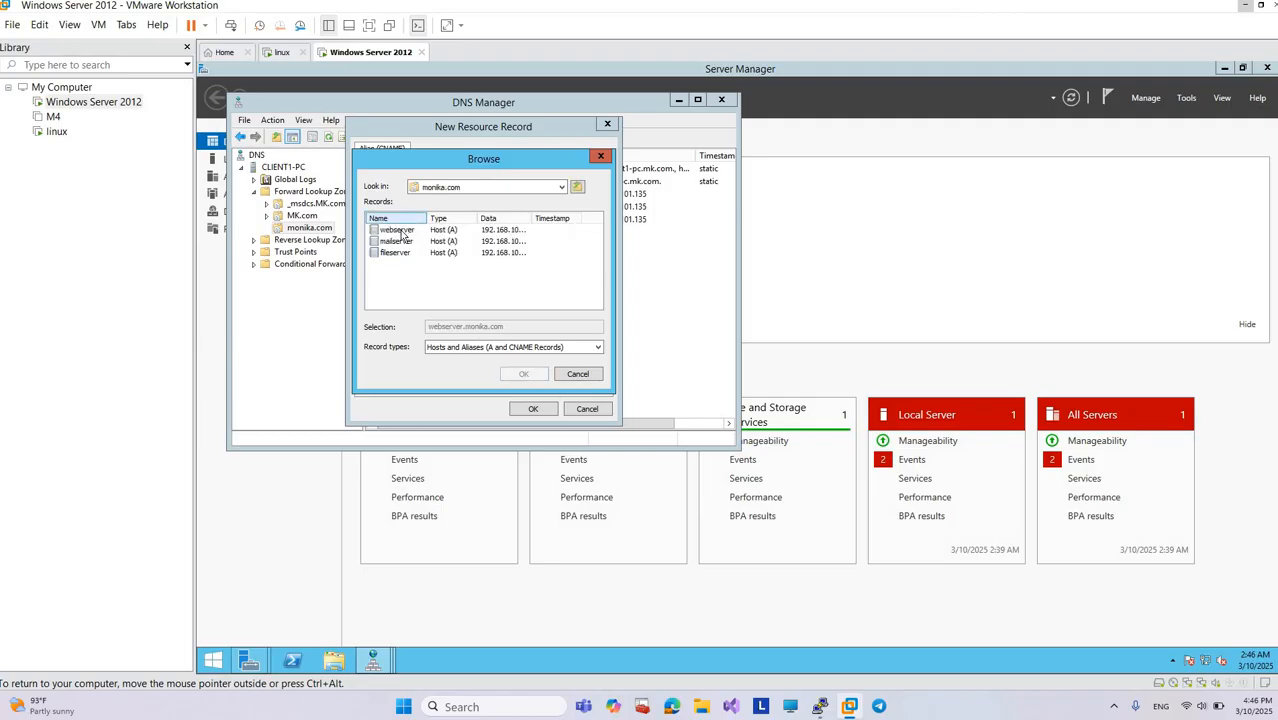
pyautogui.doubleClick(398, 230)
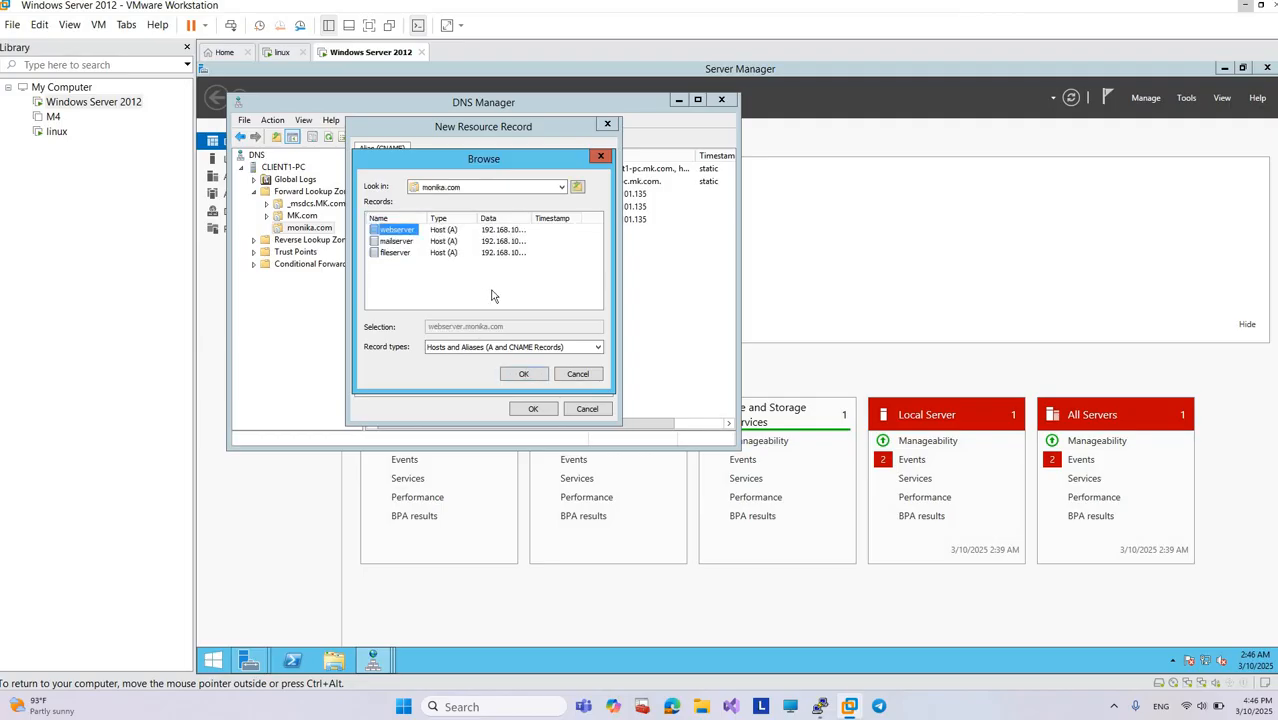
pyautogui.click(534, 409)
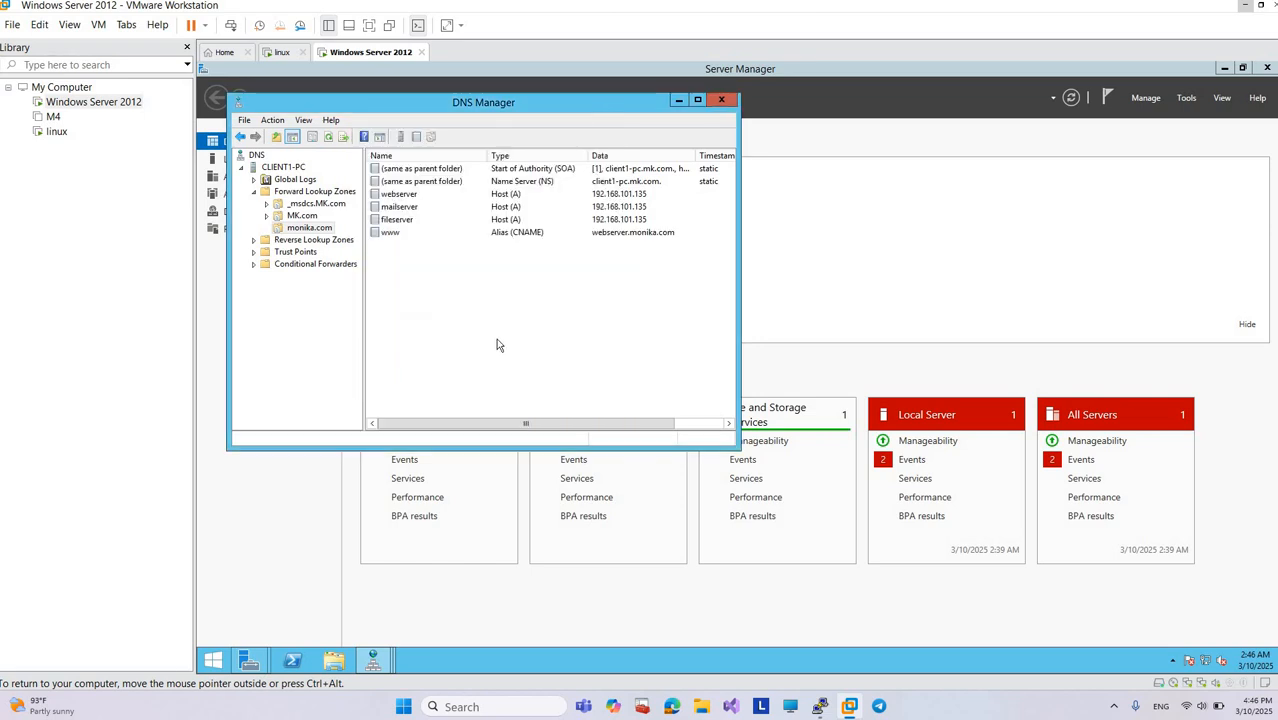
# Step: Add an ftp alias (CNAME) record to the monika.com zone that targets fileserver.monika.com
pyautogui.rightClick(485, 243)
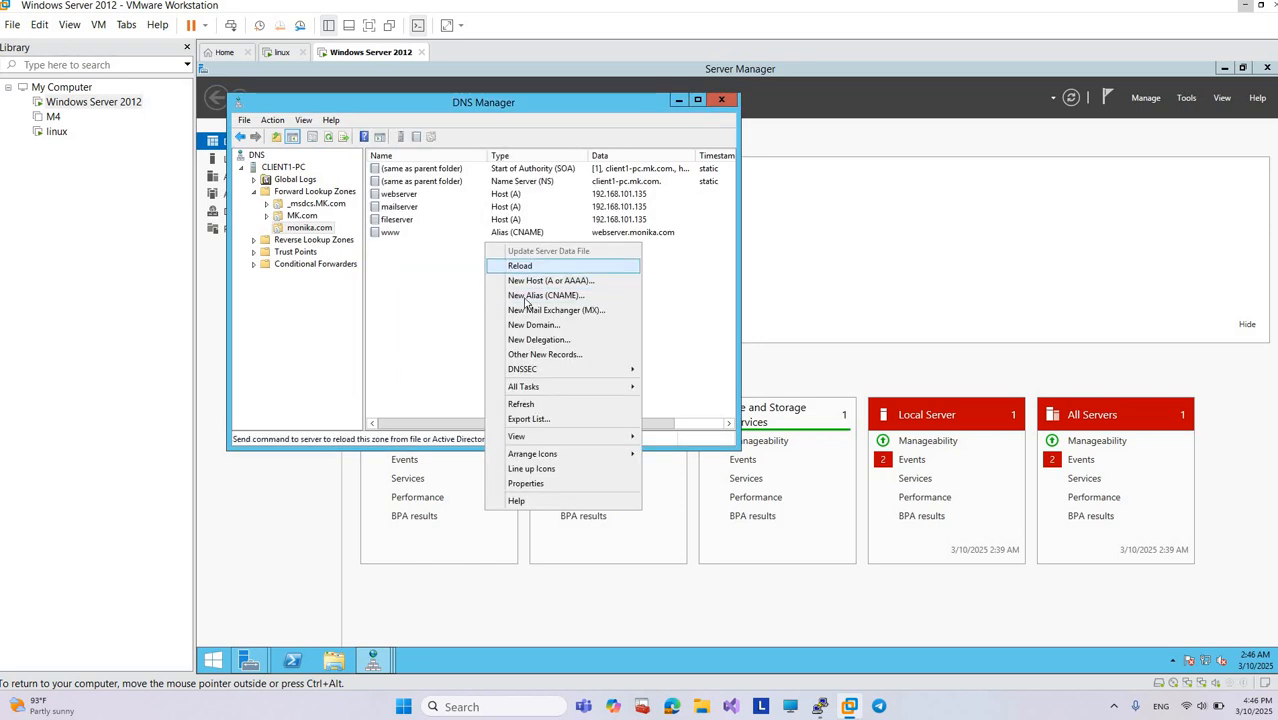
pyautogui.click(527, 295)
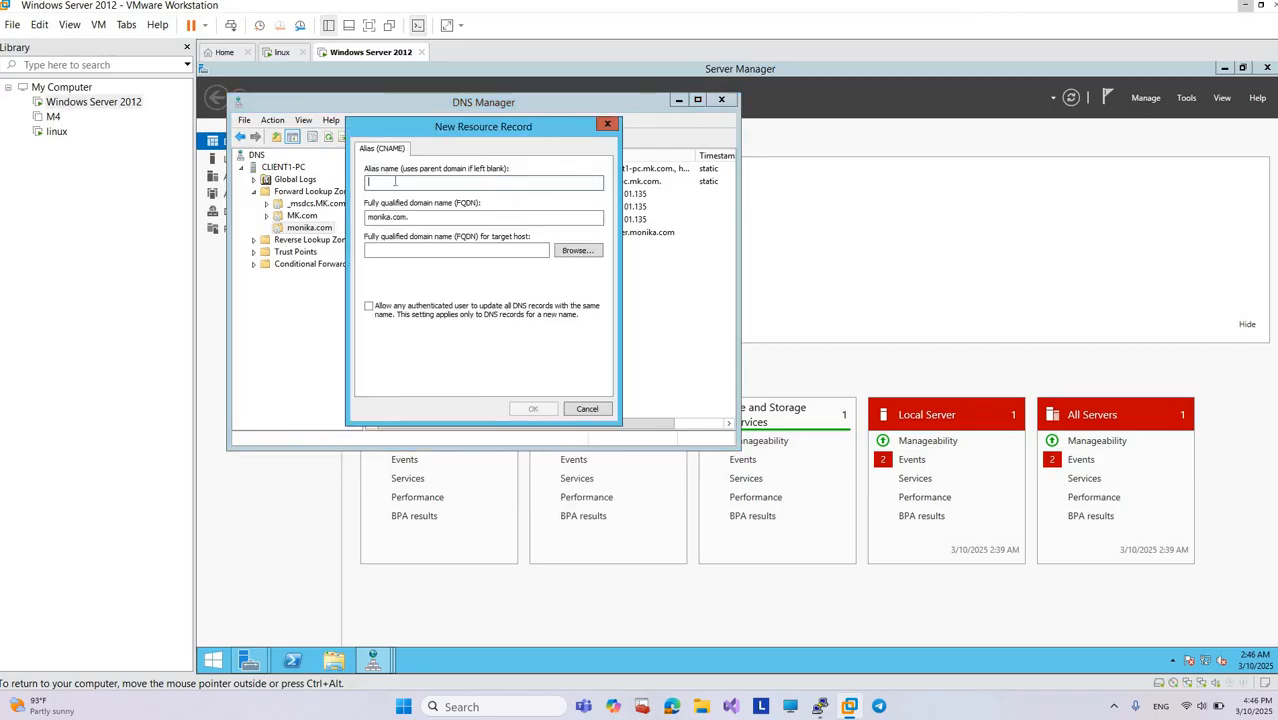
pyautogui.write('f')
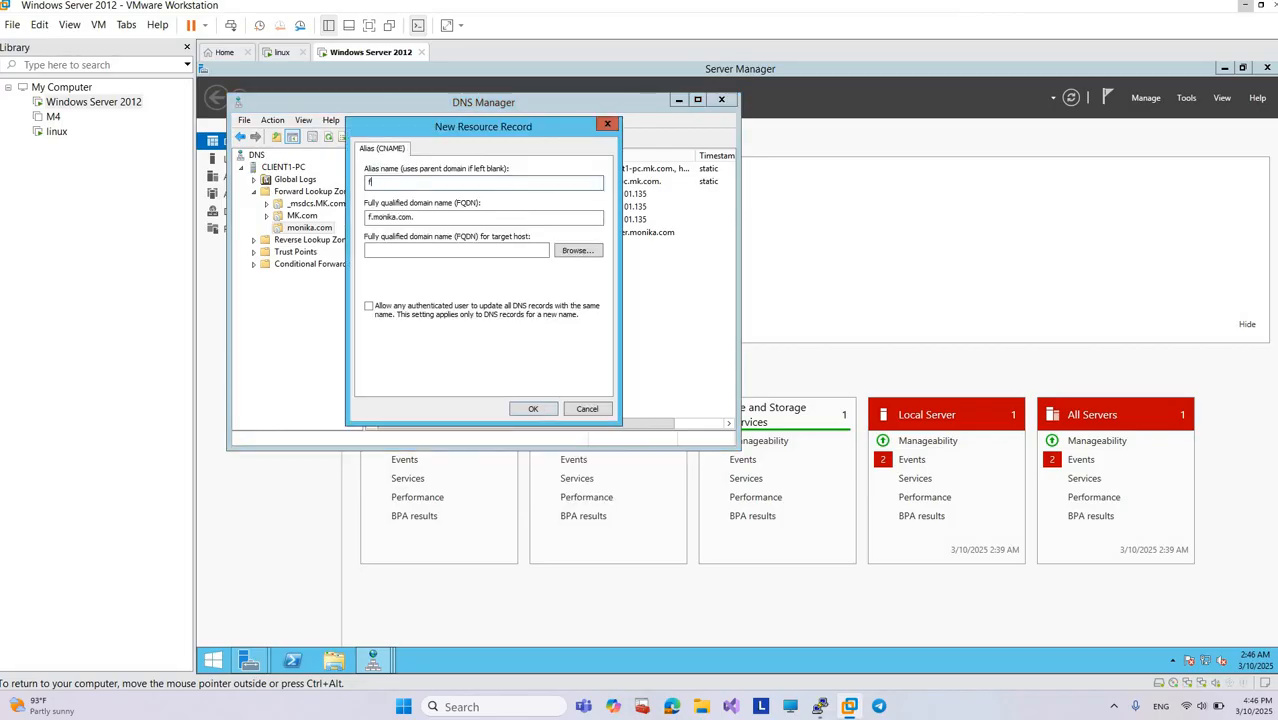
pyautogui.write('tp')
pyautogui.click(575, 251)
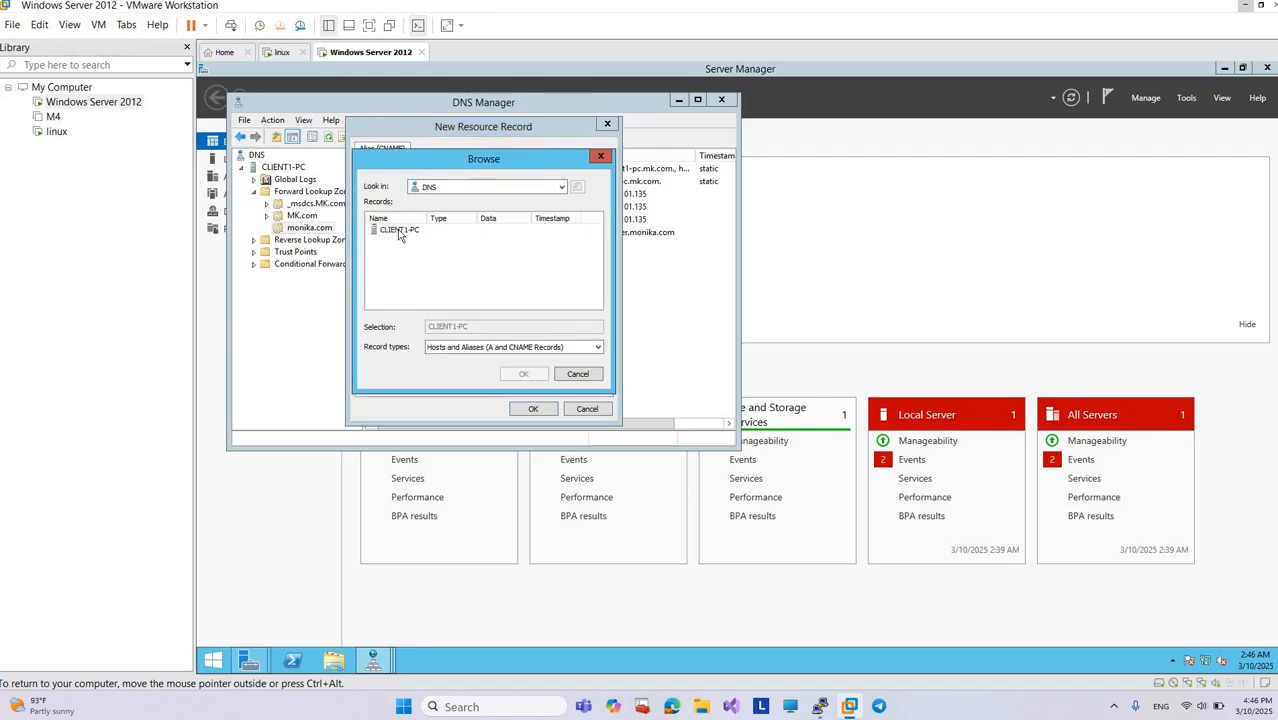
pyautogui.doubleClick(397, 229)
pyautogui.doubleClick(406, 250)
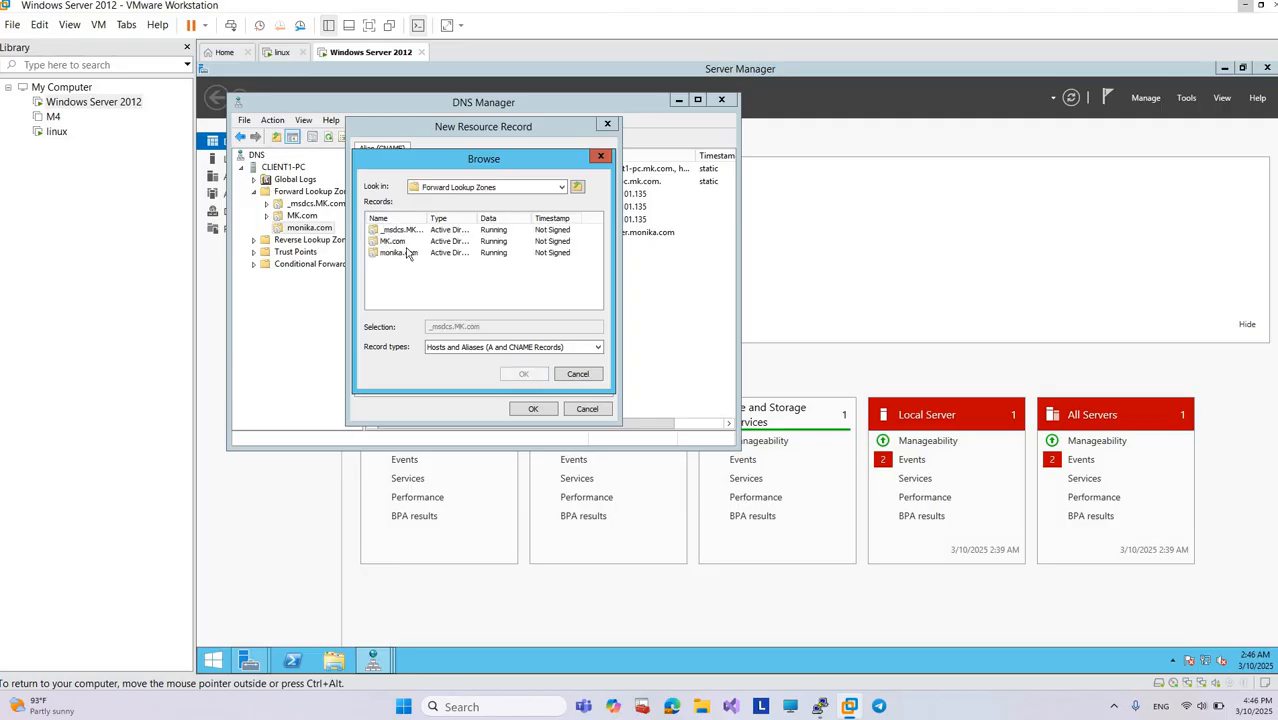
pyautogui.doubleClick(402, 252)
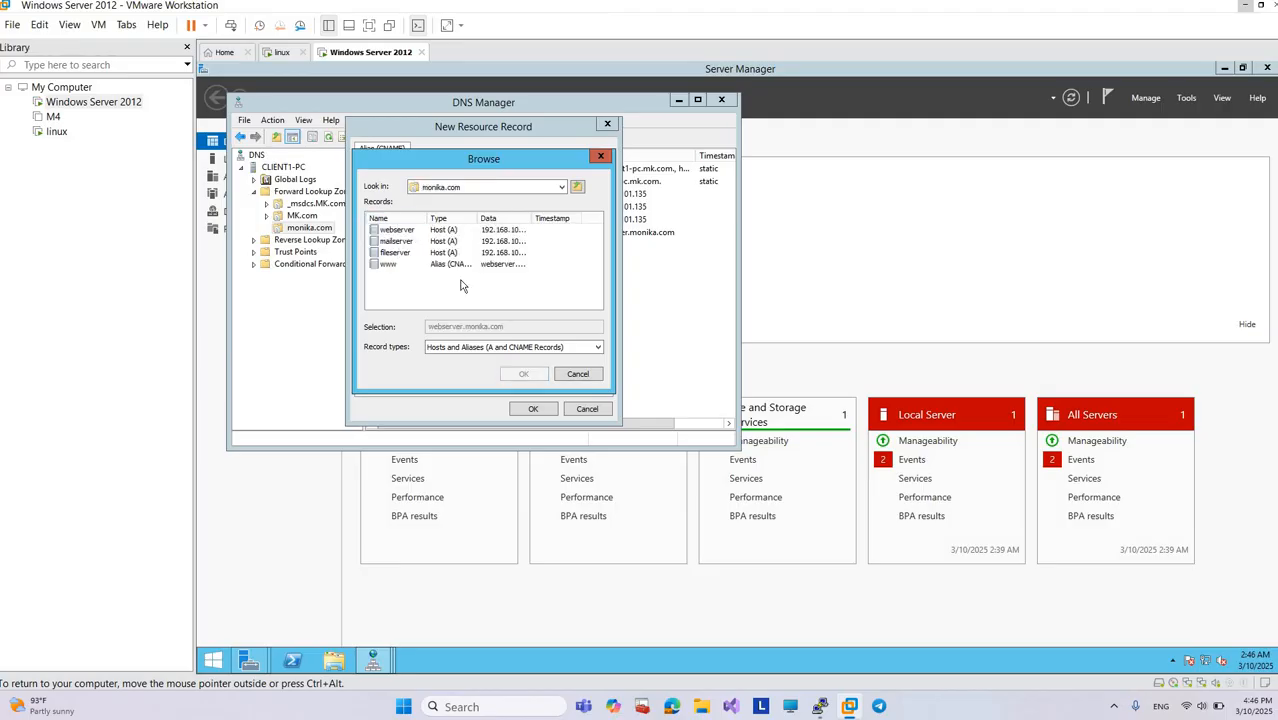
pyautogui.doubleClick(395, 252)
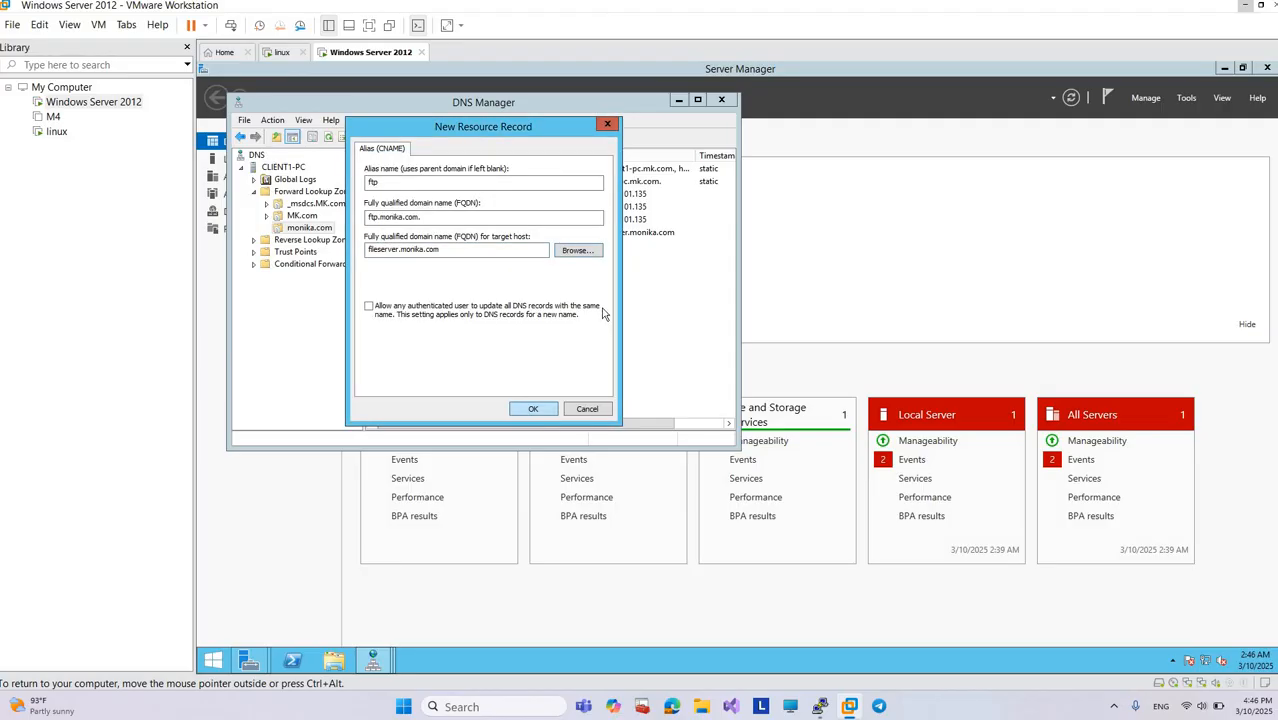
pyautogui.click(528, 409)
# Step: Start another alias (CNAME) record in the monika.com zone and name it ms
pyautogui.rightClick(430, 272)
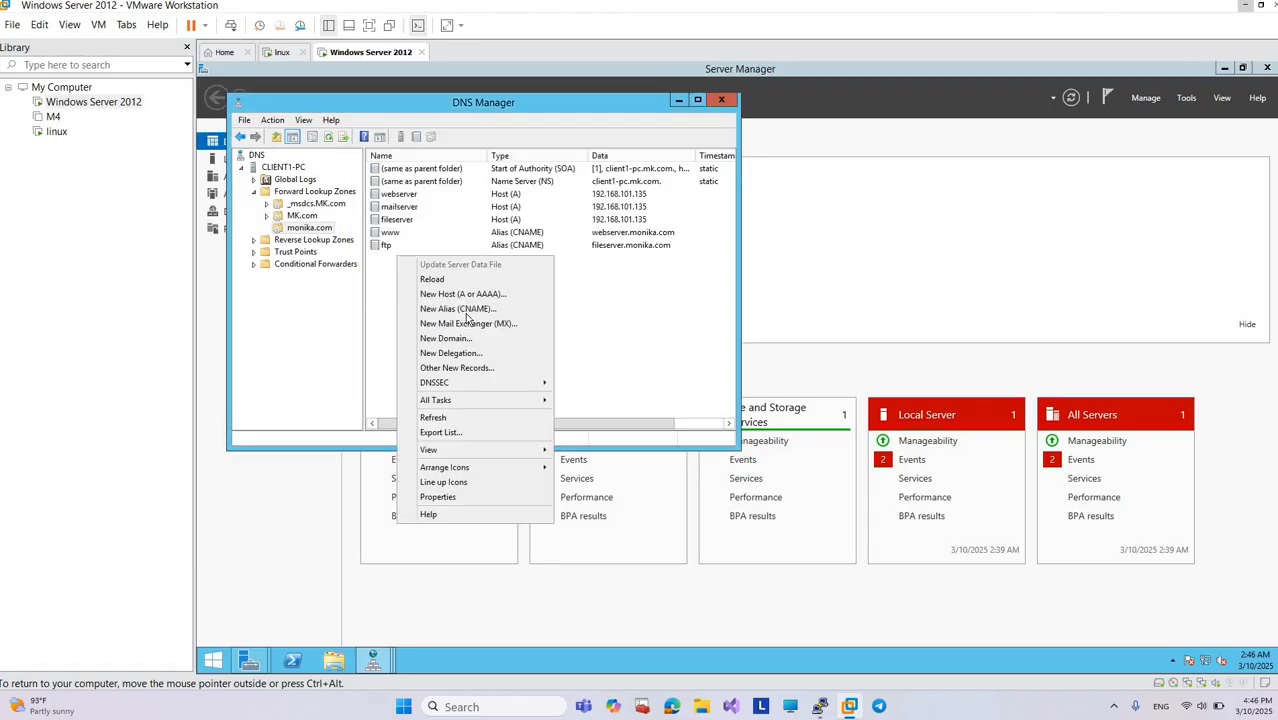
pyautogui.click(466, 310)
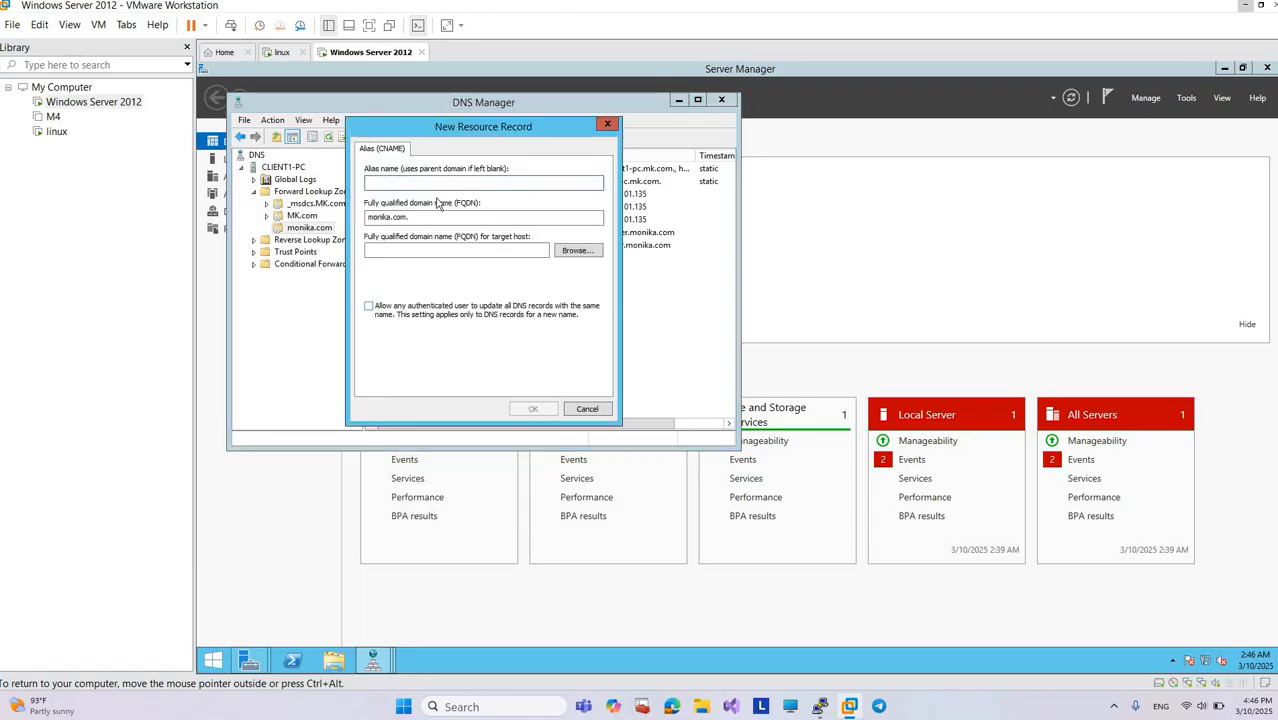
pyautogui.write('mail')
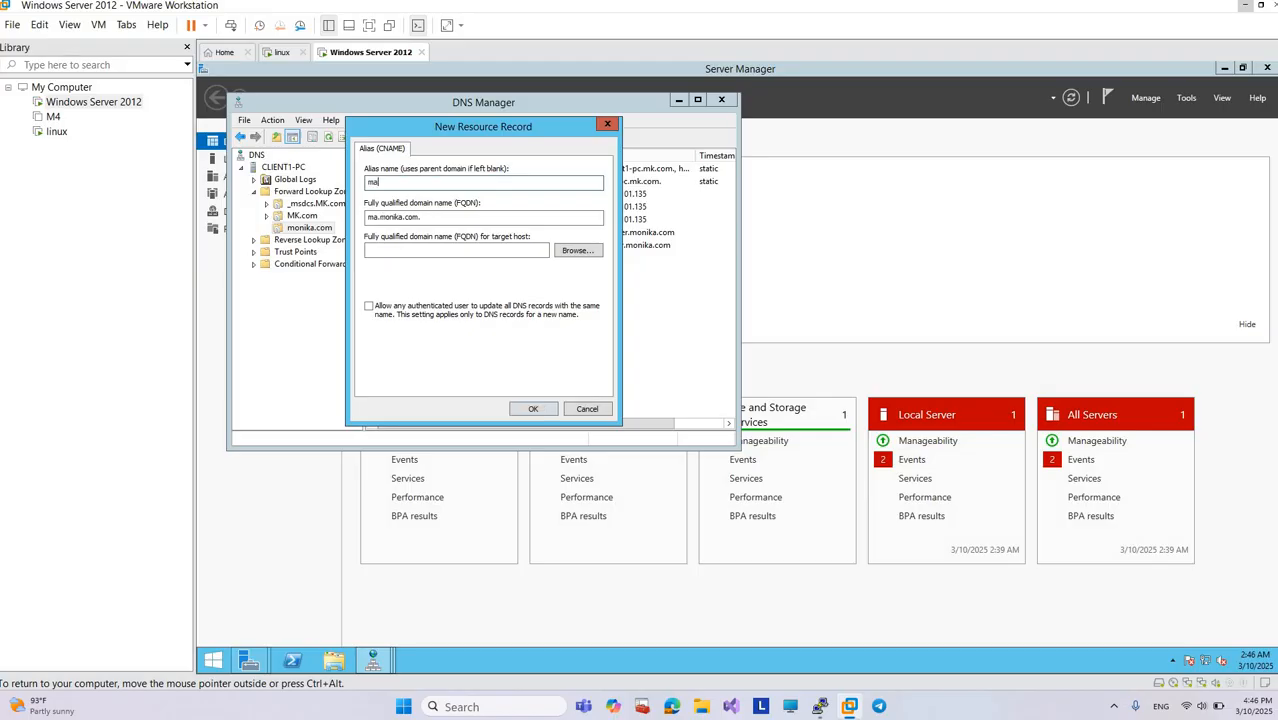
pyautogui.press('BackSpace')
pyautogui.press('BackSpace')
pyautogui.press('BackSpace')
pyautogui.write('s')
# Step: Set the ms alias's target host to mailserver.monika.com by browsing the zone's records, and add the record
pyautogui.click(597, 256)
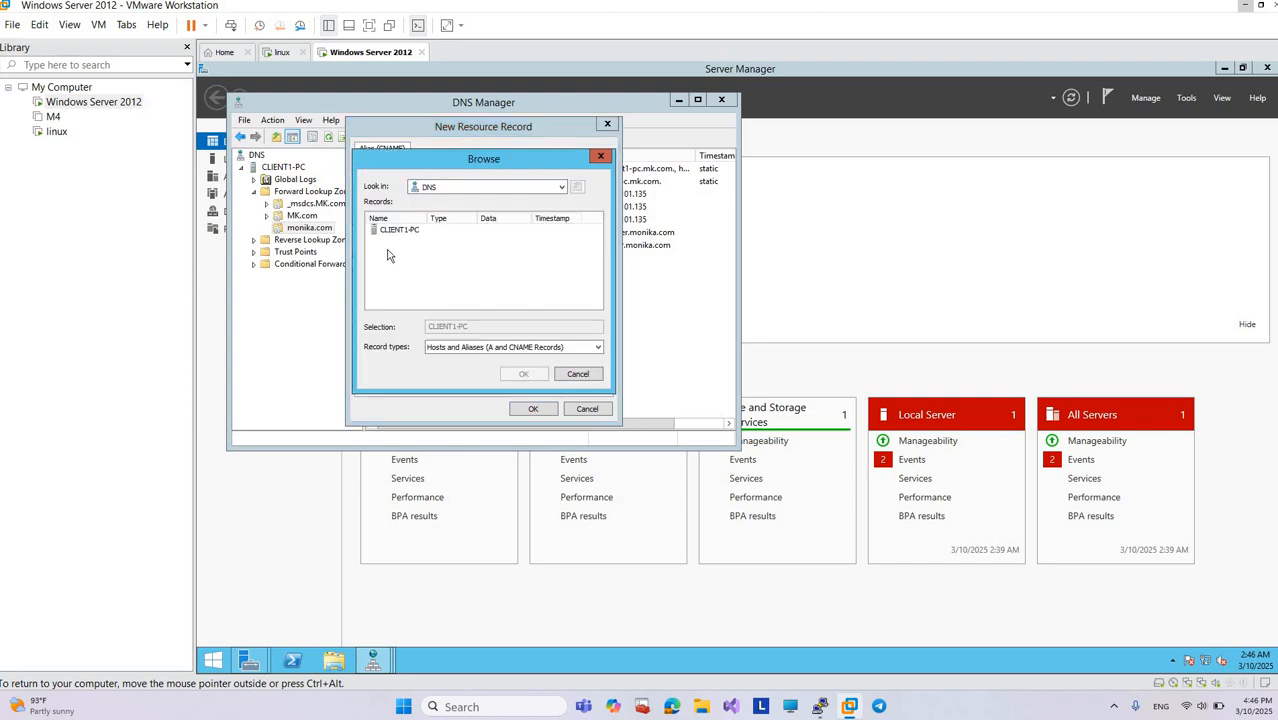
pyautogui.click(392, 232)
pyautogui.doubleClick(390, 232)
pyautogui.doubleClick(389, 253)
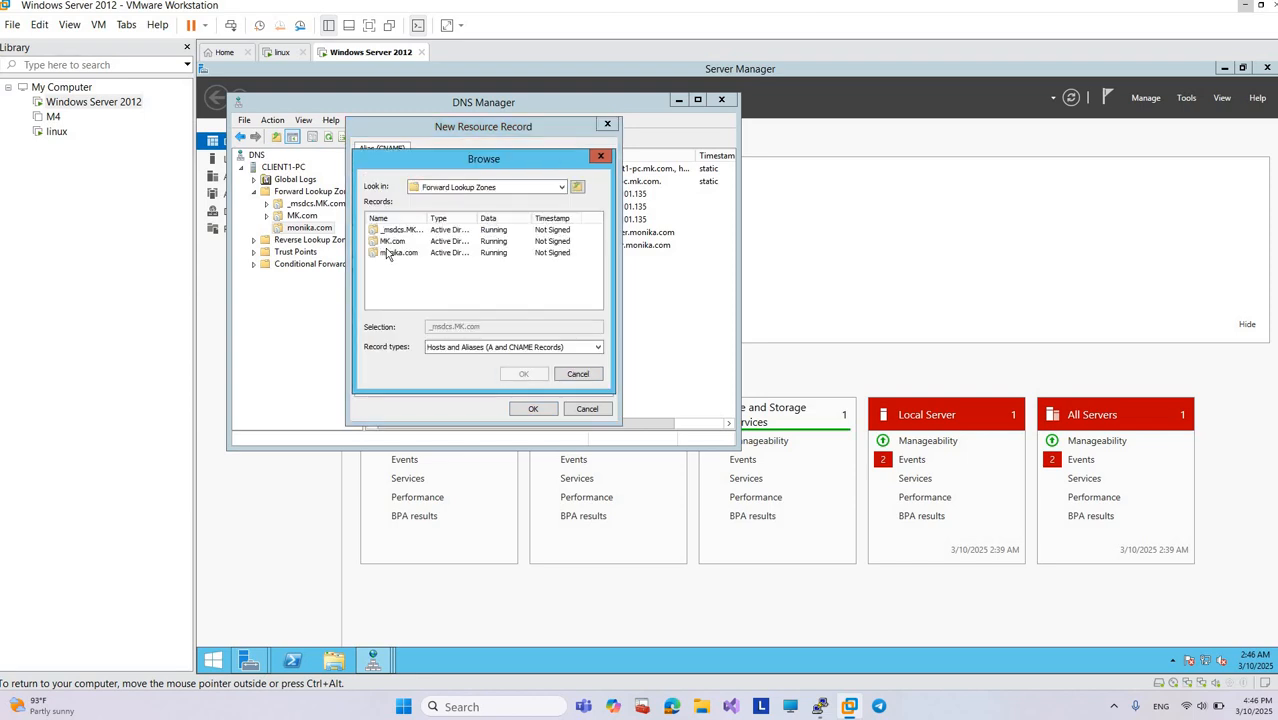
pyautogui.doubleClick(389, 253)
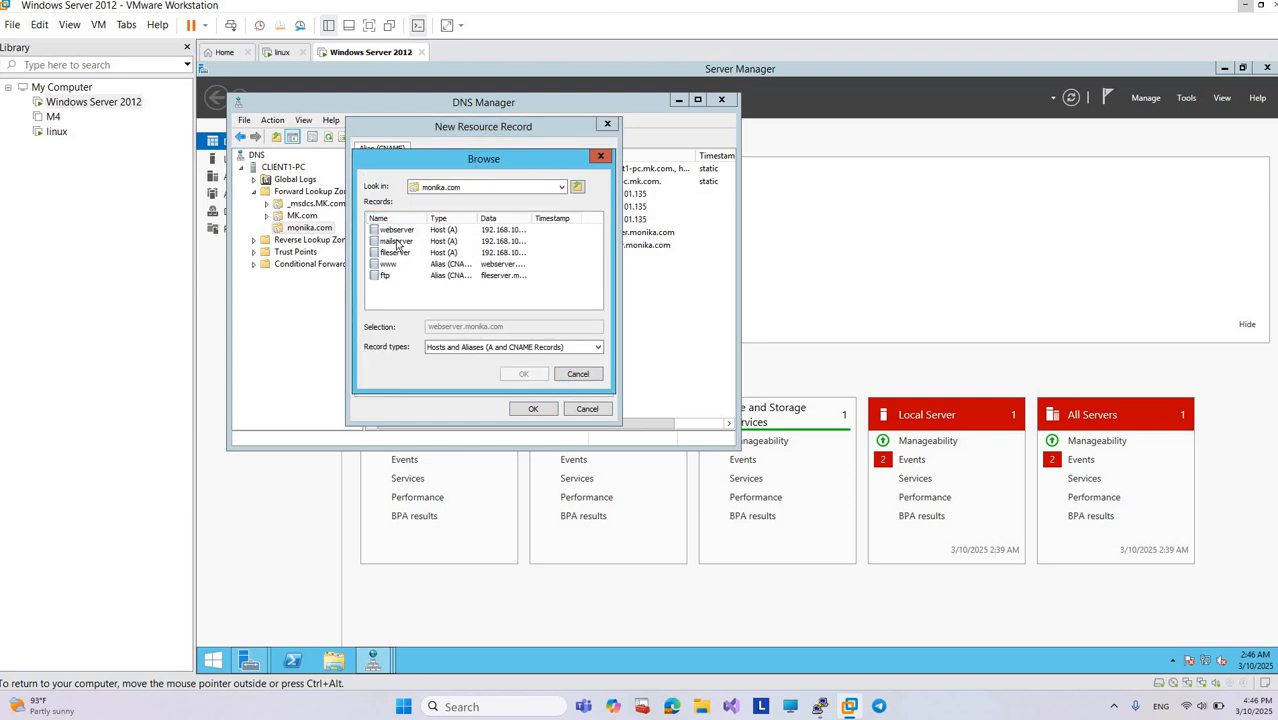
pyautogui.doubleClick(398, 243)
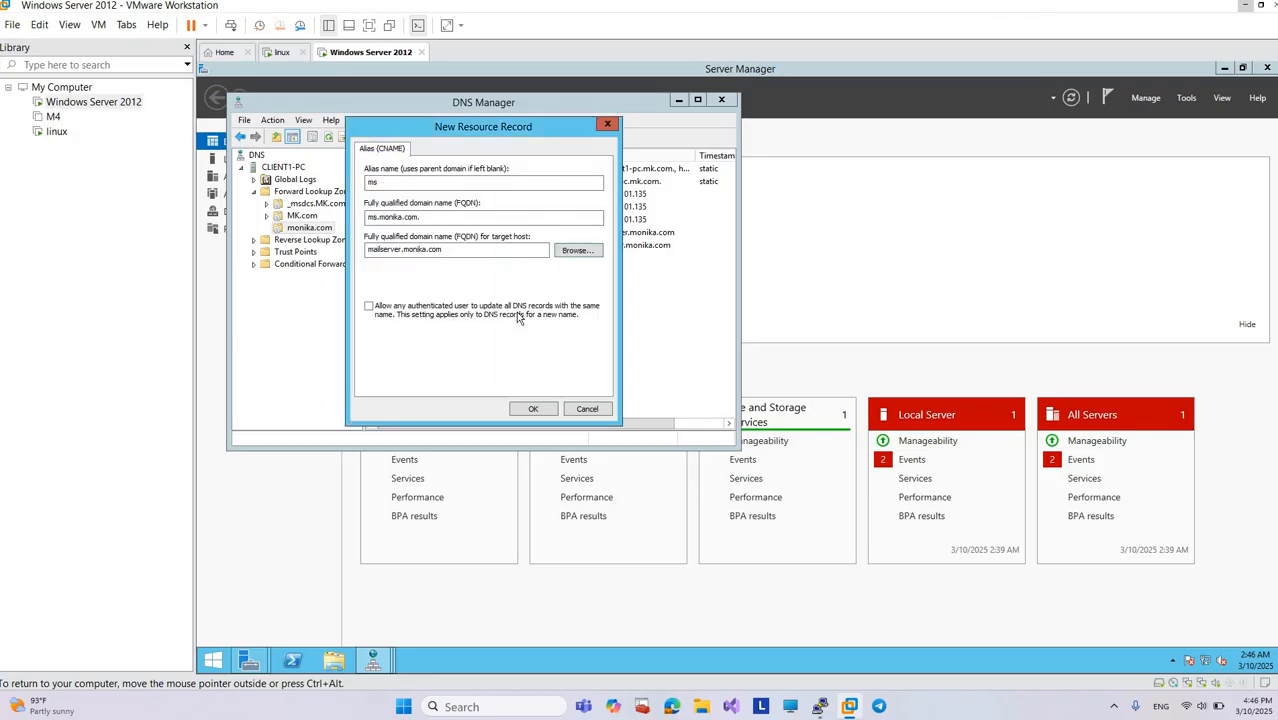
pyautogui.click(528, 413)
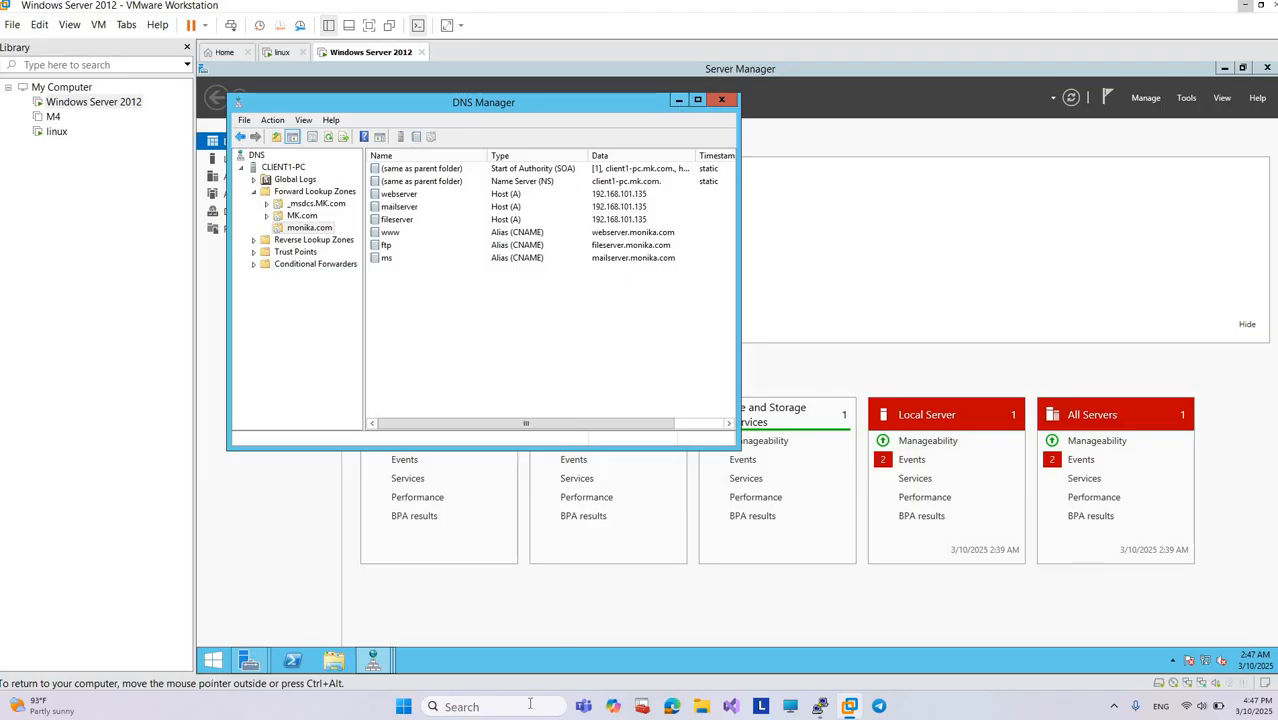
# Step: Open Command Prompt on the host computer
pyautogui.click(530, 707)
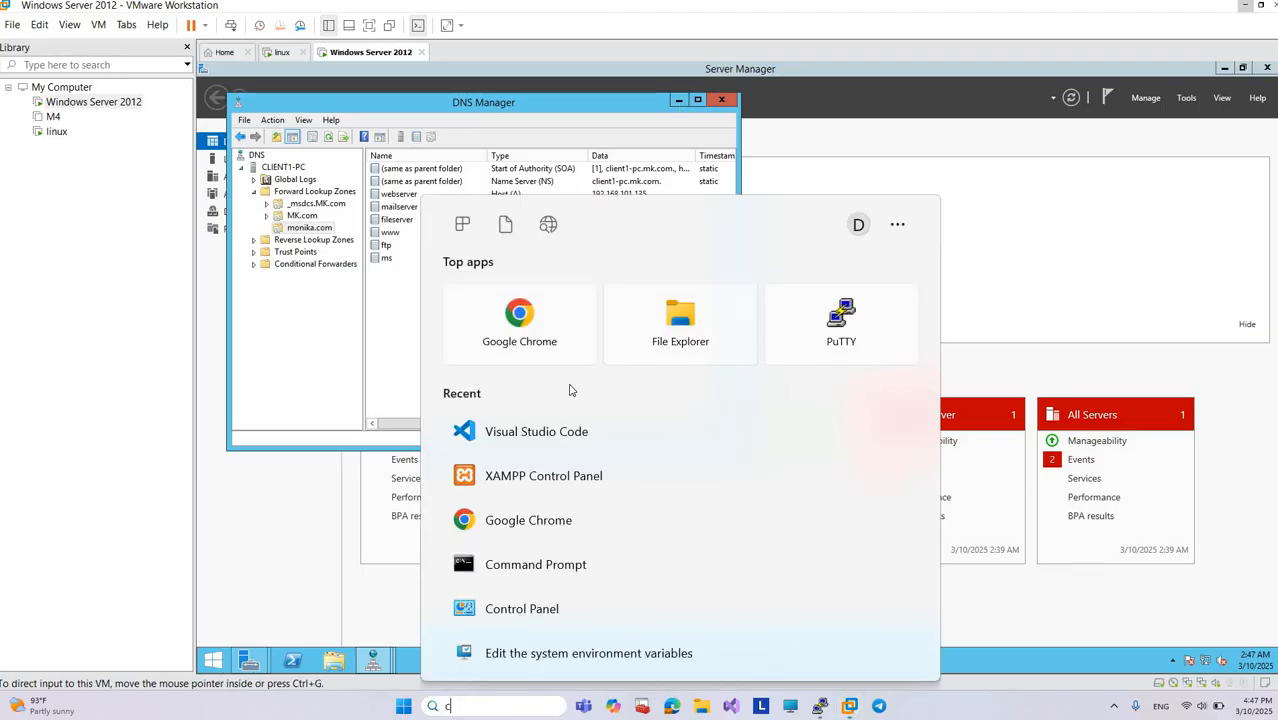
pyautogui.write('c')
pyautogui.click(543, 318)
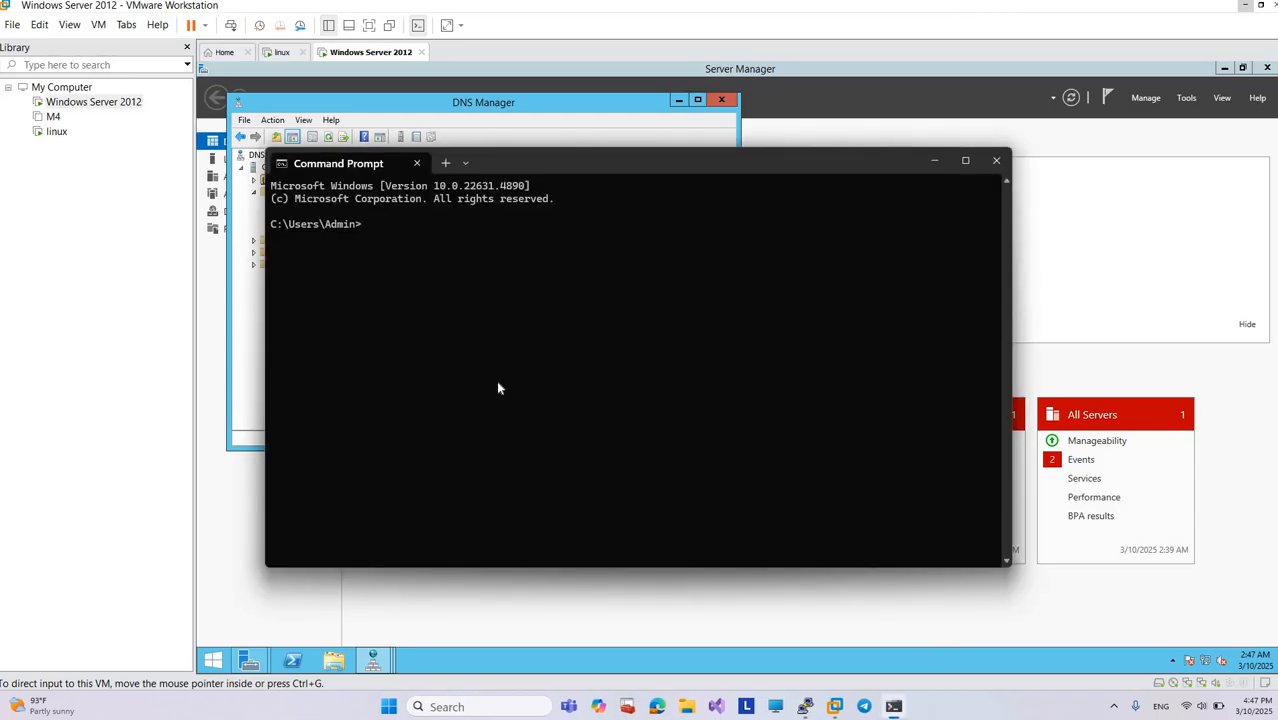
# Step: Look up ftp.monika.com with nslookup, and minimize the virtual machine window
pyautogui.write('nslookup ftp.monika.com')
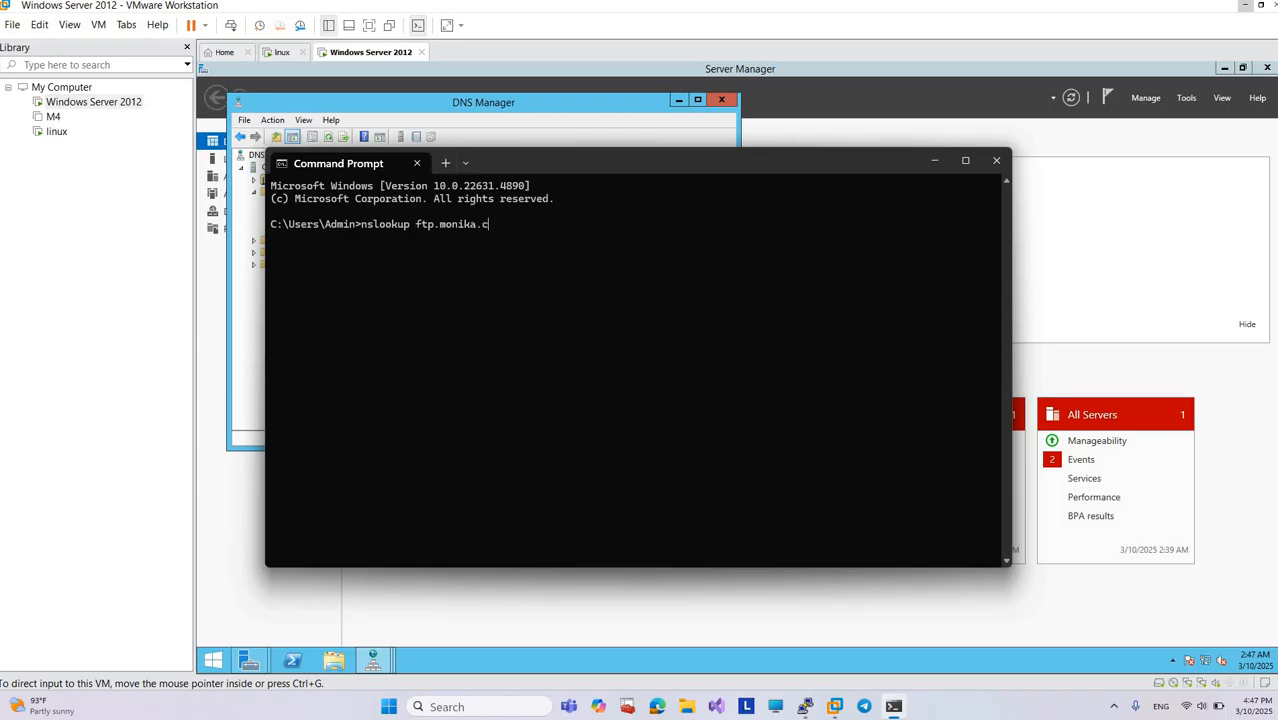
pyautogui.press('Return')
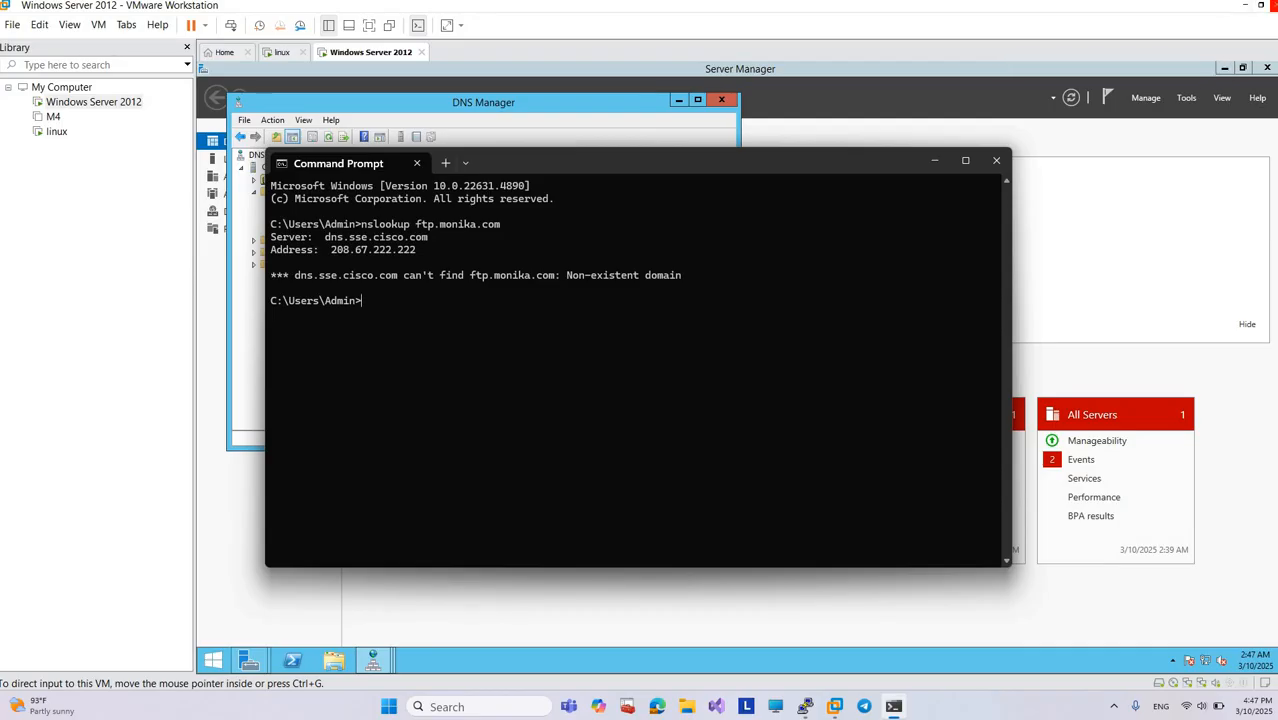
pyautogui.click(1246, 5)
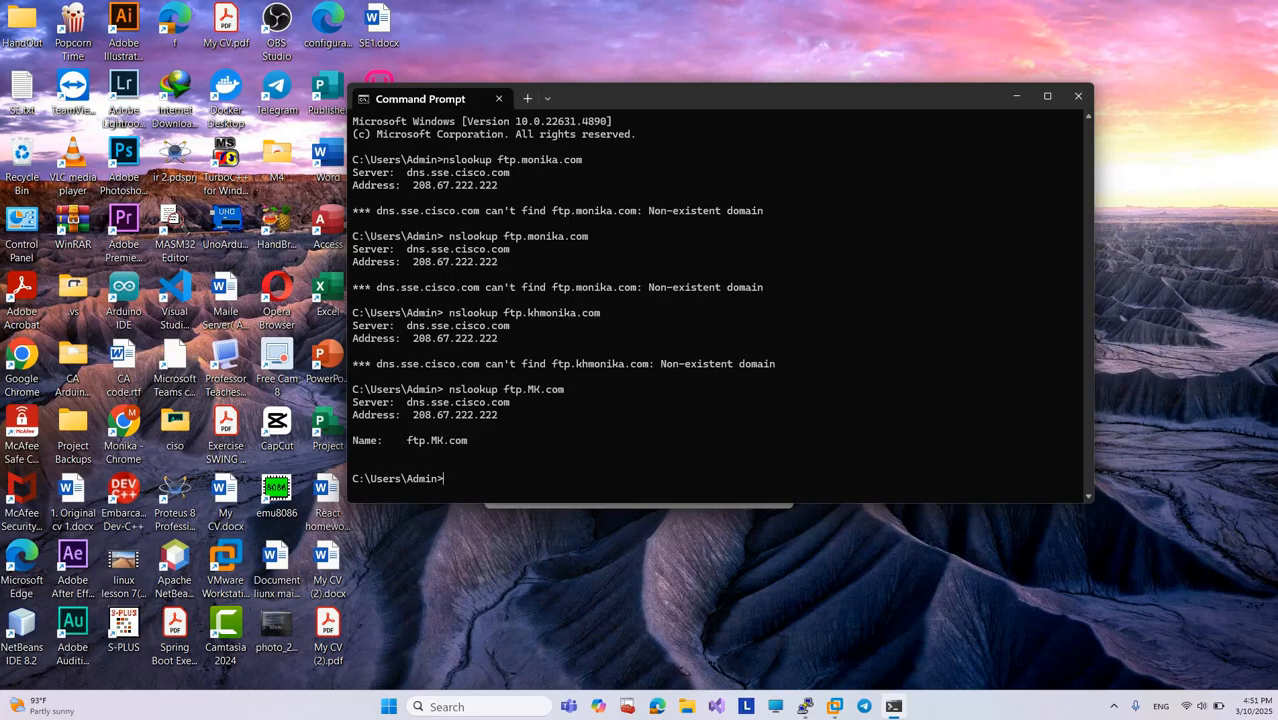
# Step: Reuse the last lookup command to query ms.MK.com with nslookup, checking the alias name in DNS Manager
pyautogui.press('Up')
pyautogui.press('Left')
pyautogui.press('Left')
pyautogui.press('Left')
pyautogui.press('BackSpace')
pyautogui.press('BackSpace')
pyautogui.press('BackSpace')
pyautogui.write('m')
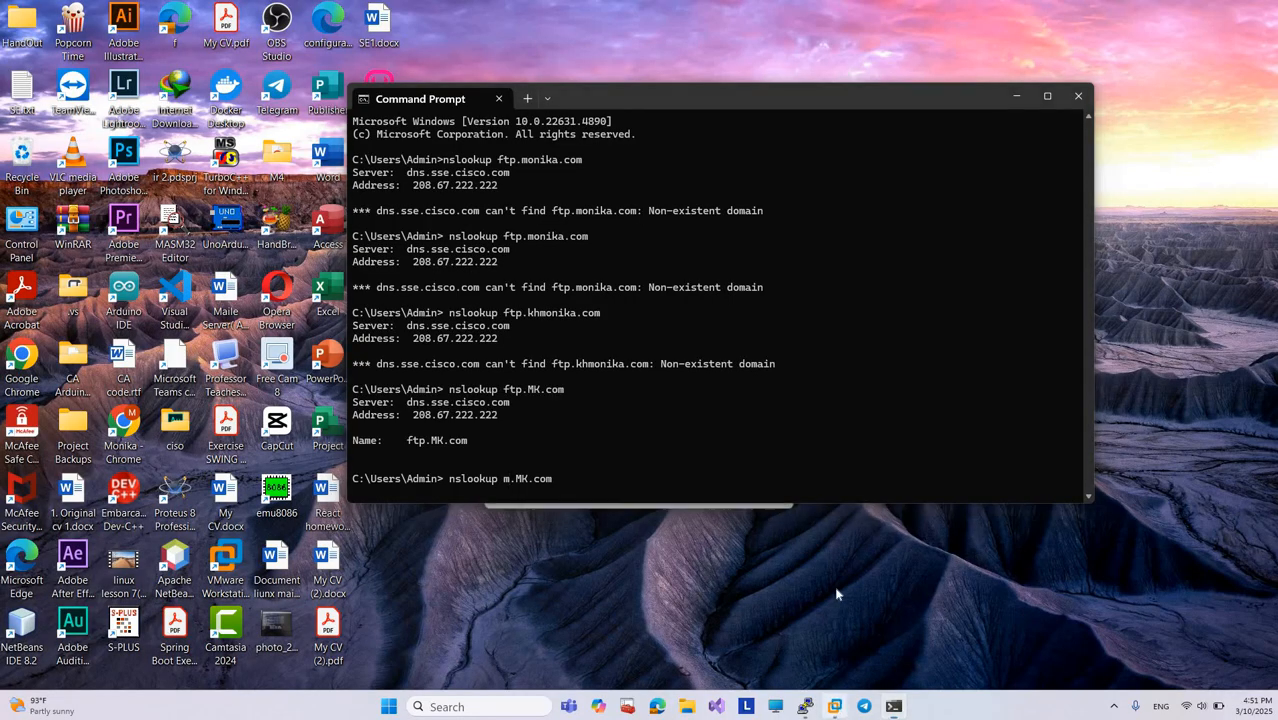
pyautogui.moveTo(835, 706)
pyautogui.click(977, 615)
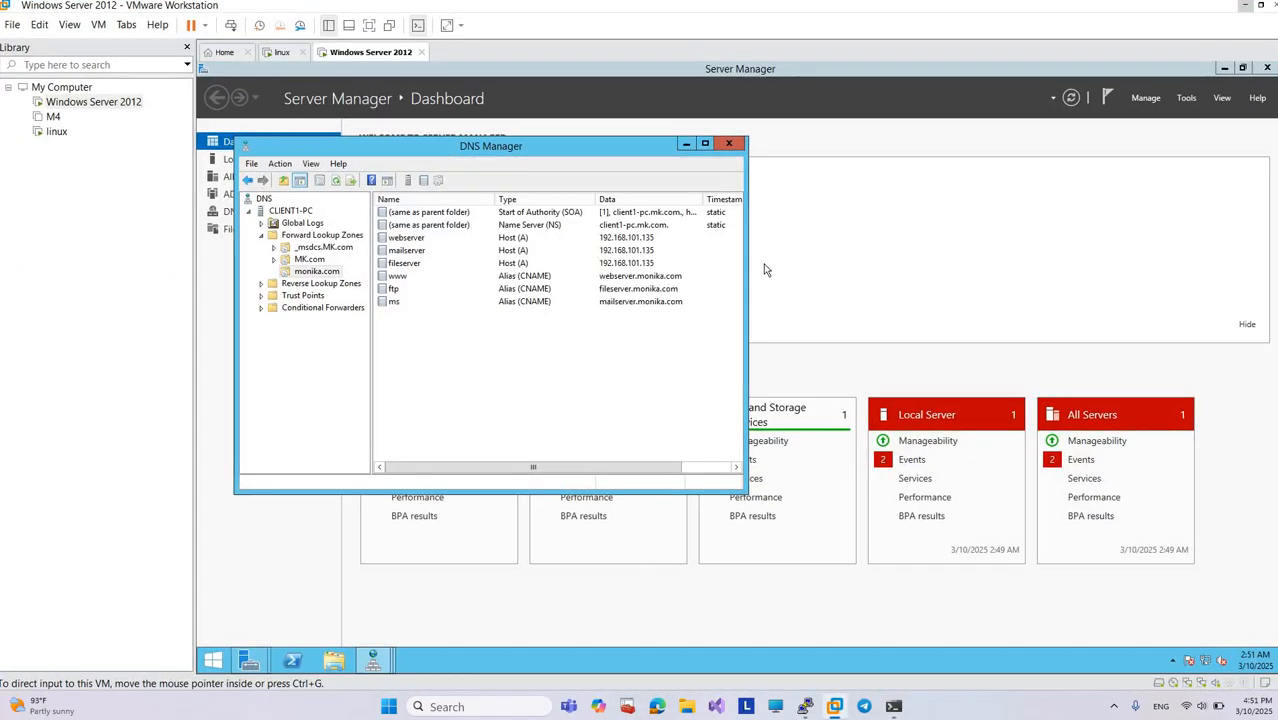
pyautogui.click(894, 706)
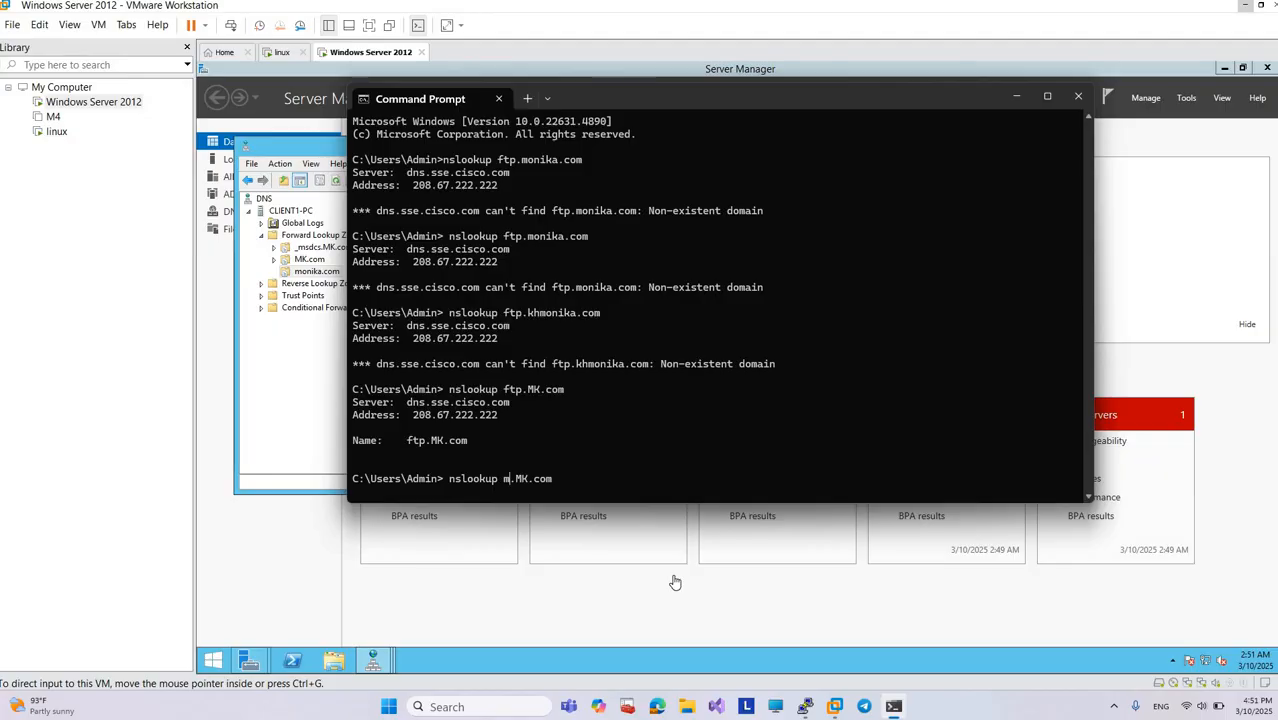
pyautogui.write('s')
pyautogui.press('Return')
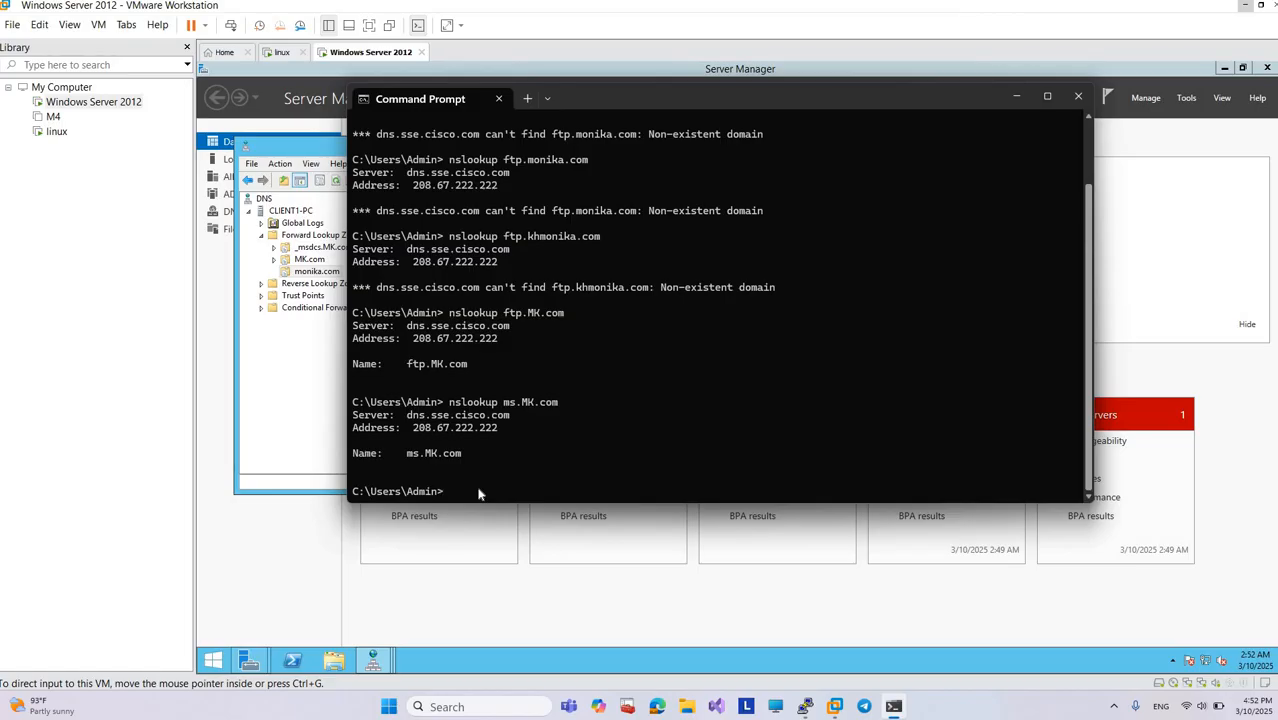
pyautogui.press('Up')
pyautogui.press('Up')
pyautogui.press('Left')
pyautogui.press('Left')
pyautogui.press('Left')
pyautogui.press('Left')
pyautogui.press('BackSpace')
pyautogui.press('BackSpace')
pyautogui.press('BackSpace')
pyautogui.write('www')
pyautogui.press('Left')
pyautogui.press('Left')
pyautogui.press('Left')
pyautogui.press('Left')
pyautogui.press('Left')
pyautogui.press('Left')
pyautogui.press('Left')
pyautogui.press('Left')
pyautogui.press('Left')
pyautogui.press('Right')
pyautogui.press('Right')
pyautogui.press('Right')
pyautogui.press('Right')
pyautogui.press('Right')
pyautogui.press('Right')
pyautogui.press('Right')
pyautogui.press('Right')
pyautogui.press('Right')
pyautogui.press('Right')
pyautogui.press('Right')
pyautogui.press('Right')
pyautogui.press('Right')
pyautogui.press('Return')
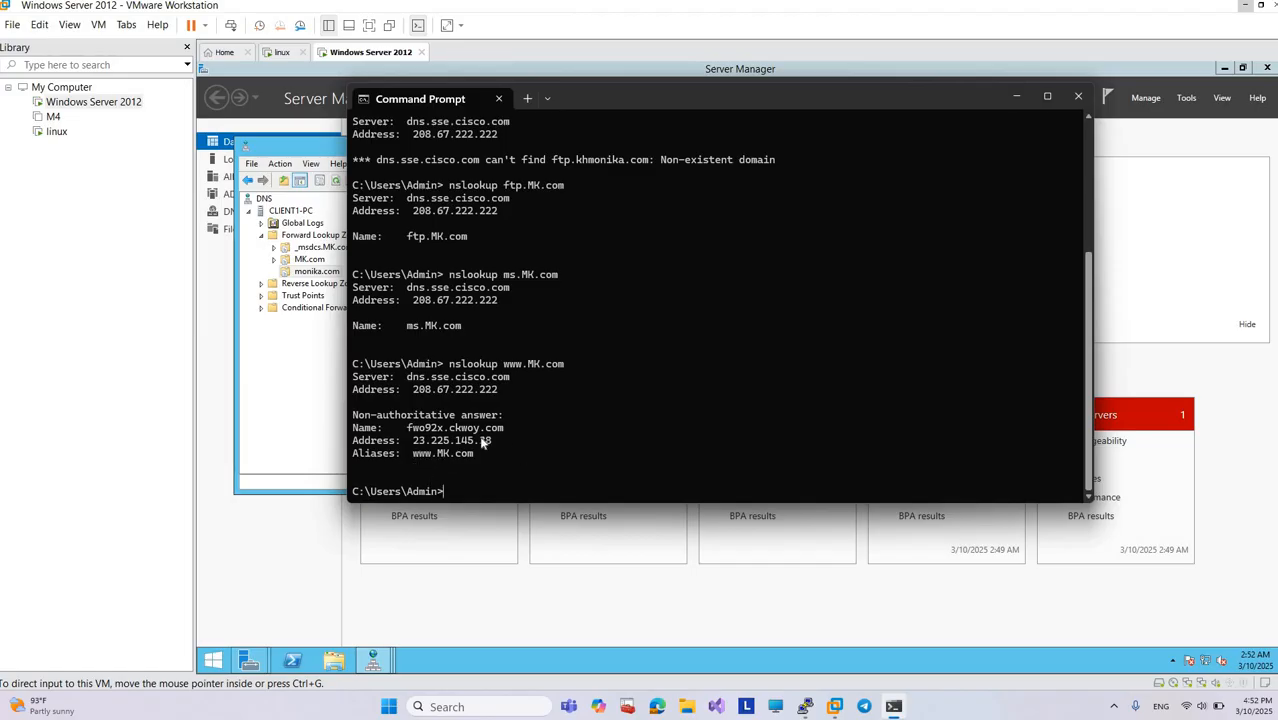
# Step: Return to DNS Manager and show the contents of the CLIENT1-PC server
pyautogui.click(1003, 98)
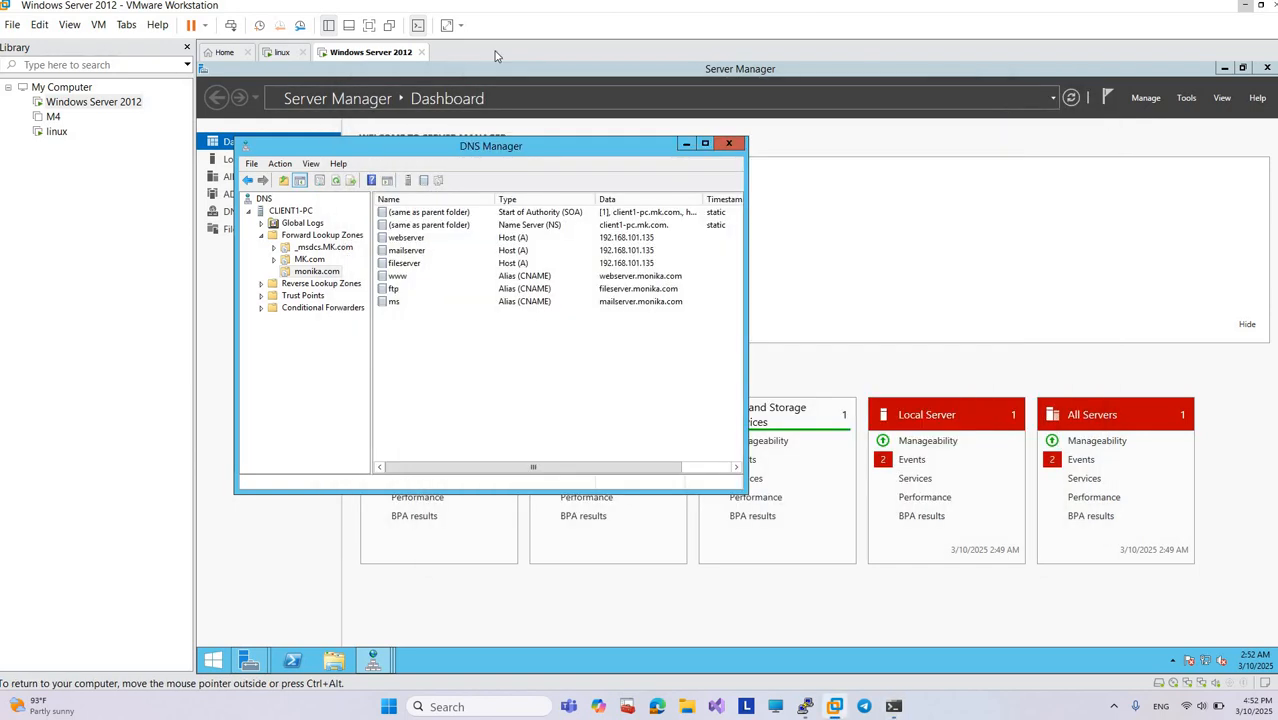
pyautogui.click(284, 212)
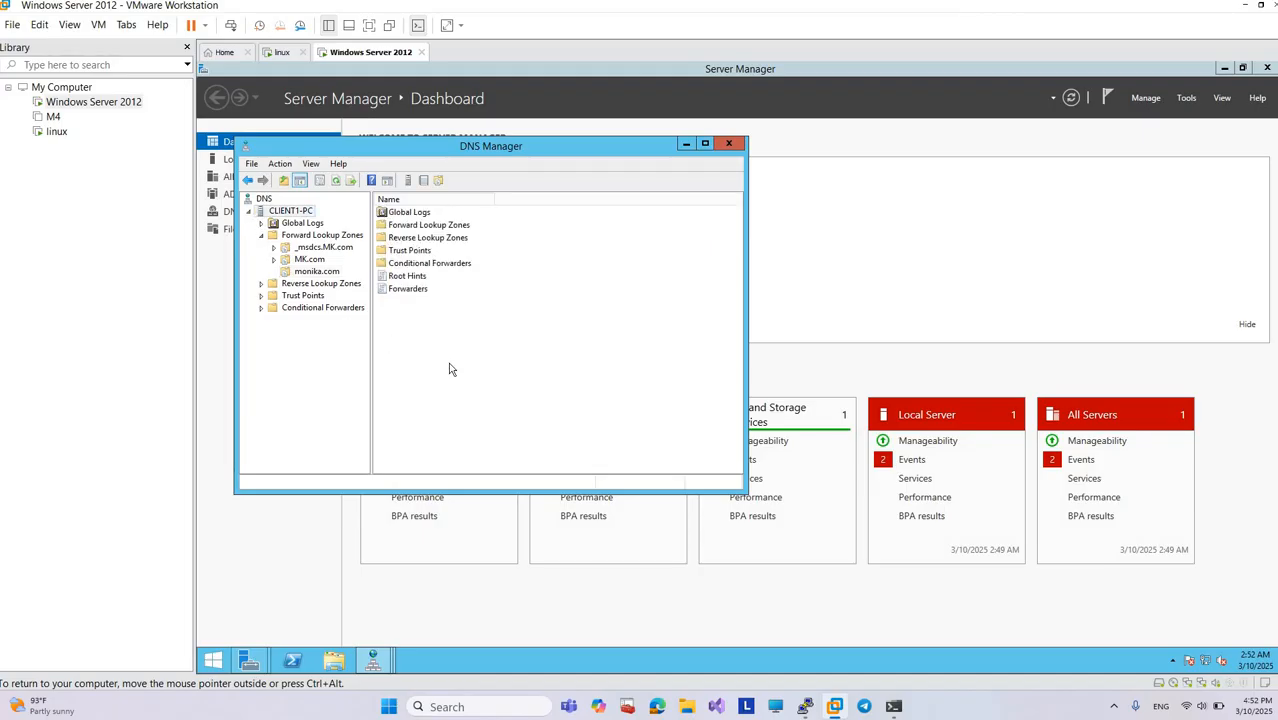
# Step: Start a new zone on CLIENT1-PC: primary, stored in Active Directory, replicated to the MK.com domain's DNS servers, IPv4 reverse lookup
pyautogui.rightClick(385, 335)
pyautogui.click(426, 372)
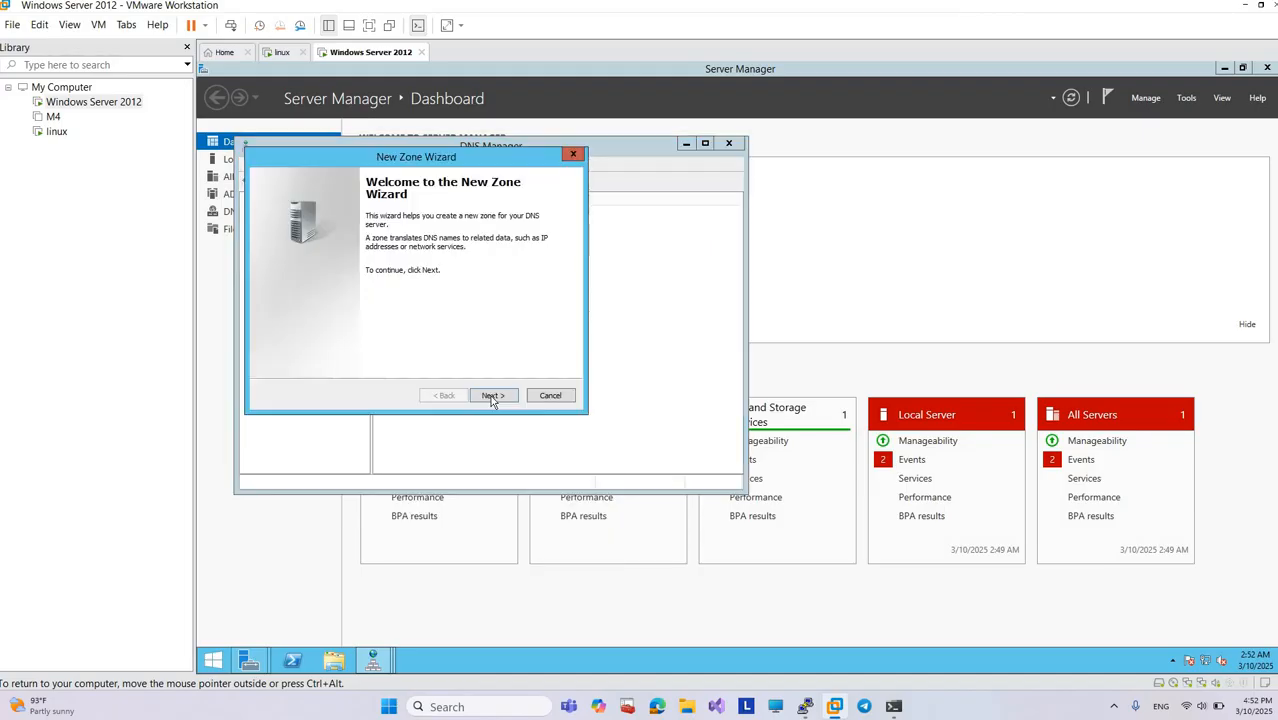
pyautogui.click(491, 397)
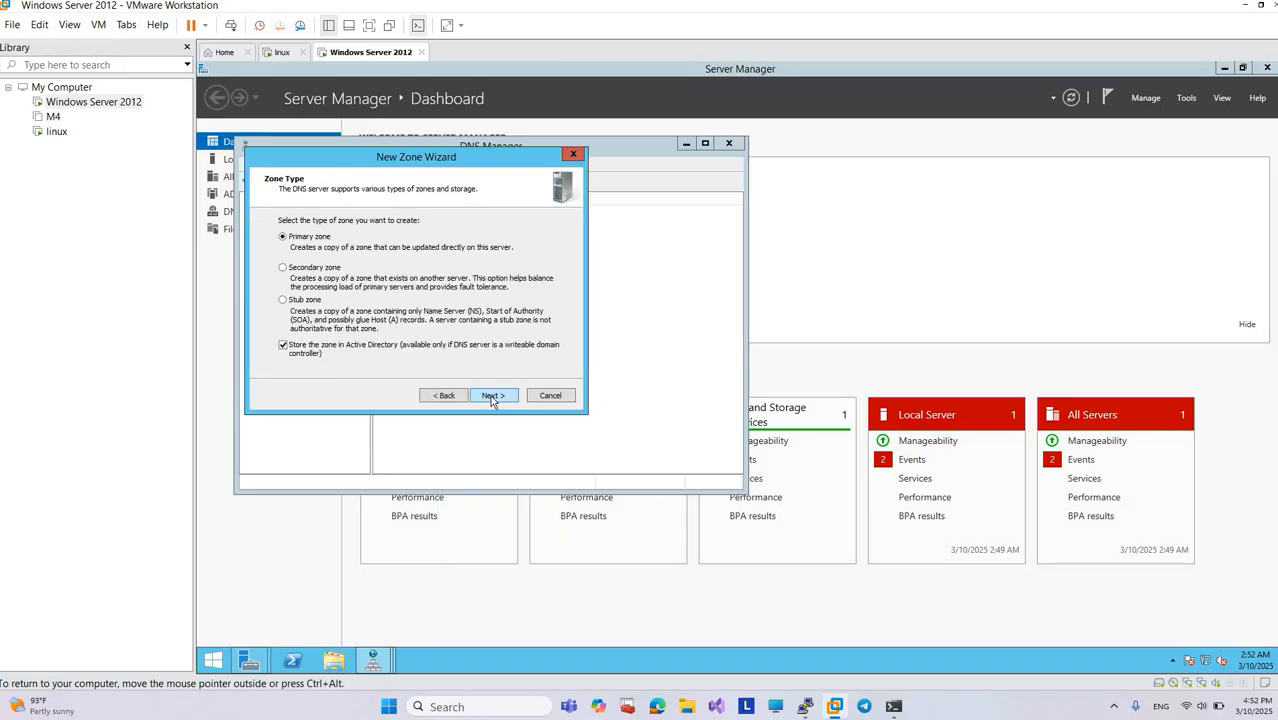
pyautogui.click(492, 397)
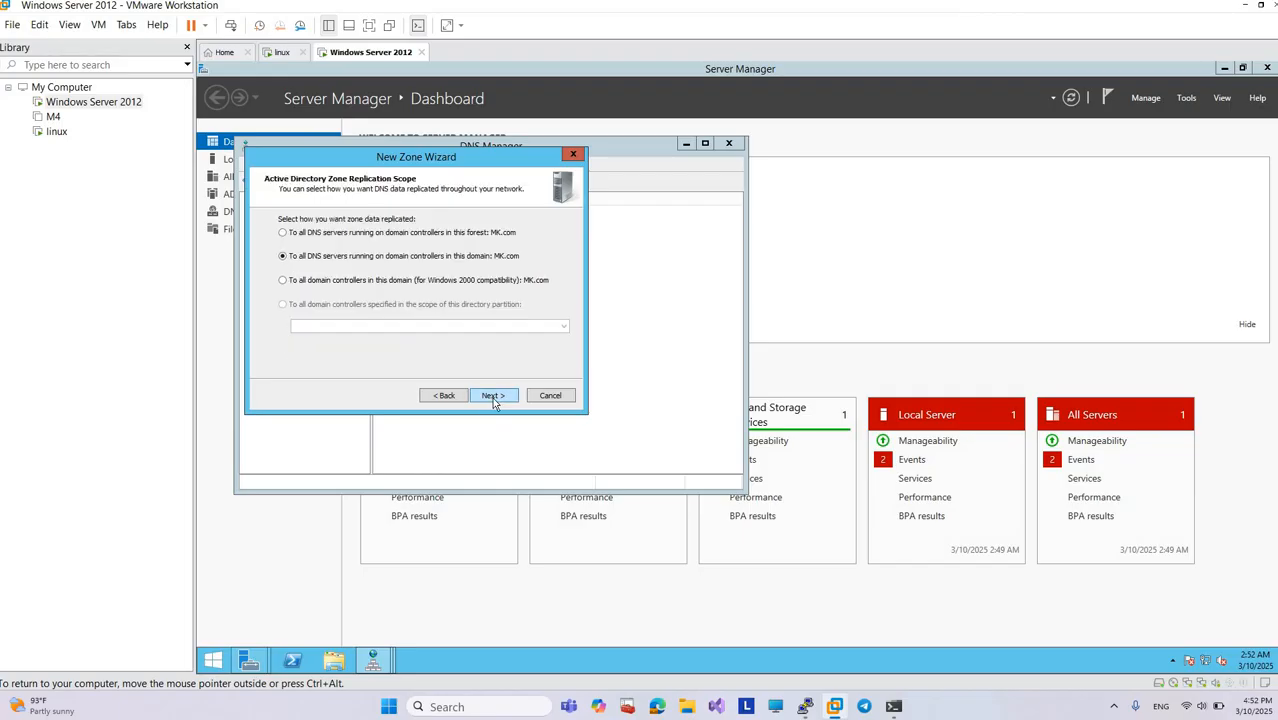
pyautogui.click(492, 397)
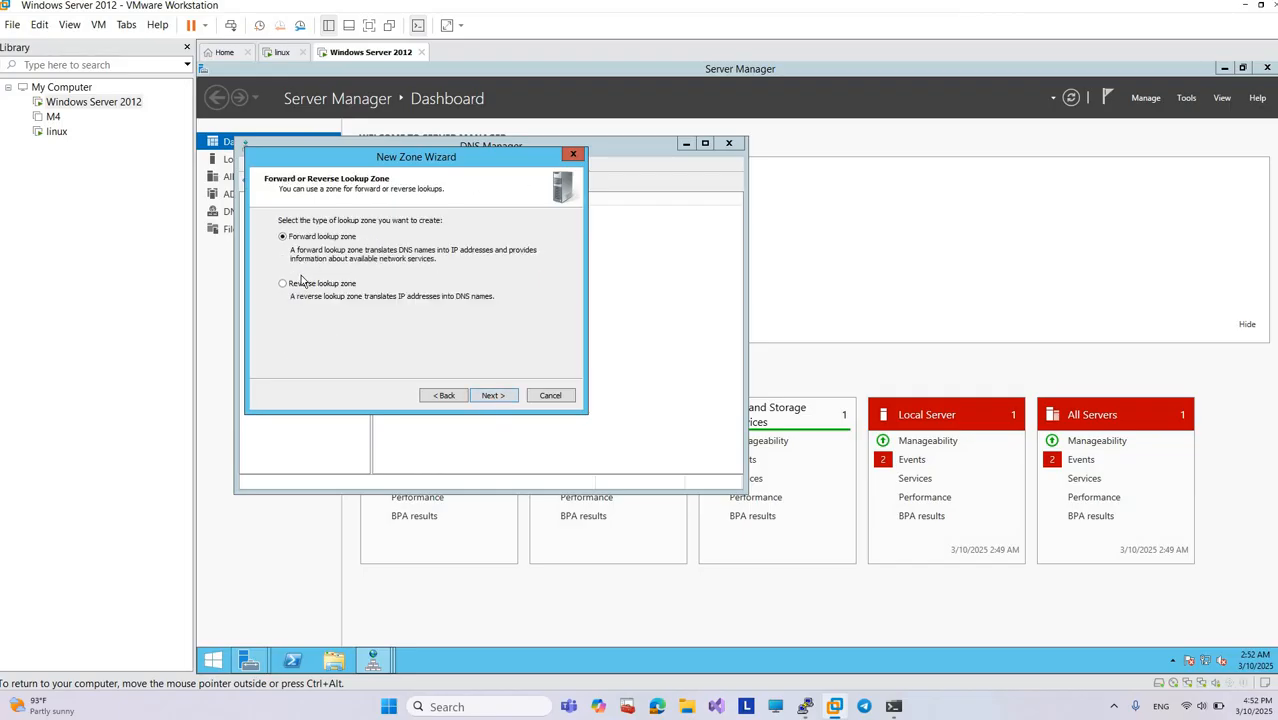
pyautogui.click(284, 285)
pyautogui.click(493, 396)
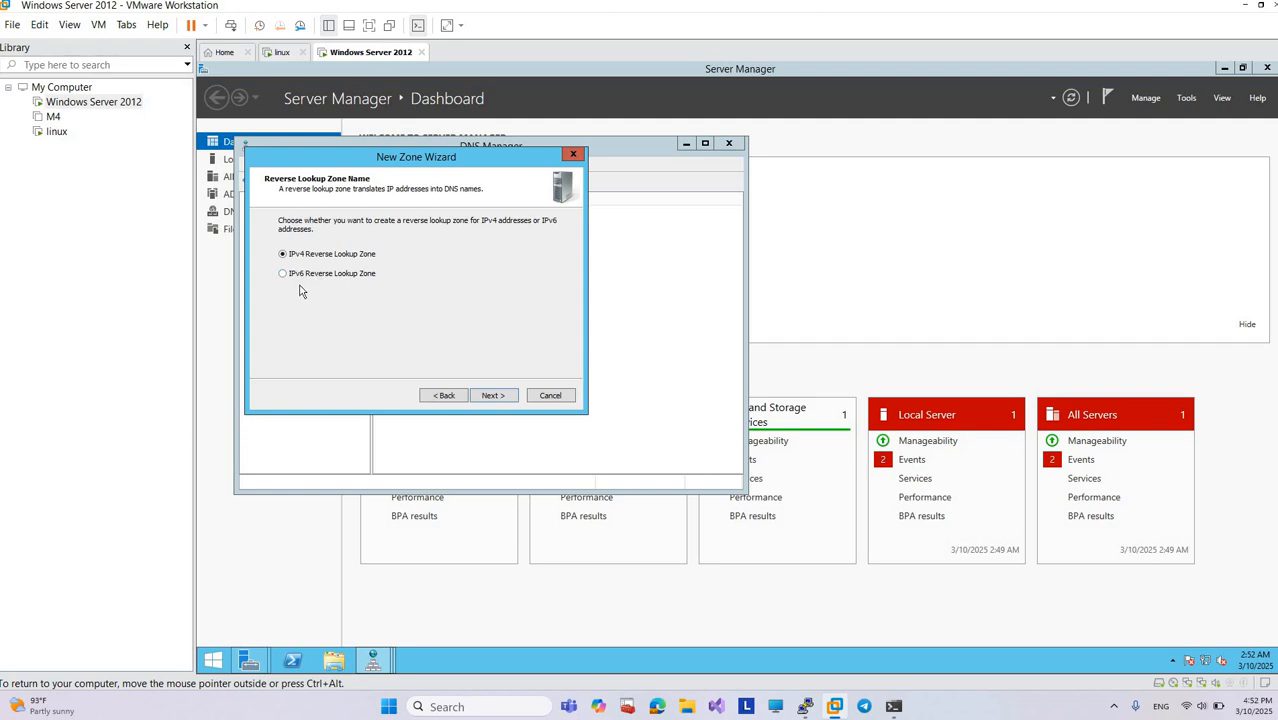
pyautogui.click(489, 396)
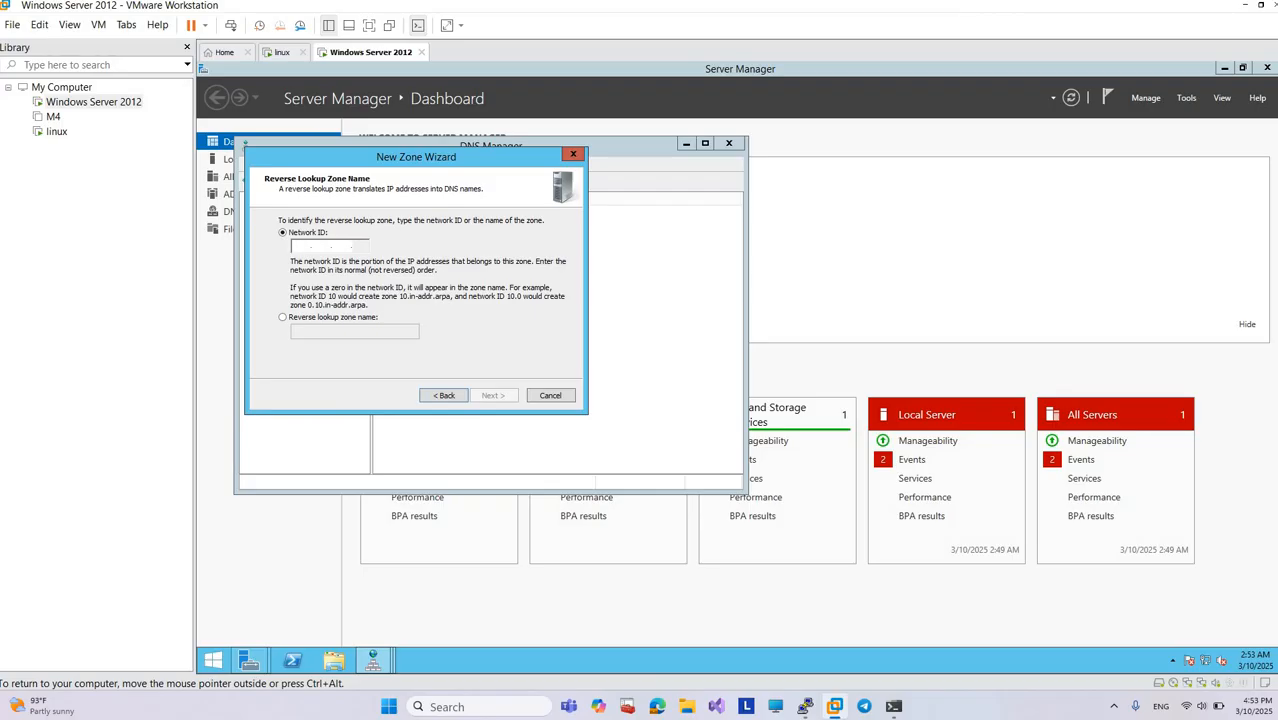
# Step: Set the reverse zone's network ID to 192.168.101, allow only secure dynamic updates, and finish creating the zone
pyautogui.write('192 .')
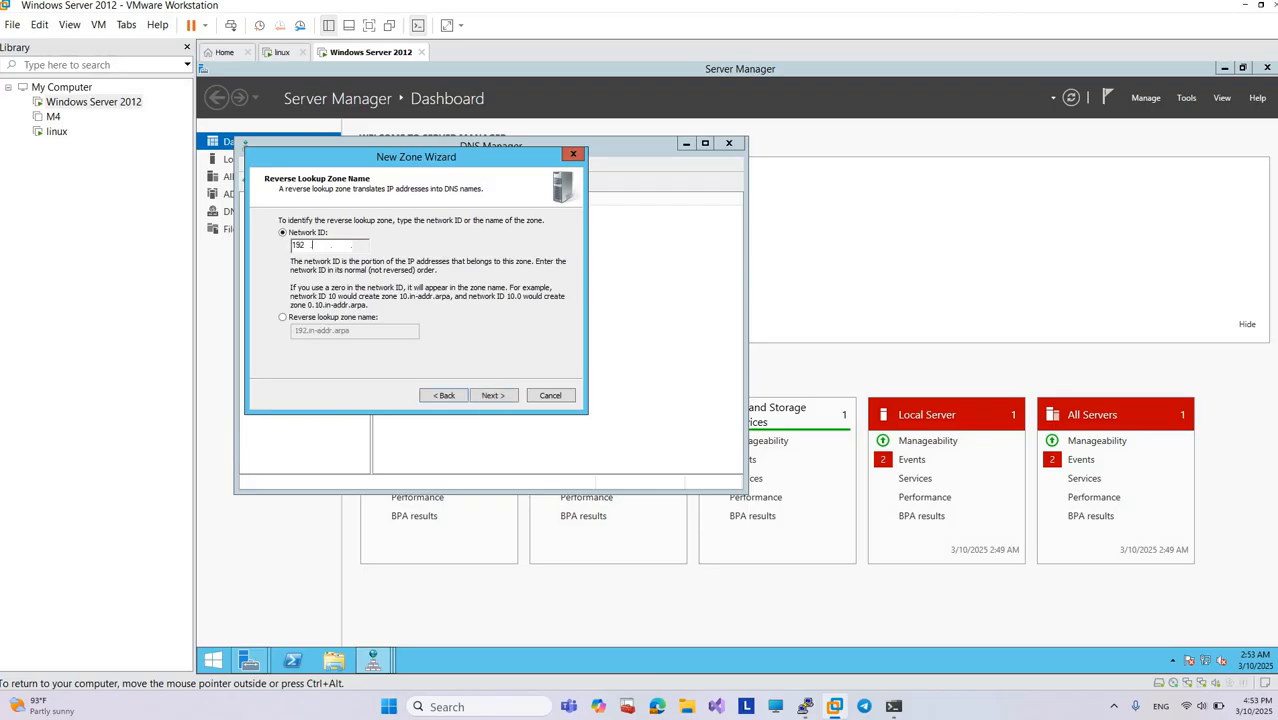
pyautogui.write('168 .101')
pyautogui.click(490, 396)
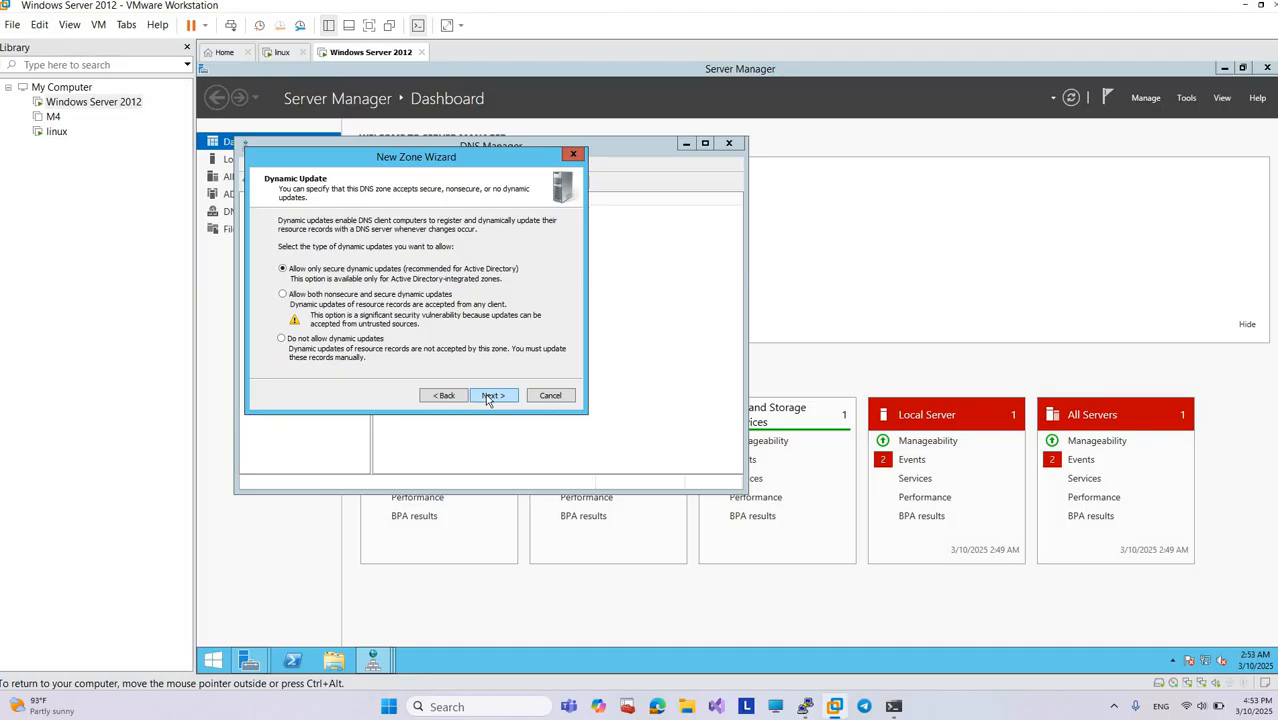
pyautogui.click(487, 396)
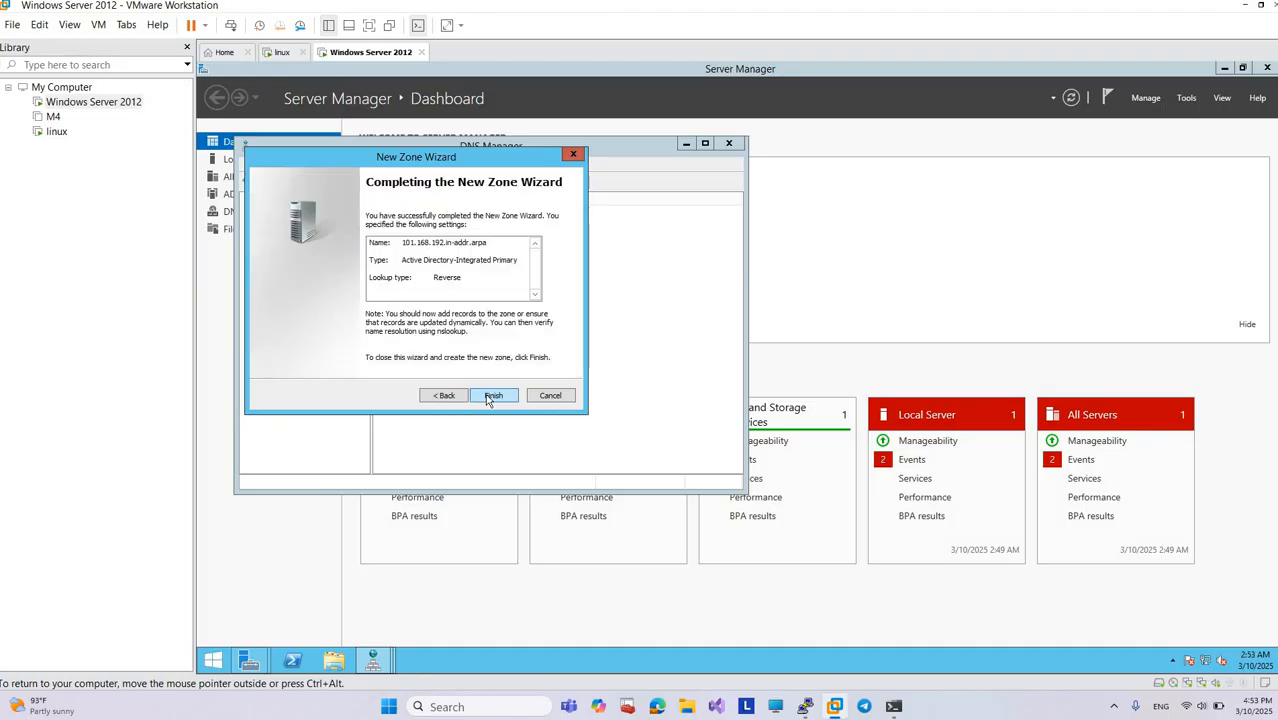
pyautogui.click(493, 396)
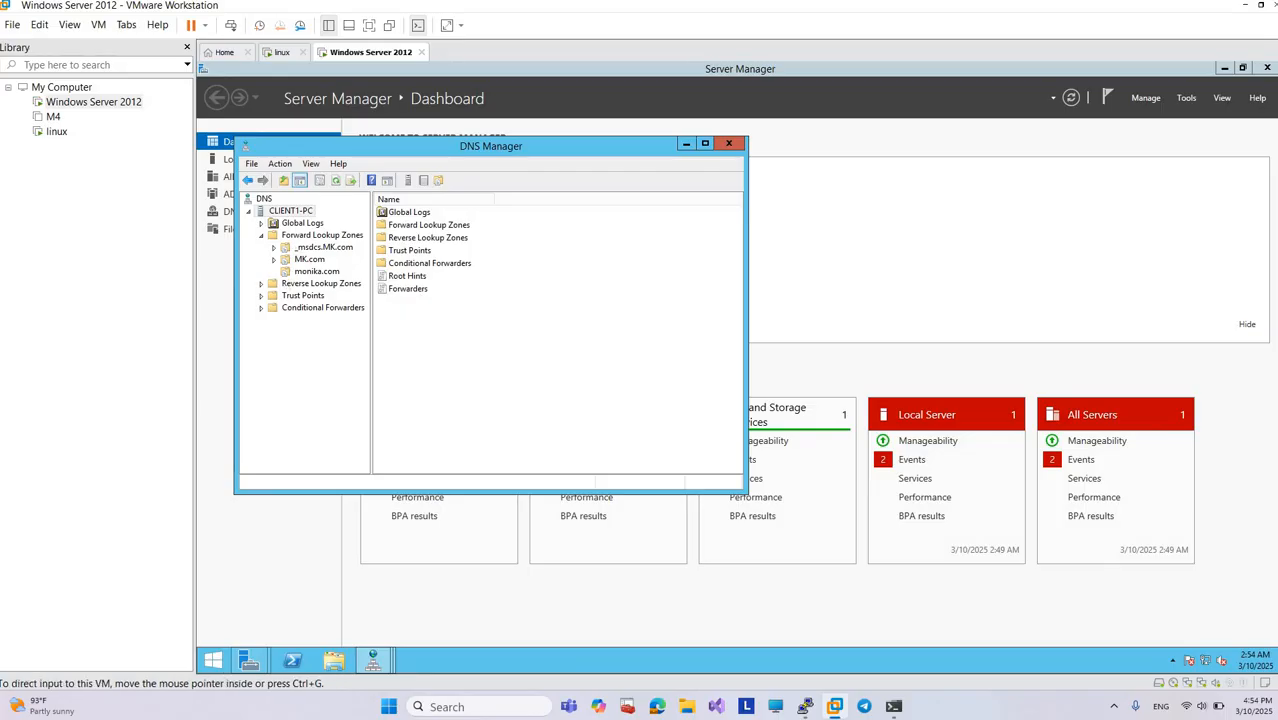
pyautogui.click(1244, 8)
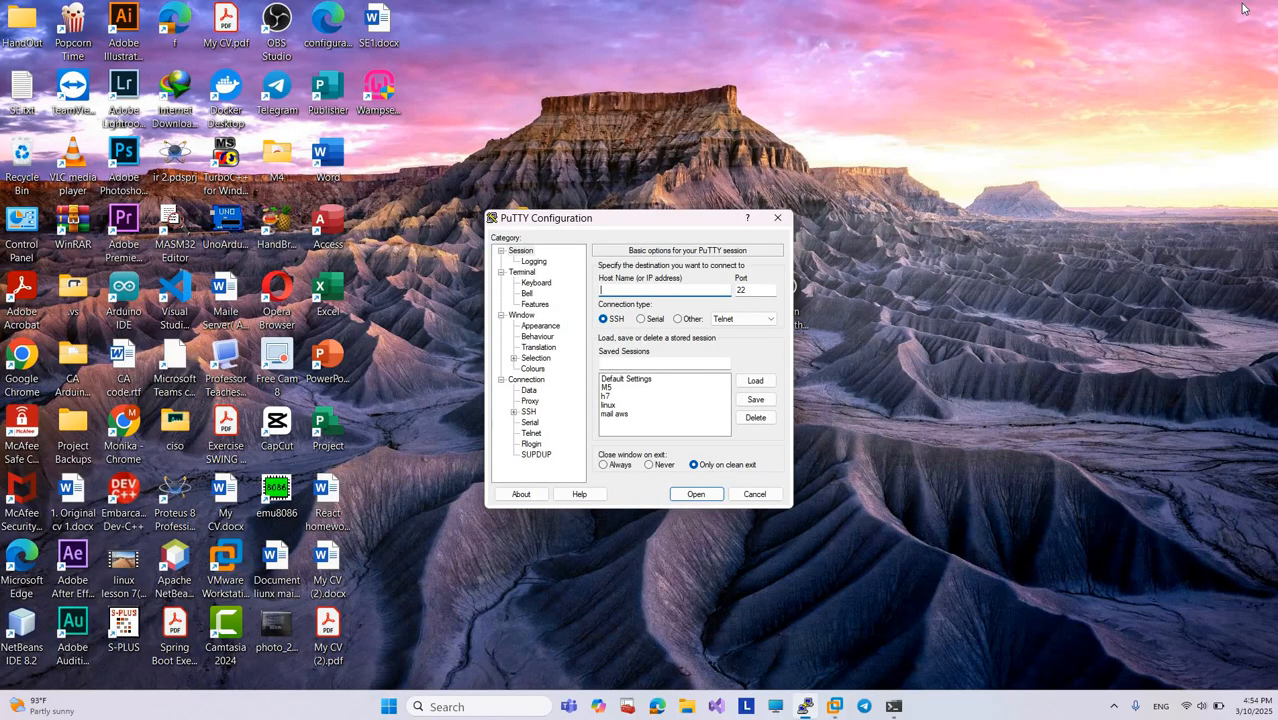
pyautogui.click(805, 706)
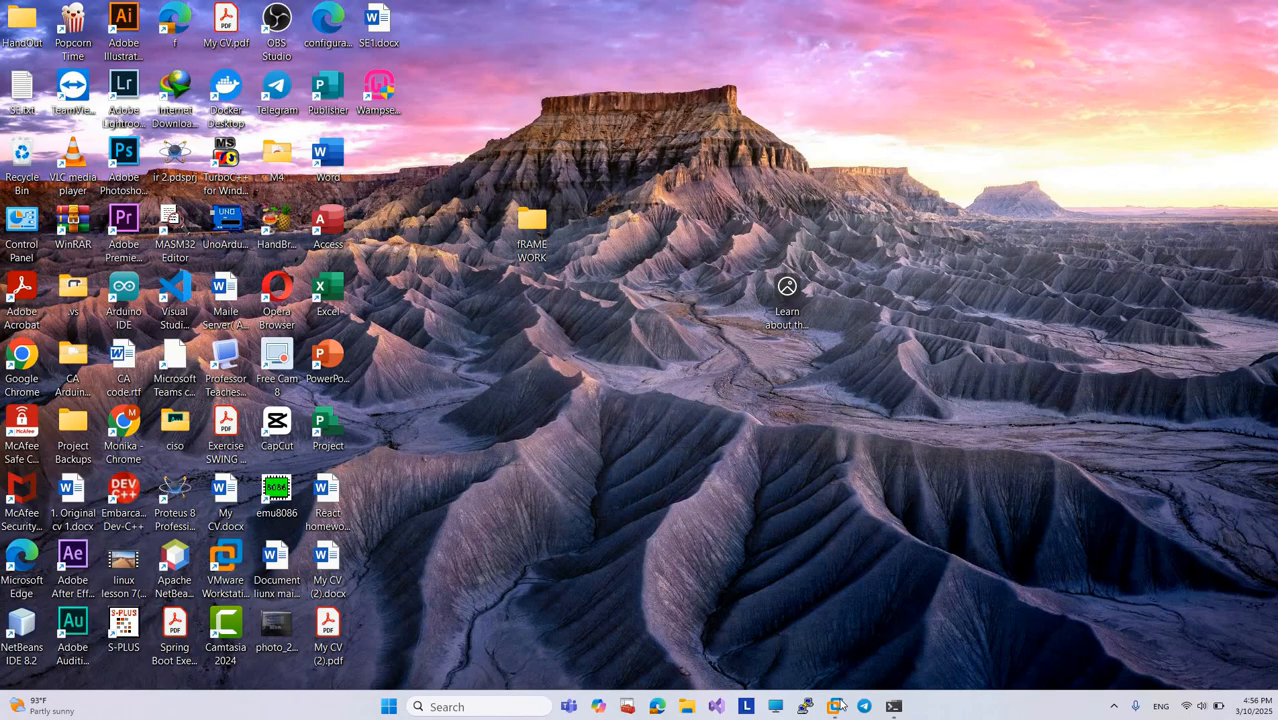
pyautogui.moveTo(834, 705)
pyautogui.click(925, 653)
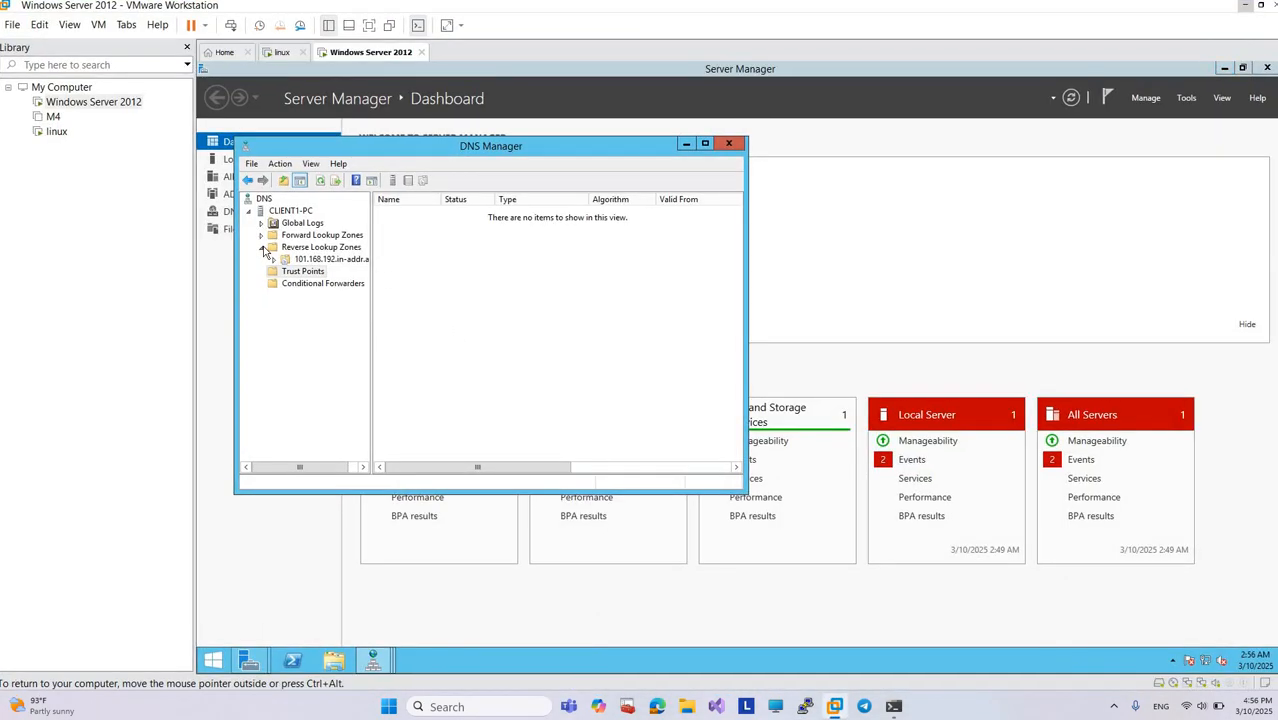
# Step: Expand the Reverse Lookup Zones folder and show the records of the 101.168.192.in-addr.arpa zone
pyautogui.click(262, 248)
pyautogui.click(262, 248)
pyautogui.click(335, 260)
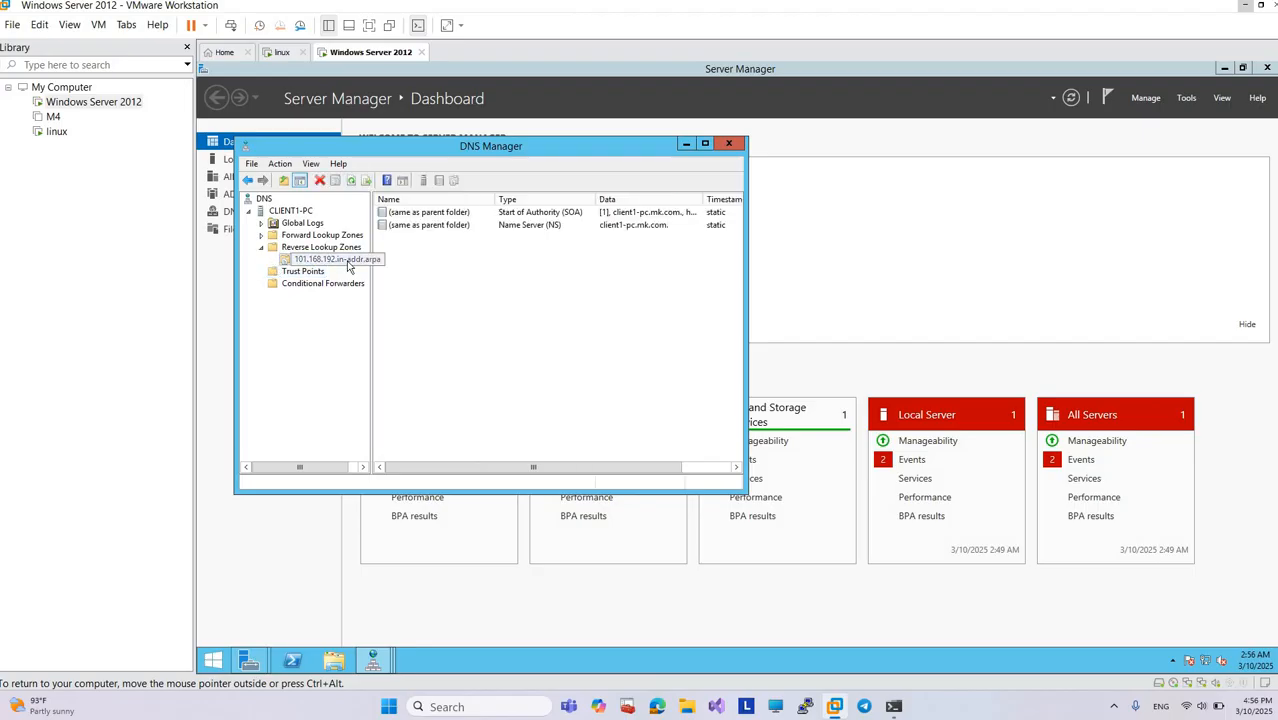
pyautogui.rightClick(349, 265)
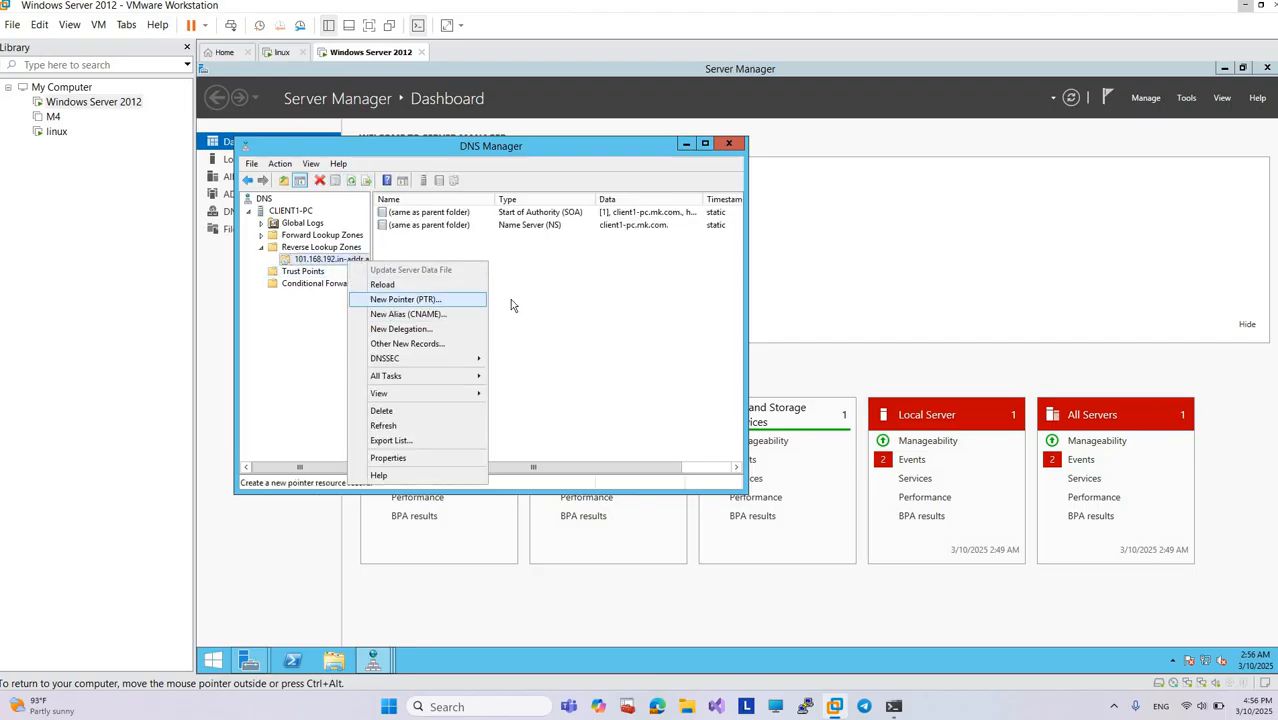
pyautogui.click(510, 299)
# Step: Create a pointer (PTR) record in the reverse zone for 192.168.101.135, choosing webserver.monika.com from the monika.com forward zone as host
pyautogui.rightClick(510, 299)
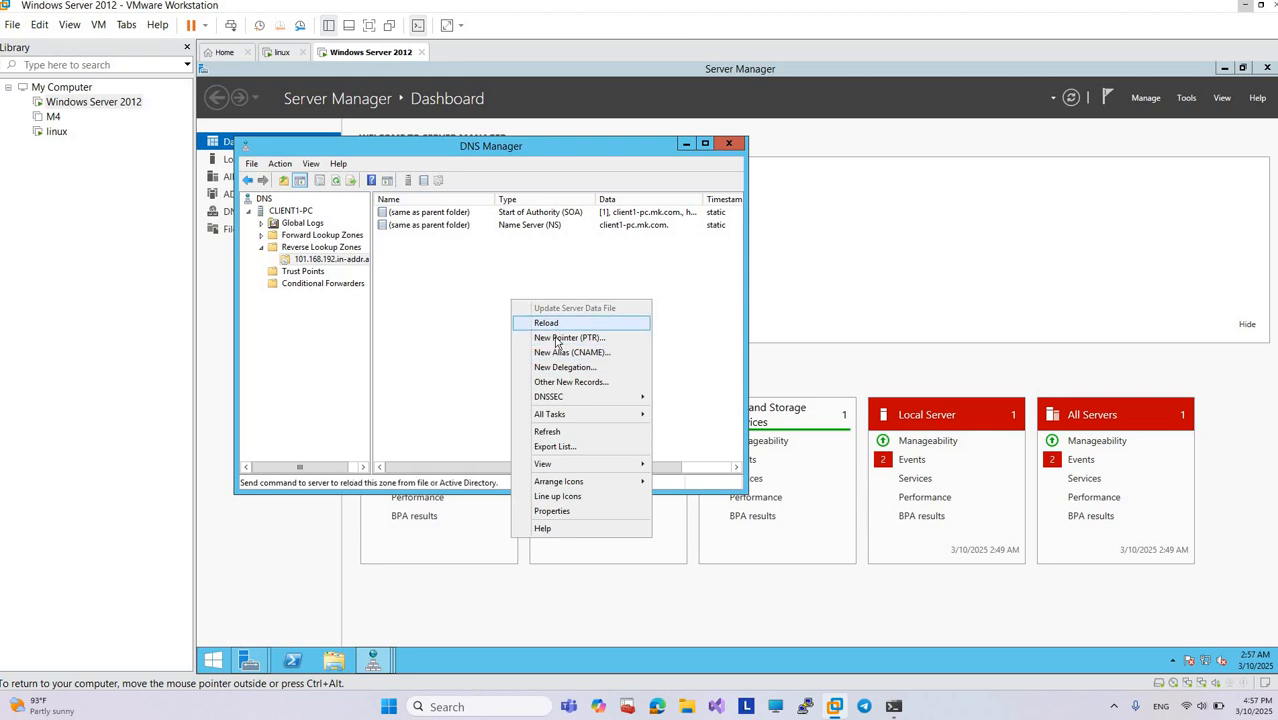
pyautogui.click(560, 338)
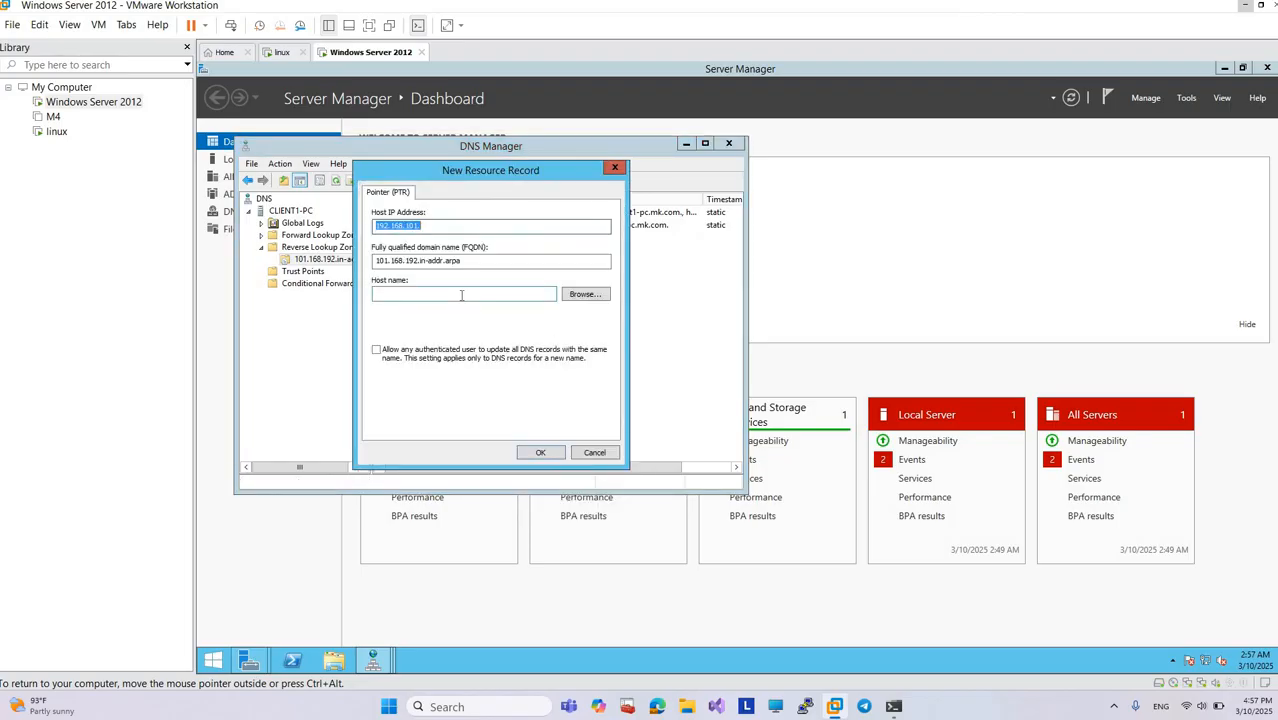
pyautogui.click(580, 295)
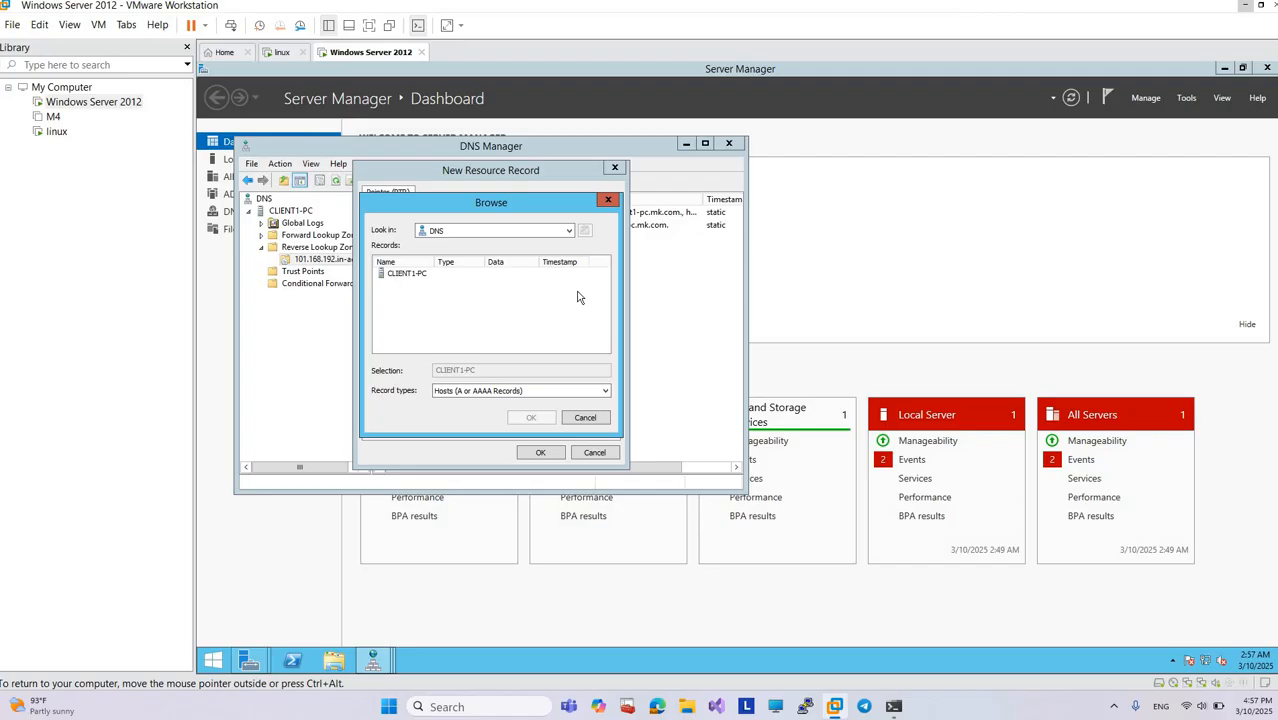
pyautogui.doubleClick(404, 274)
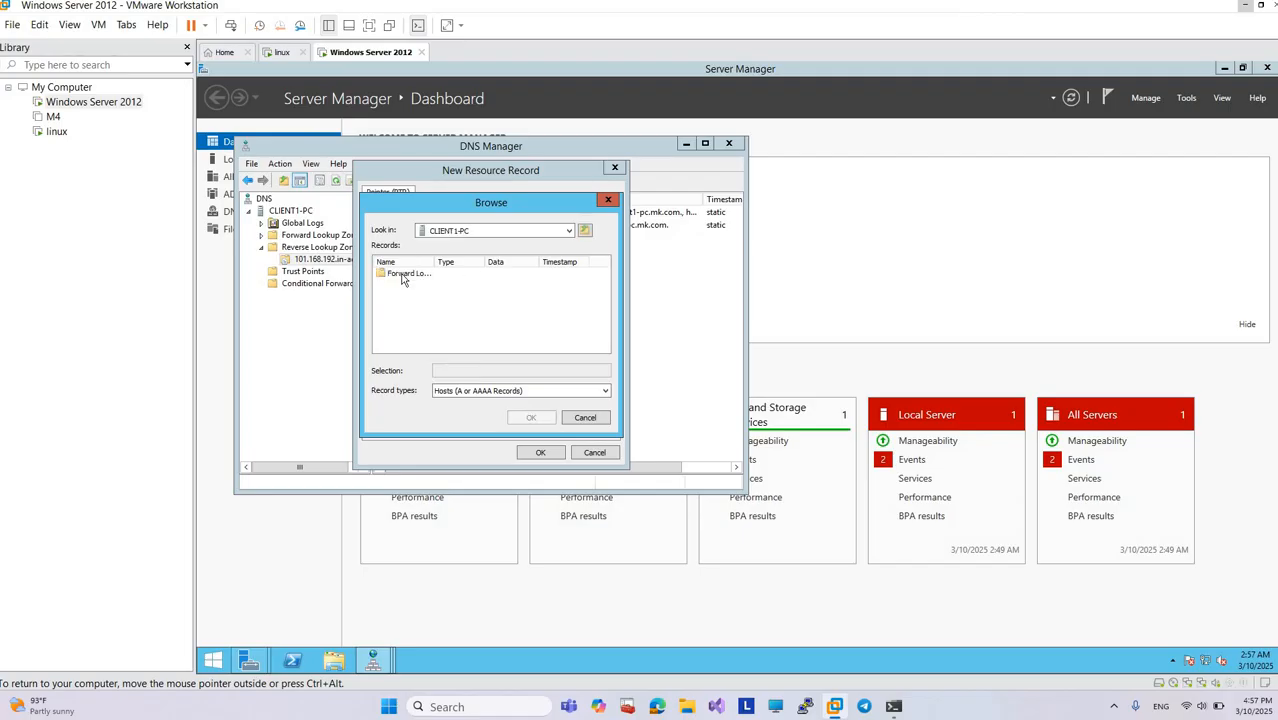
pyautogui.doubleClick(404, 274)
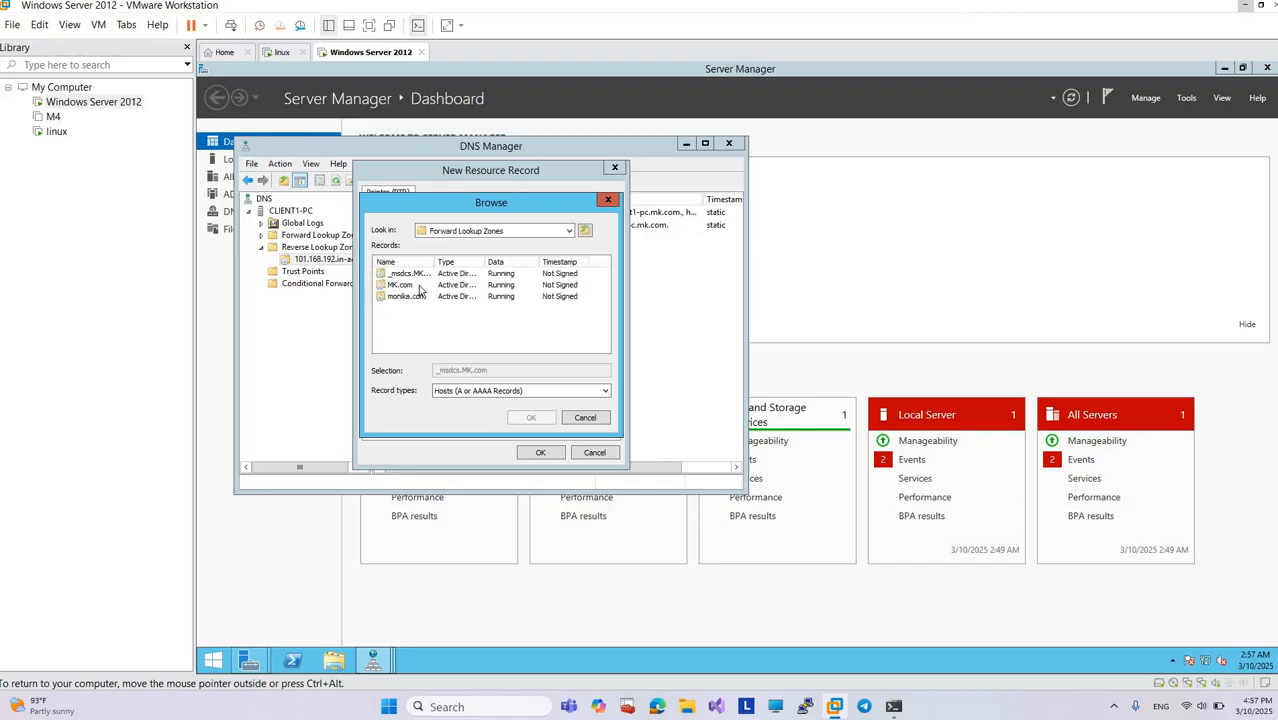
pyautogui.doubleClick(419, 285)
pyautogui.doubleClick(420, 276)
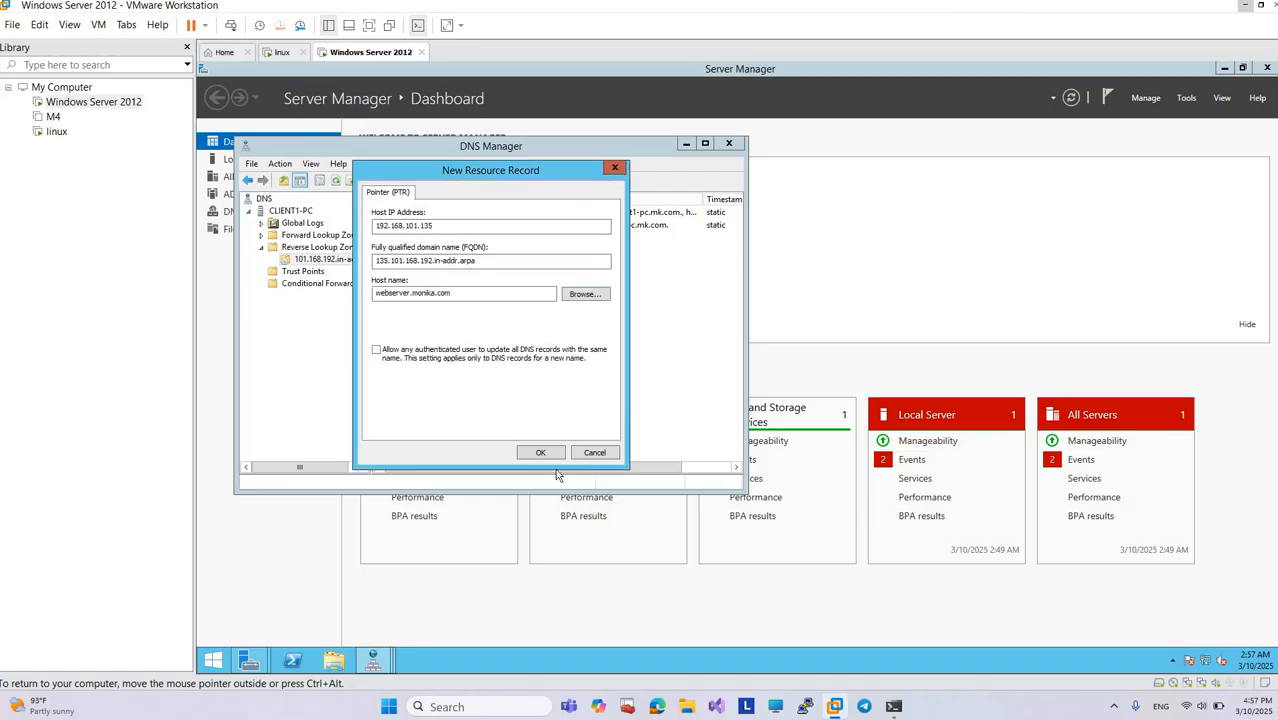
pyautogui.click(552, 456)
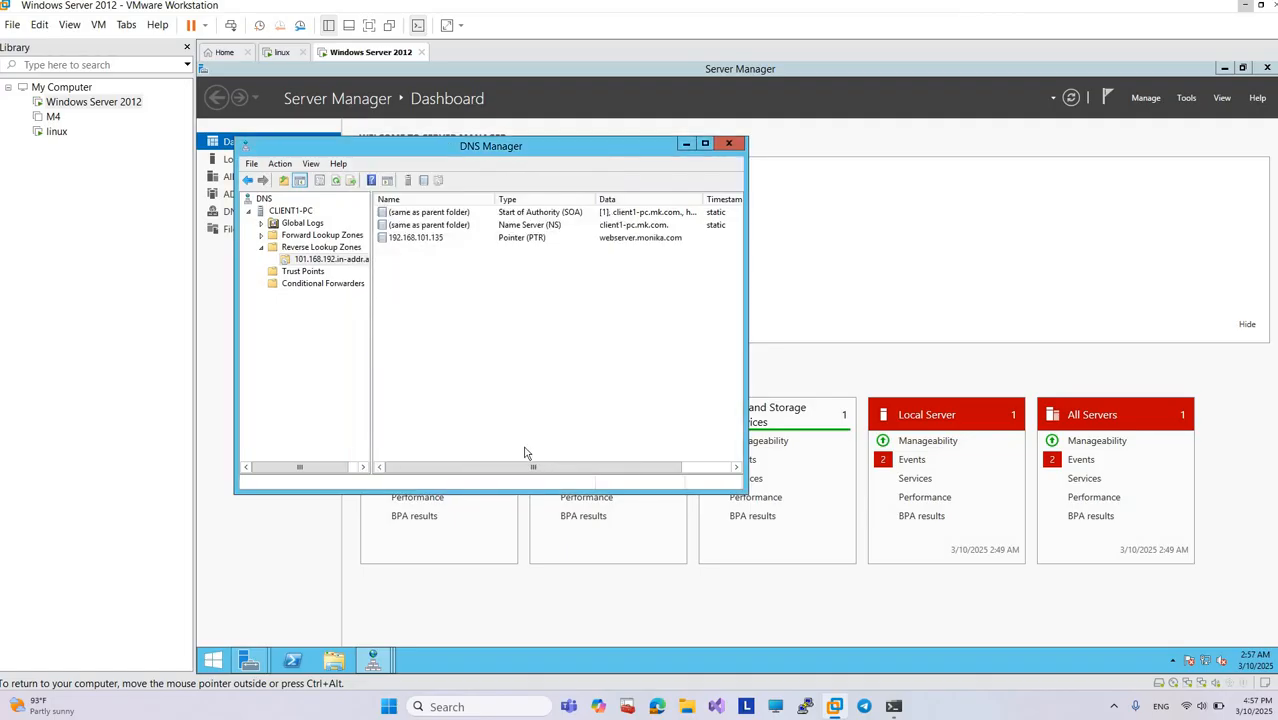
# Step: Start another new pointer (PTR) record in the 101.168.192.in-addr.arpa zone
pyautogui.rightClick(406, 250)
pyautogui.moveTo(492, 350)
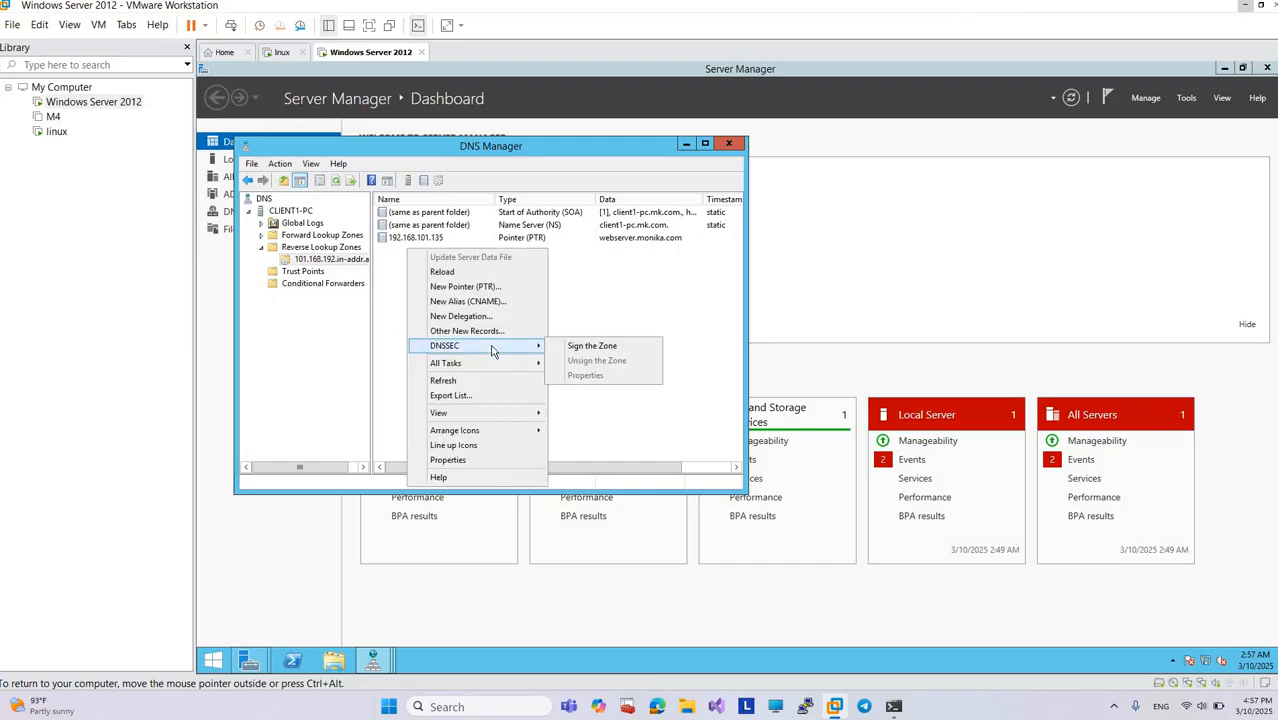
pyautogui.click(477, 287)
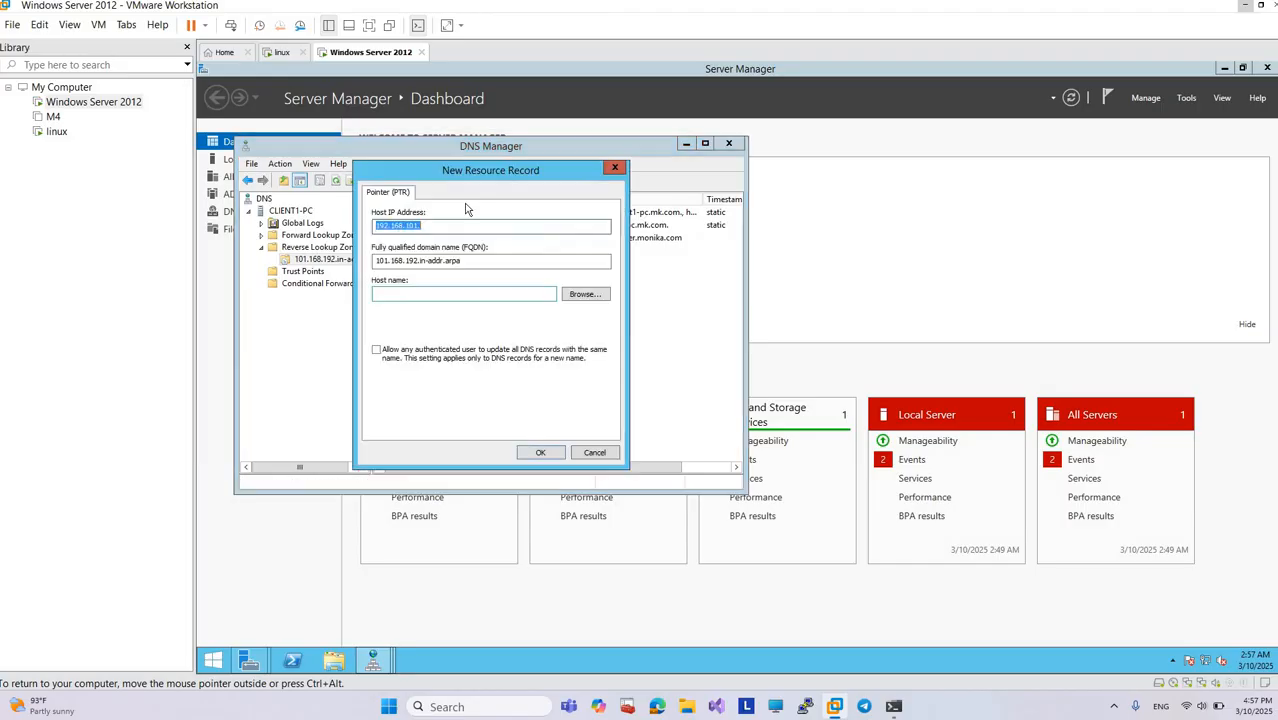
pyautogui.click(585, 294)
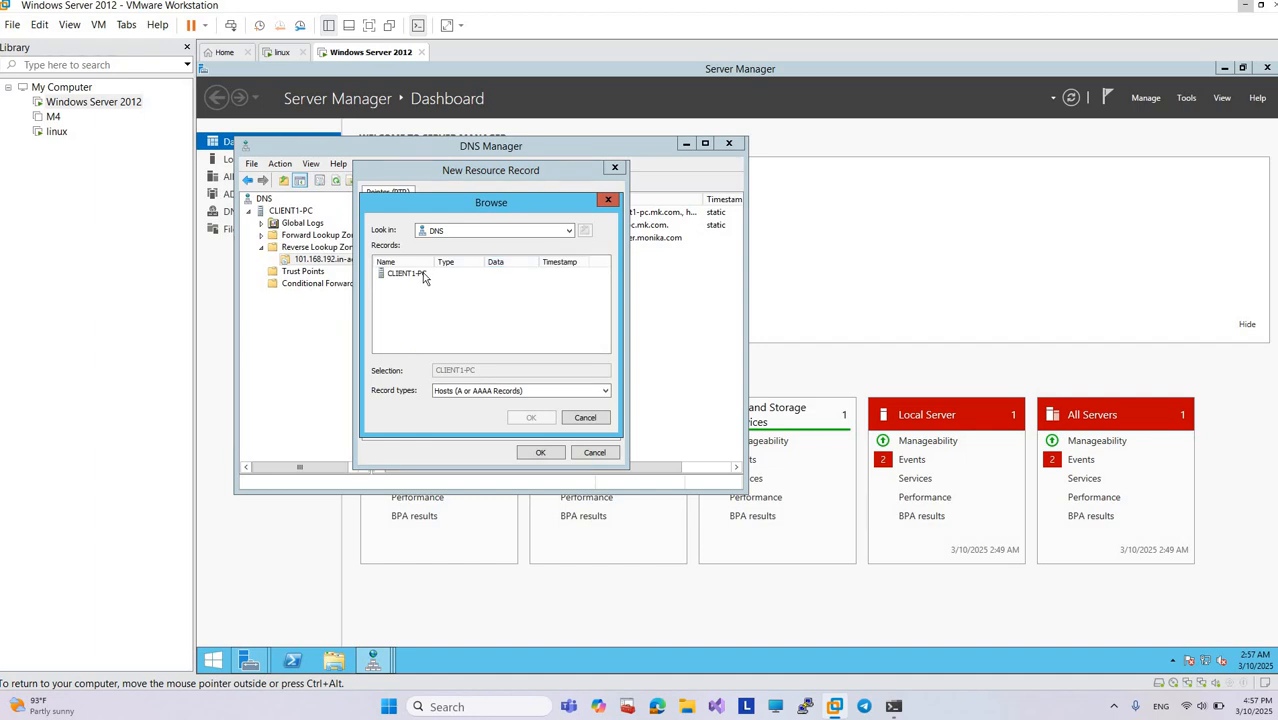
pyautogui.doubleClick(423, 277)
pyautogui.doubleClick(404, 287)
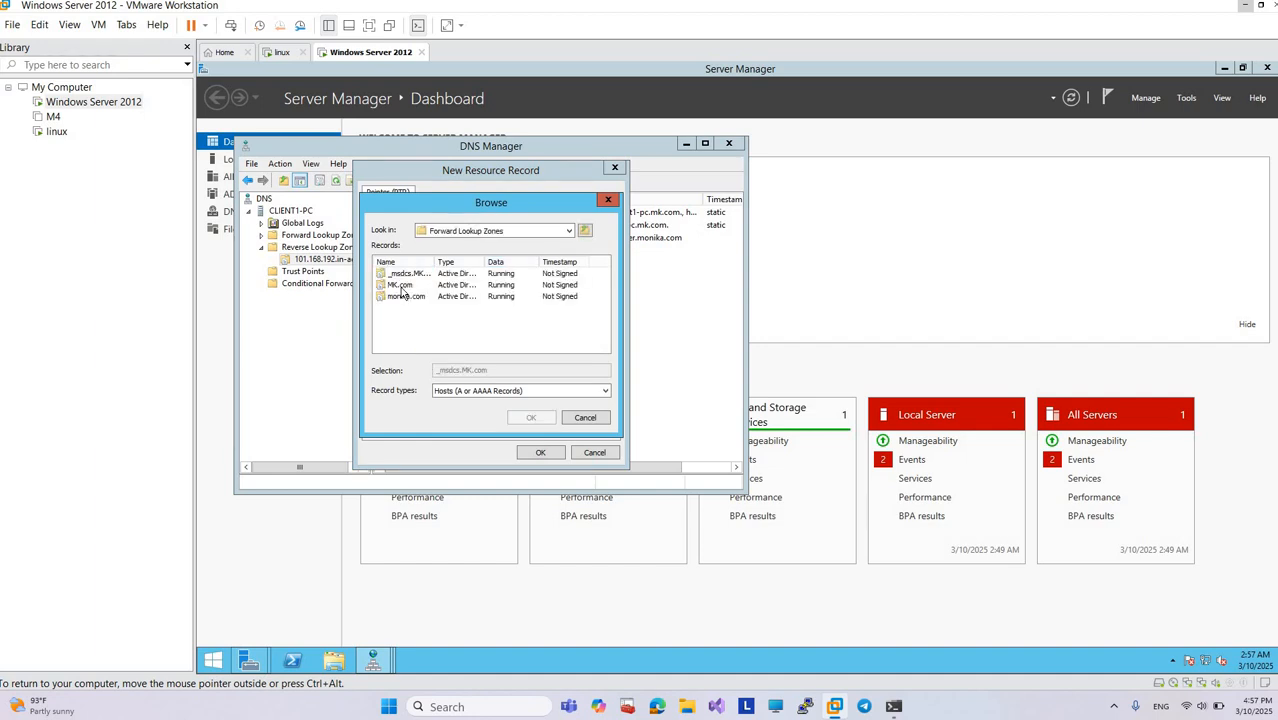
pyautogui.doubleClick(400, 285)
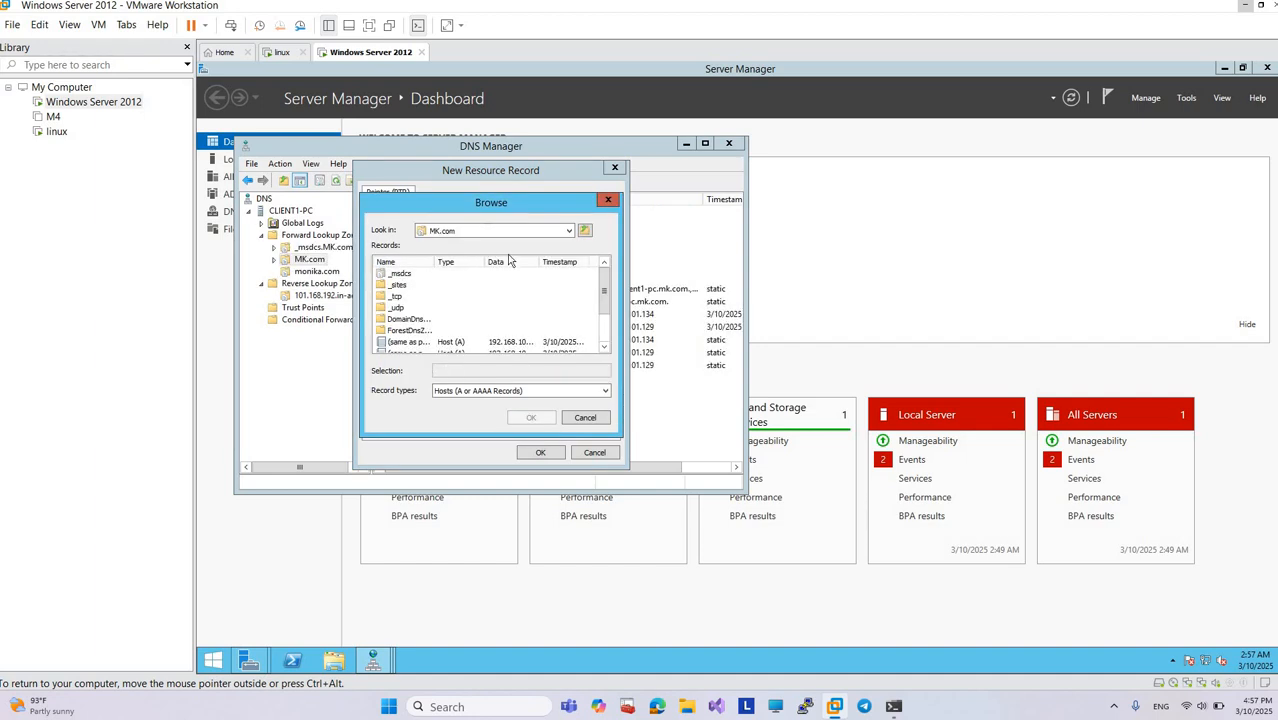
pyautogui.click(585, 417)
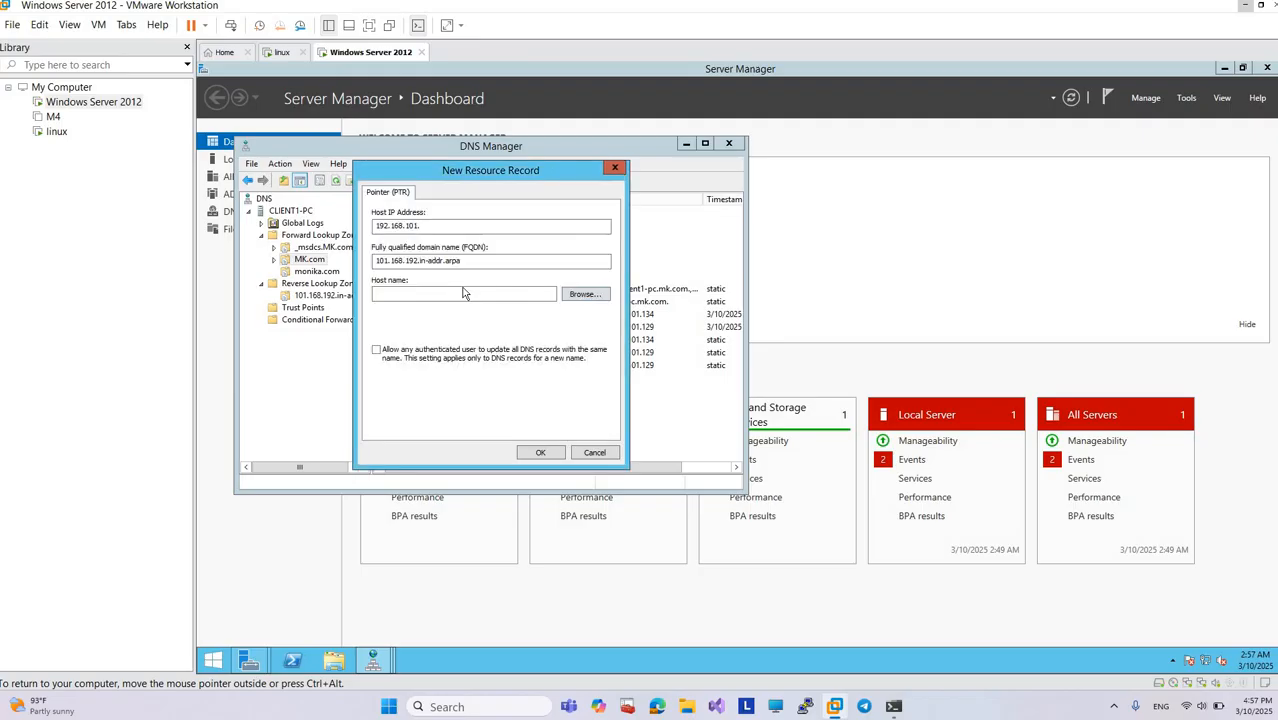
# Step: Choose mailserver.monika.com from the monika.com forward zone as the pointer's host and create the record for 192.168.101.135
pyautogui.click(584, 295)
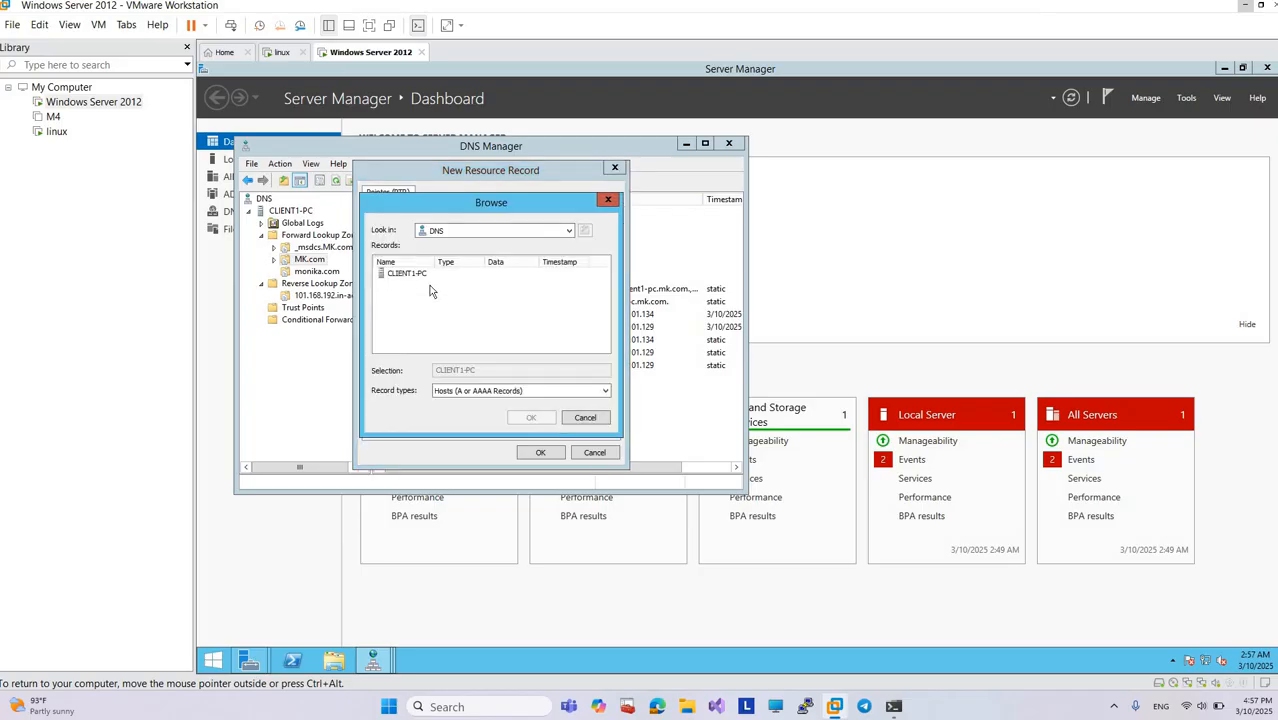
pyautogui.doubleClick(420, 274)
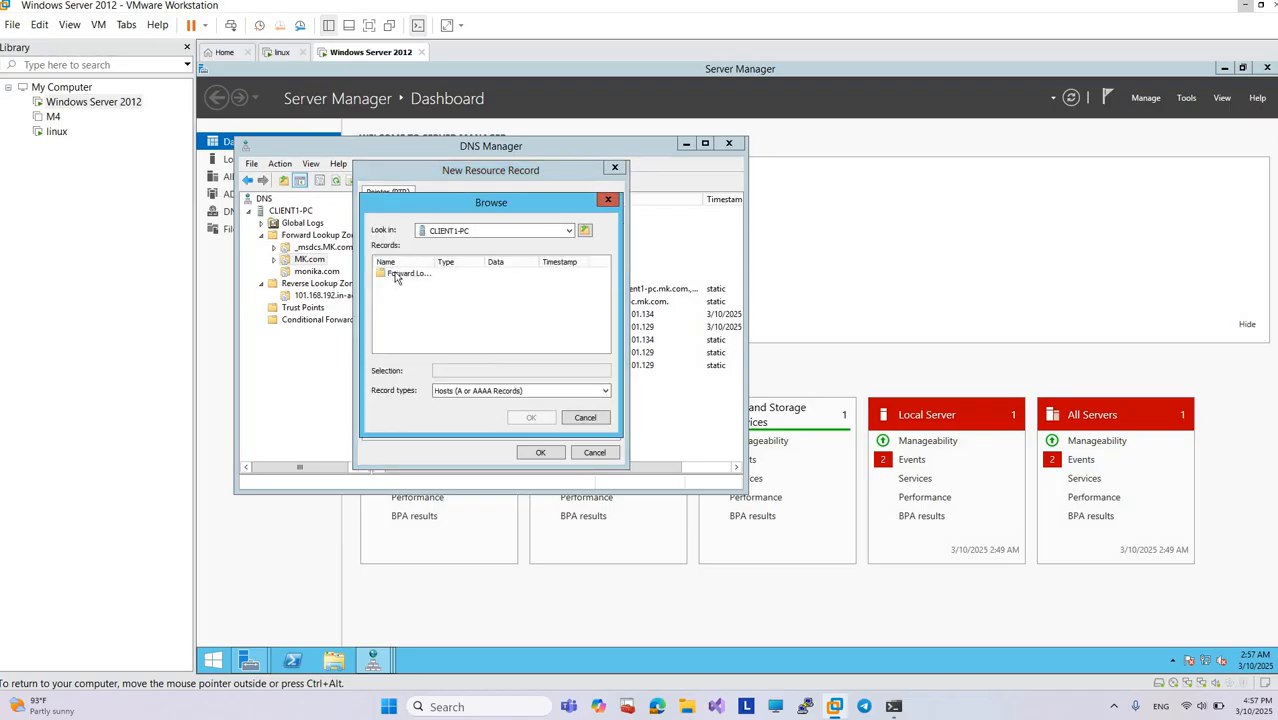
pyautogui.doubleClick(396, 285)
pyautogui.doubleClick(395, 296)
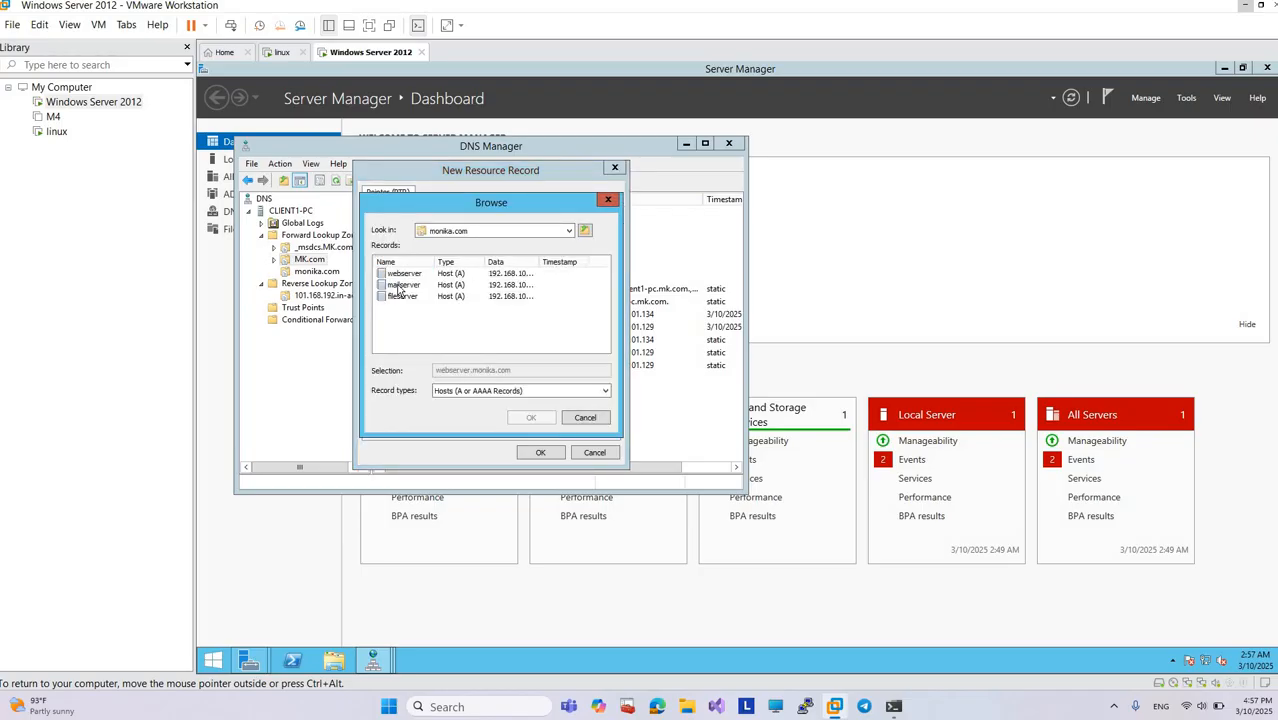
pyautogui.click(400, 285)
pyautogui.click(531, 417)
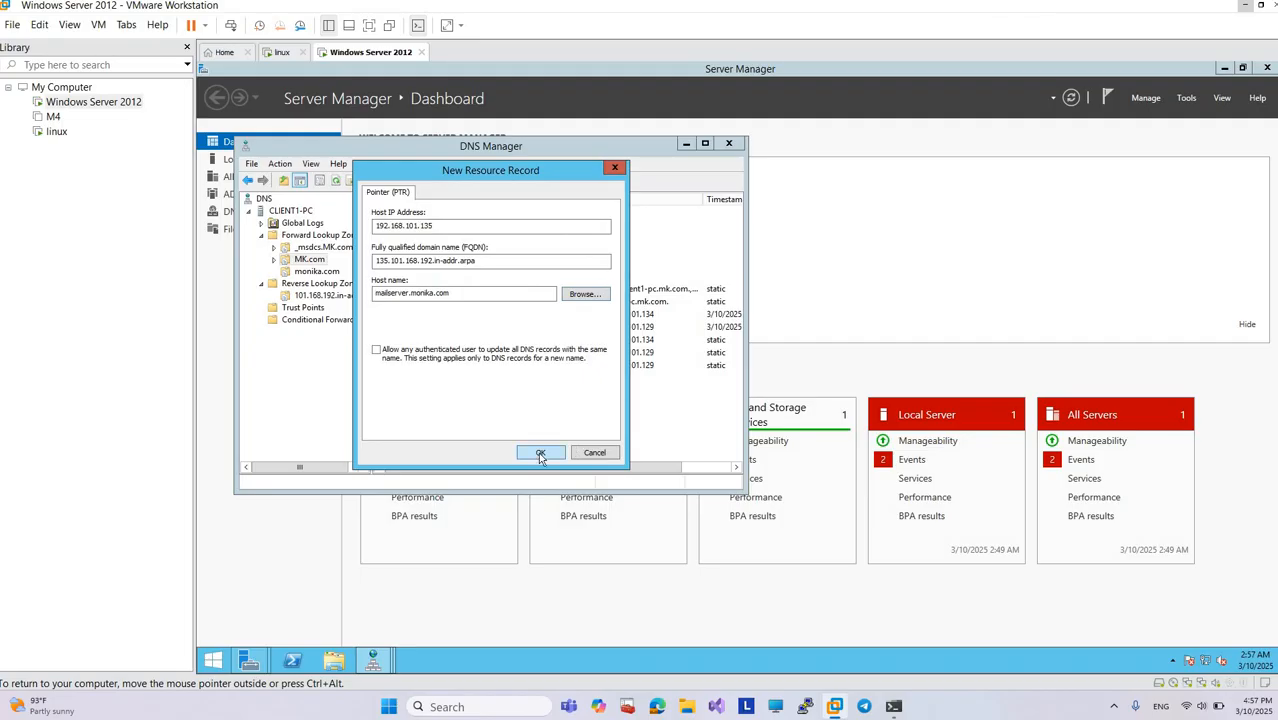
pyautogui.click(538, 452)
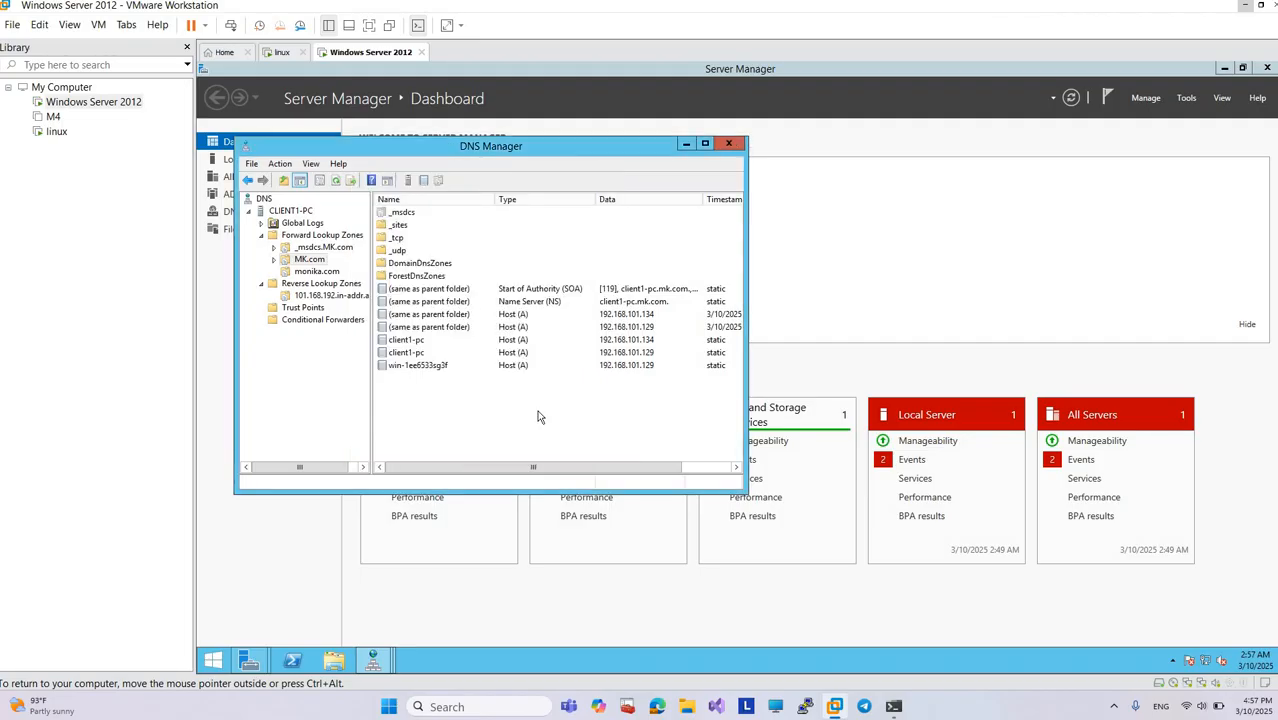
pyautogui.hscroll(1, 640, 410)
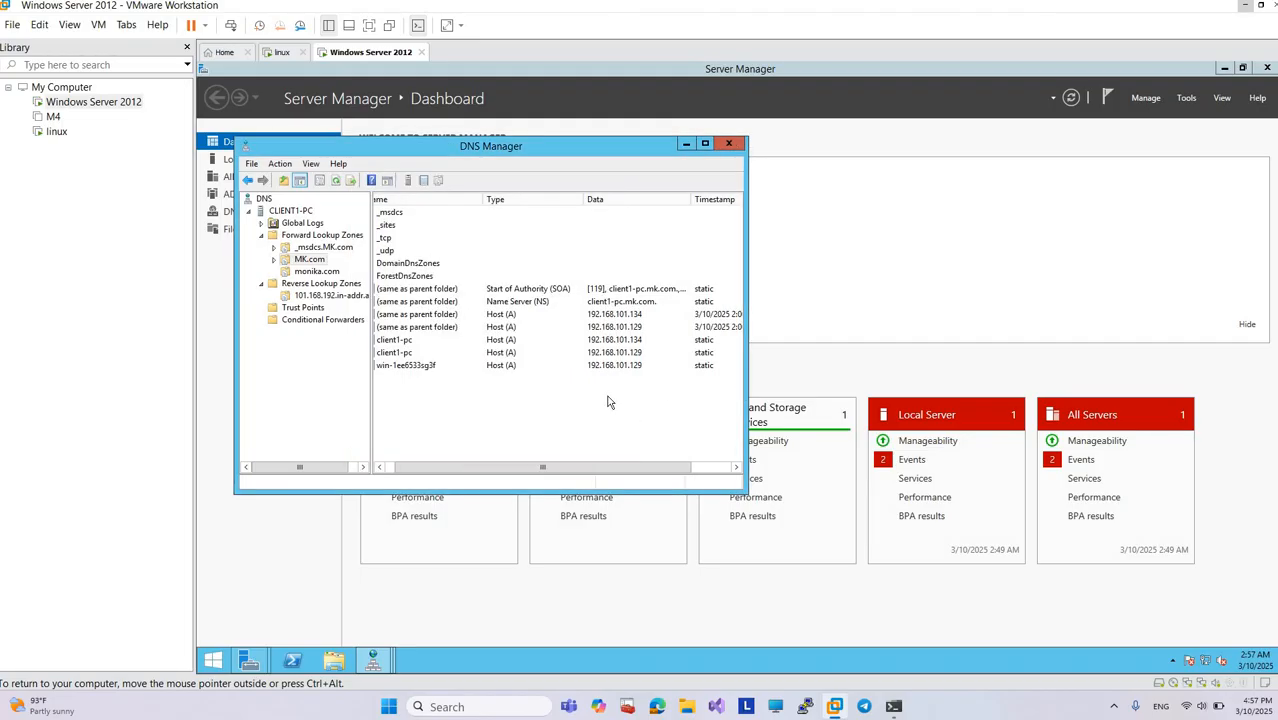
pyautogui.hscroll(-1, 609, 401)
pyautogui.rightClick(667, 232)
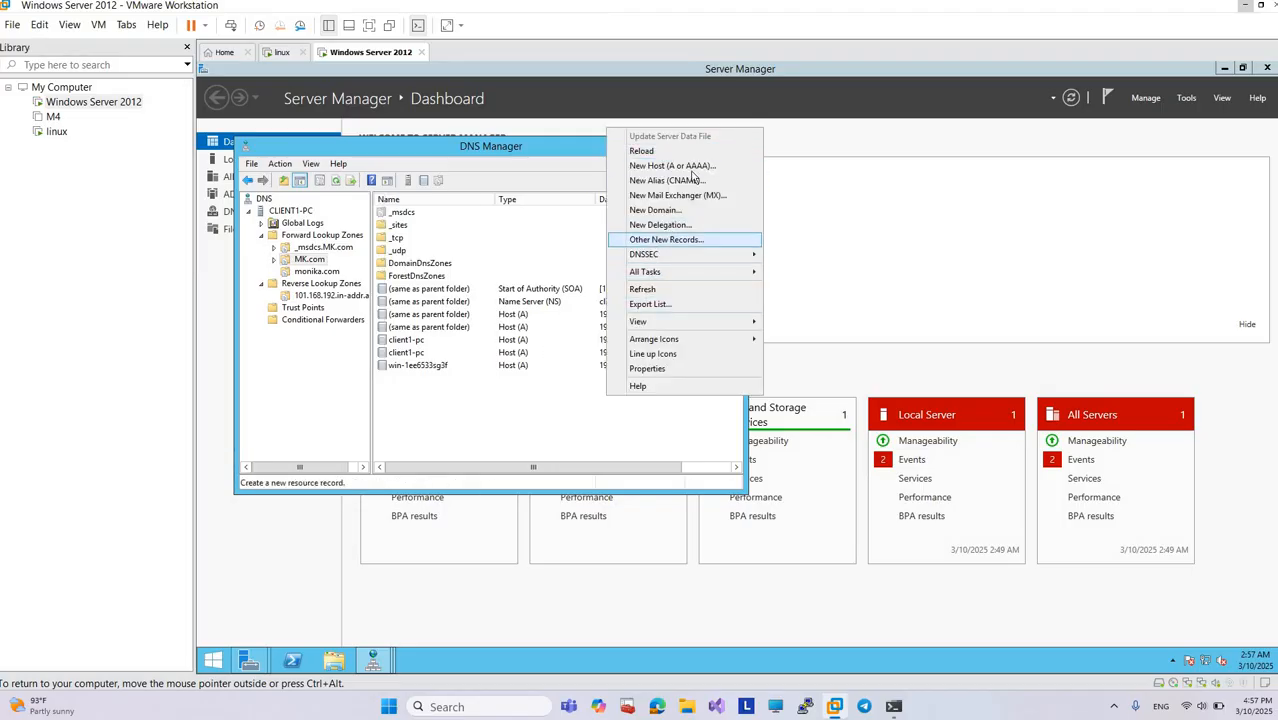
pyautogui.click(656, 181)
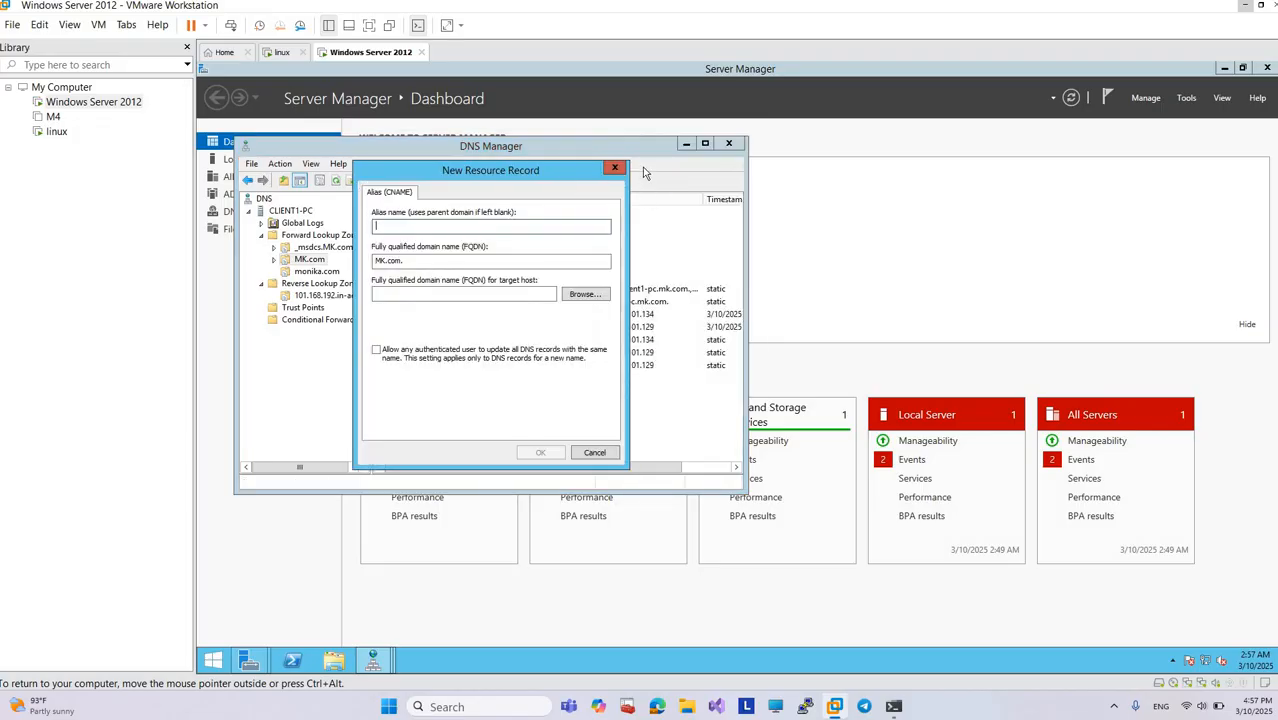
pyautogui.click(615, 168)
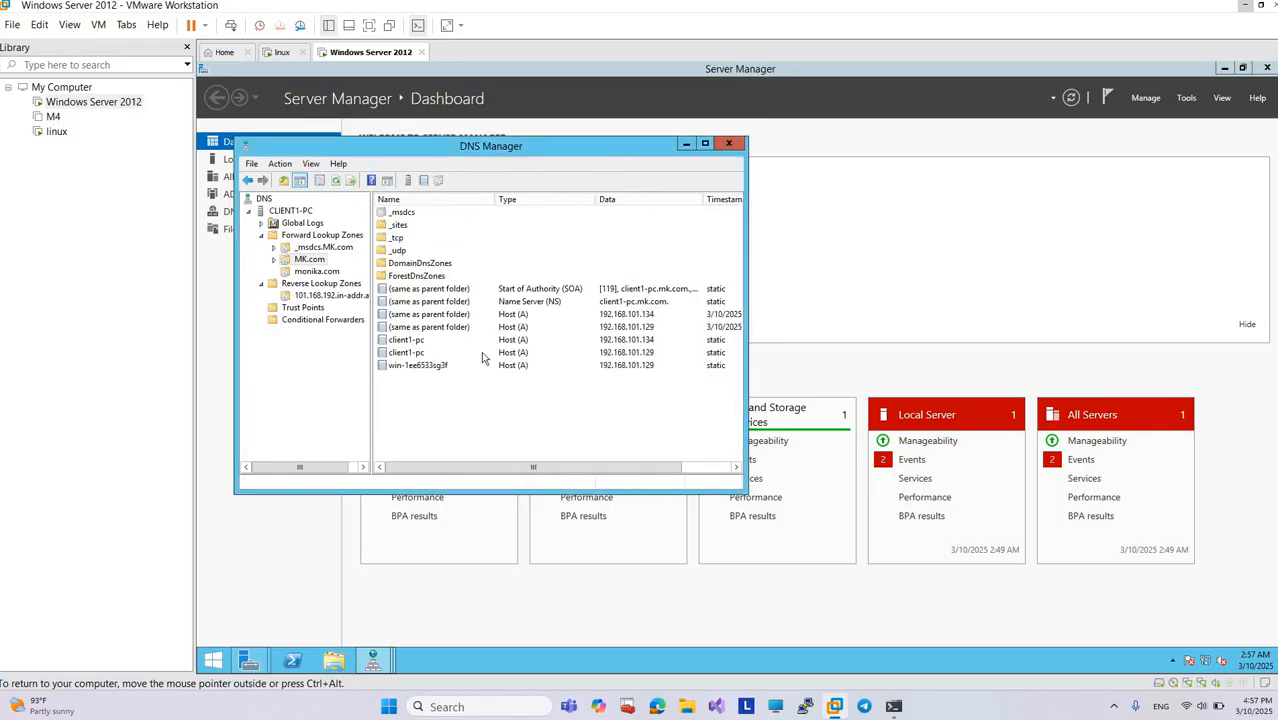
pyautogui.rightClick(478, 319)
pyautogui.click(461, 450)
pyautogui.rightClick(461, 447)
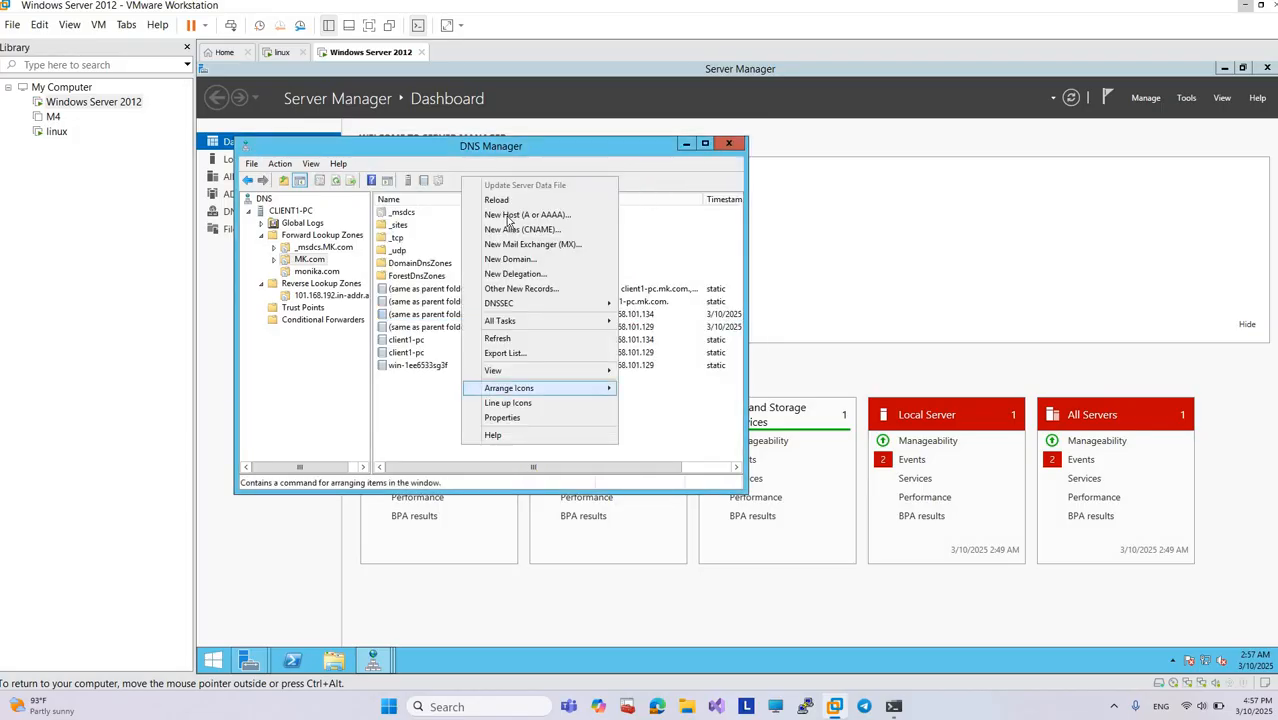
pyautogui.click(510, 215)
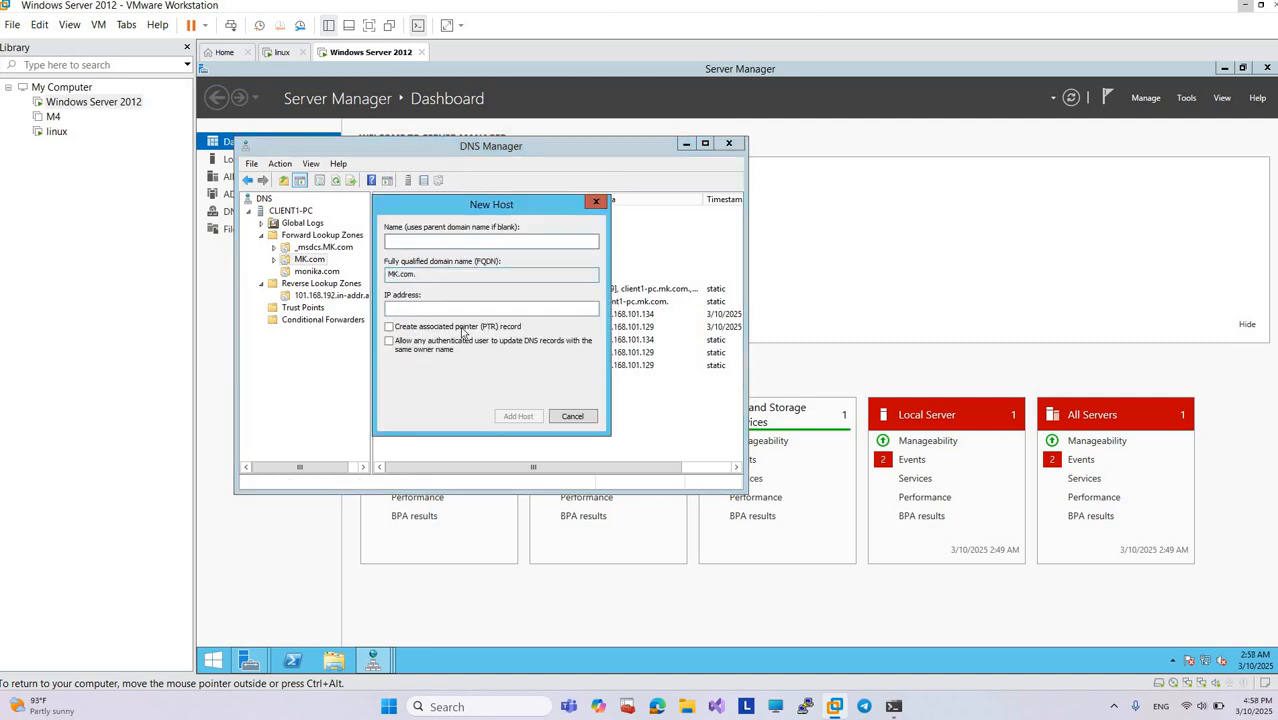
pyautogui.click(595, 202)
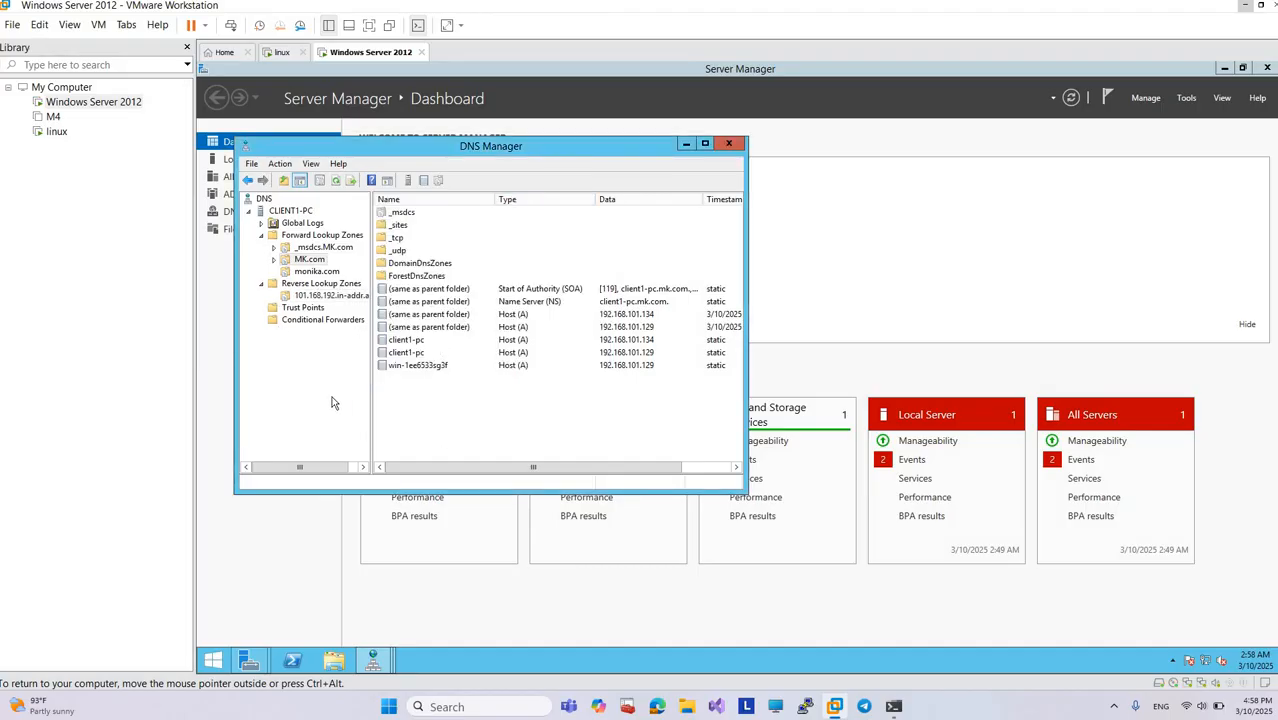
pyautogui.rightClick(474, 378)
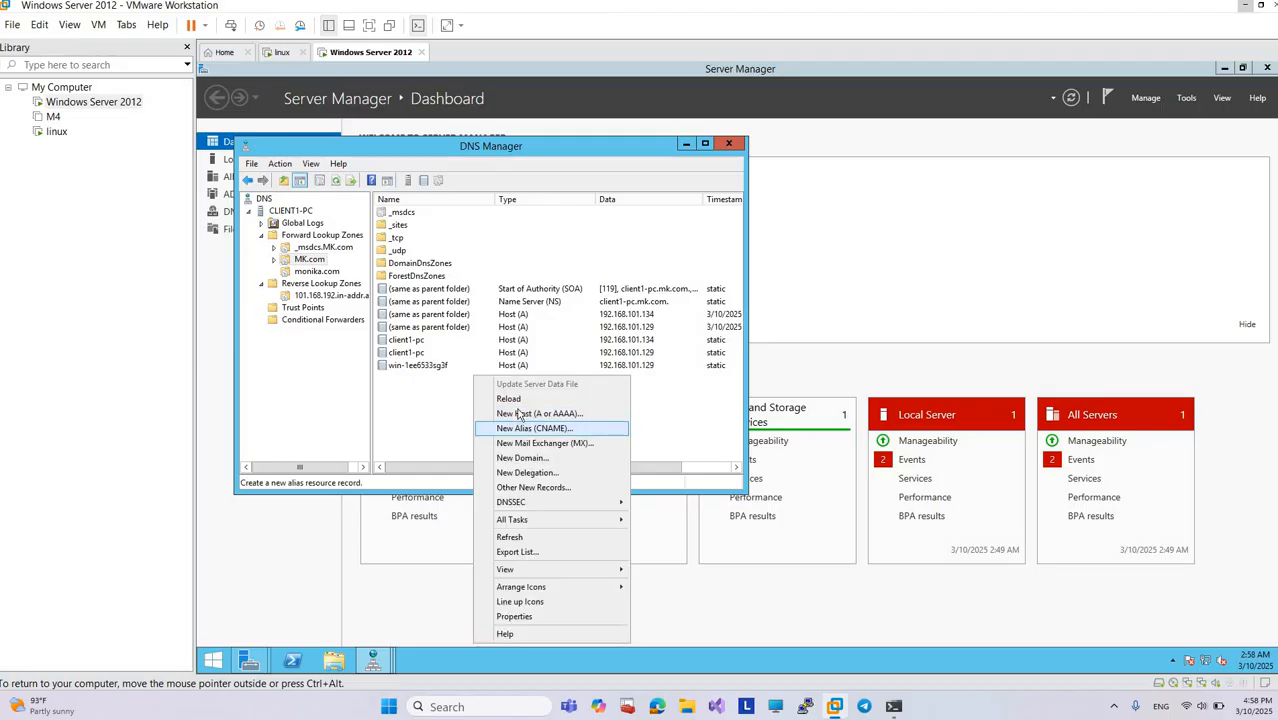
pyautogui.click(520, 413)
pyautogui.click(596, 204)
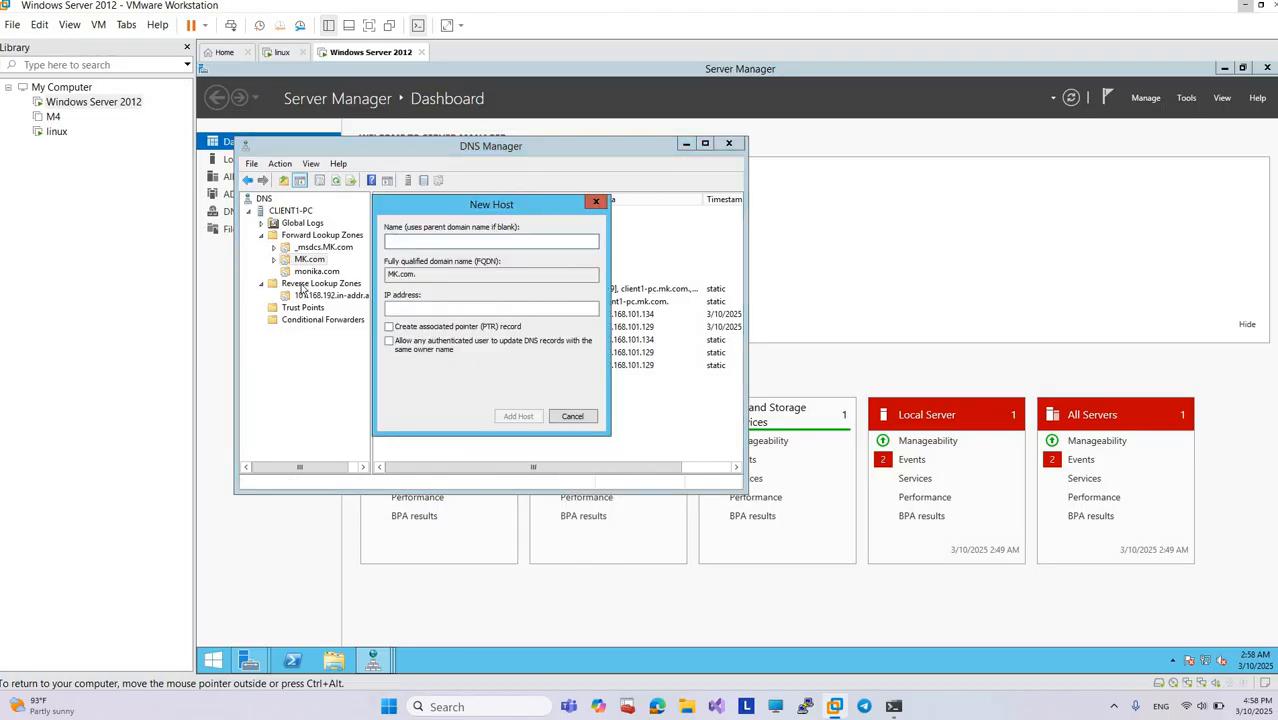
# Step: Create a pointer (PTR) record in the 101.168.192.in-addr.arpa zone for 192.168.101.135, choosing fileserver.monika.com from the monika.com forward zone as host
pyautogui.click(288, 297)
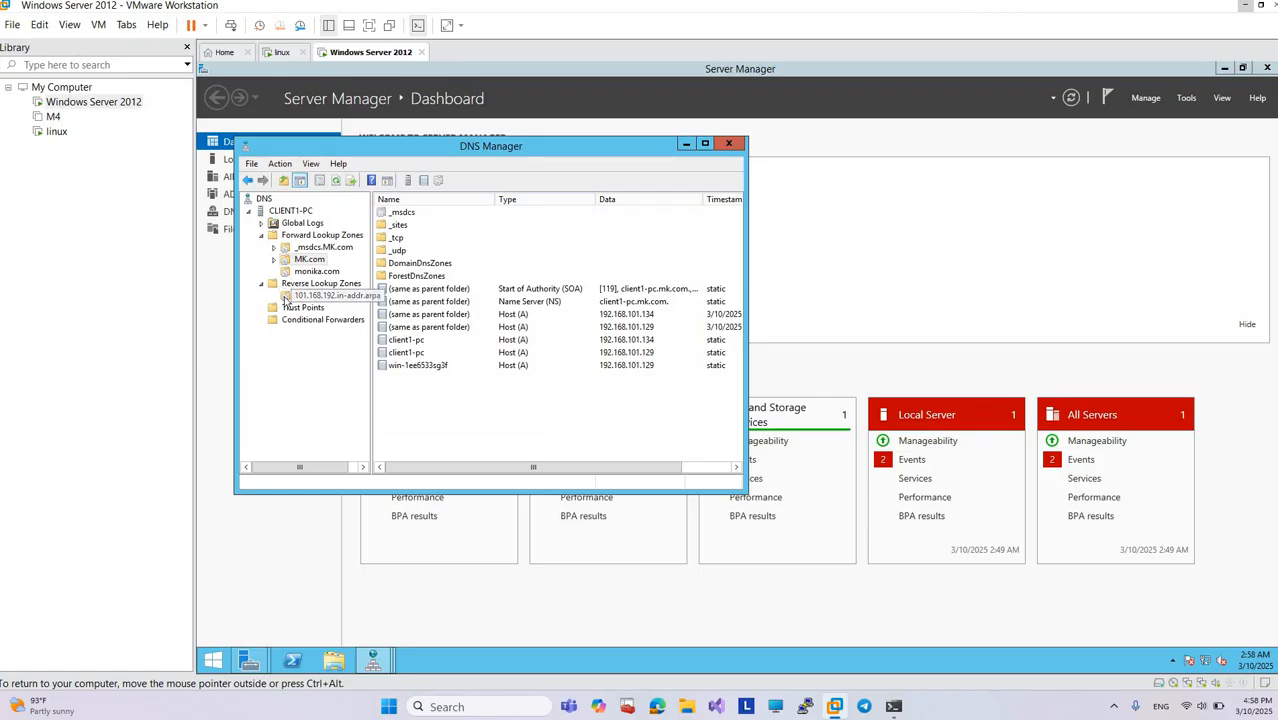
pyautogui.rightClick(436, 296)
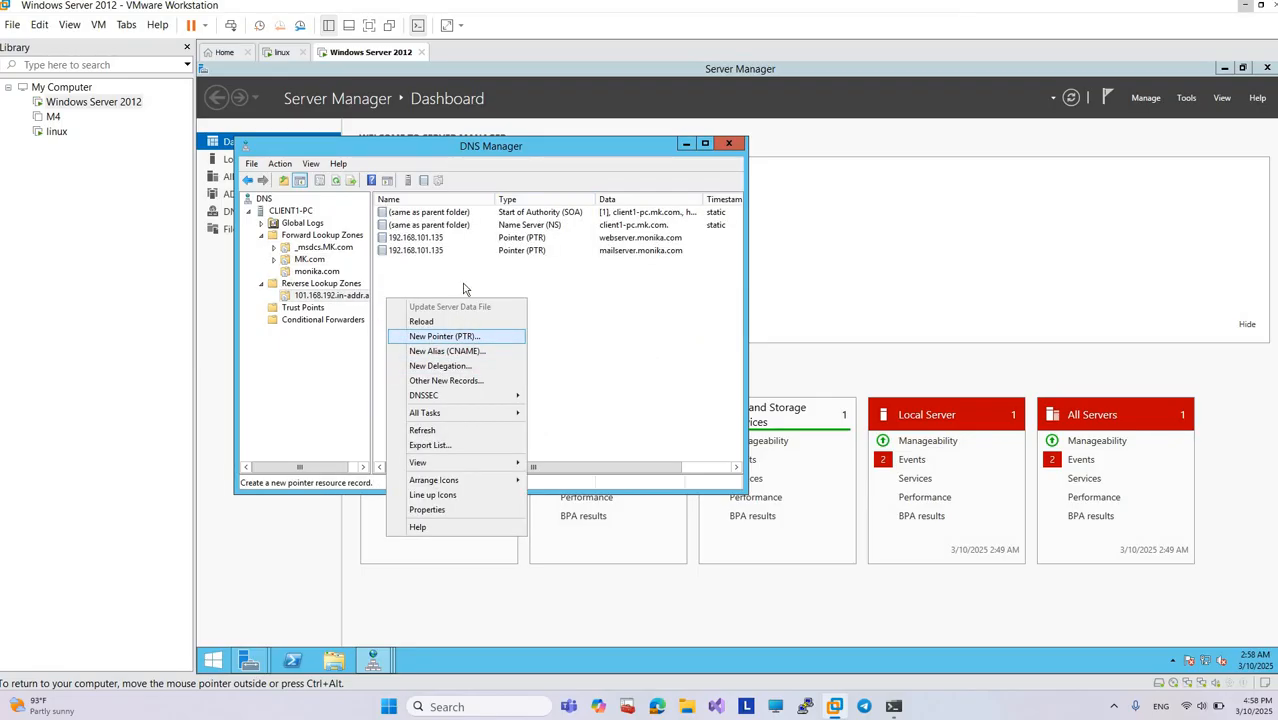
pyautogui.click(444, 337)
pyautogui.click(585, 294)
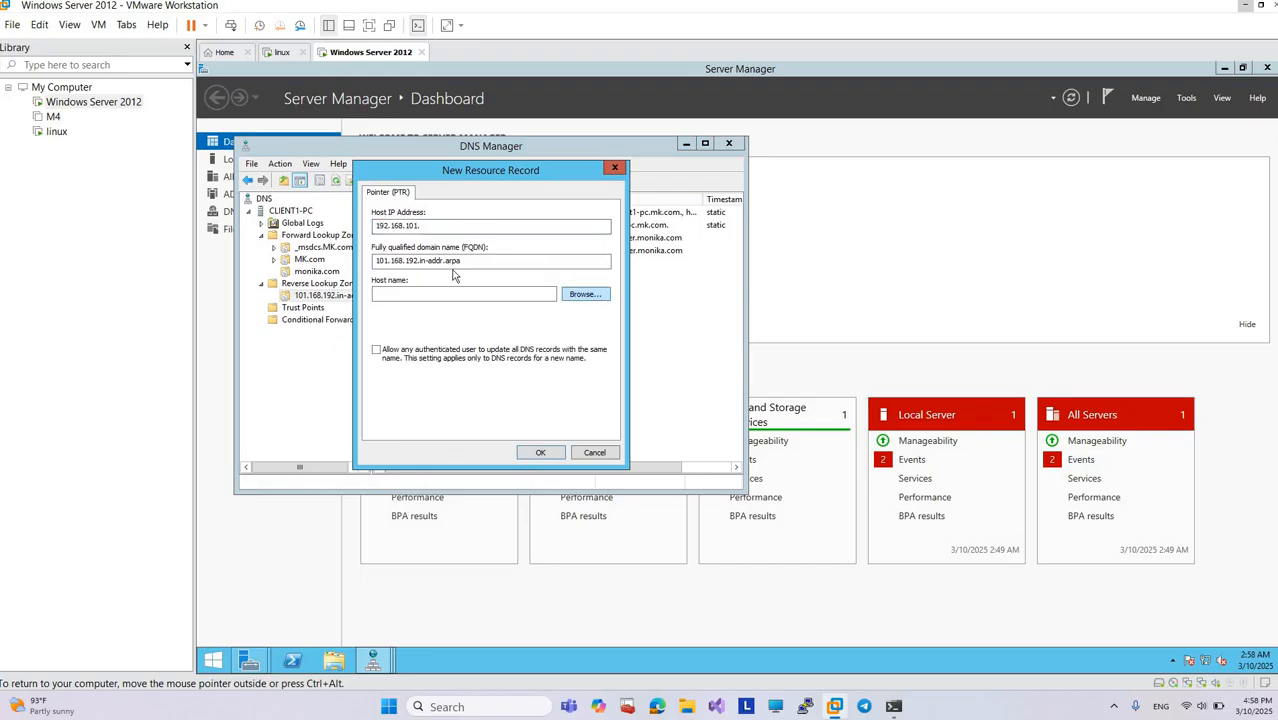
pyautogui.doubleClick(423, 272)
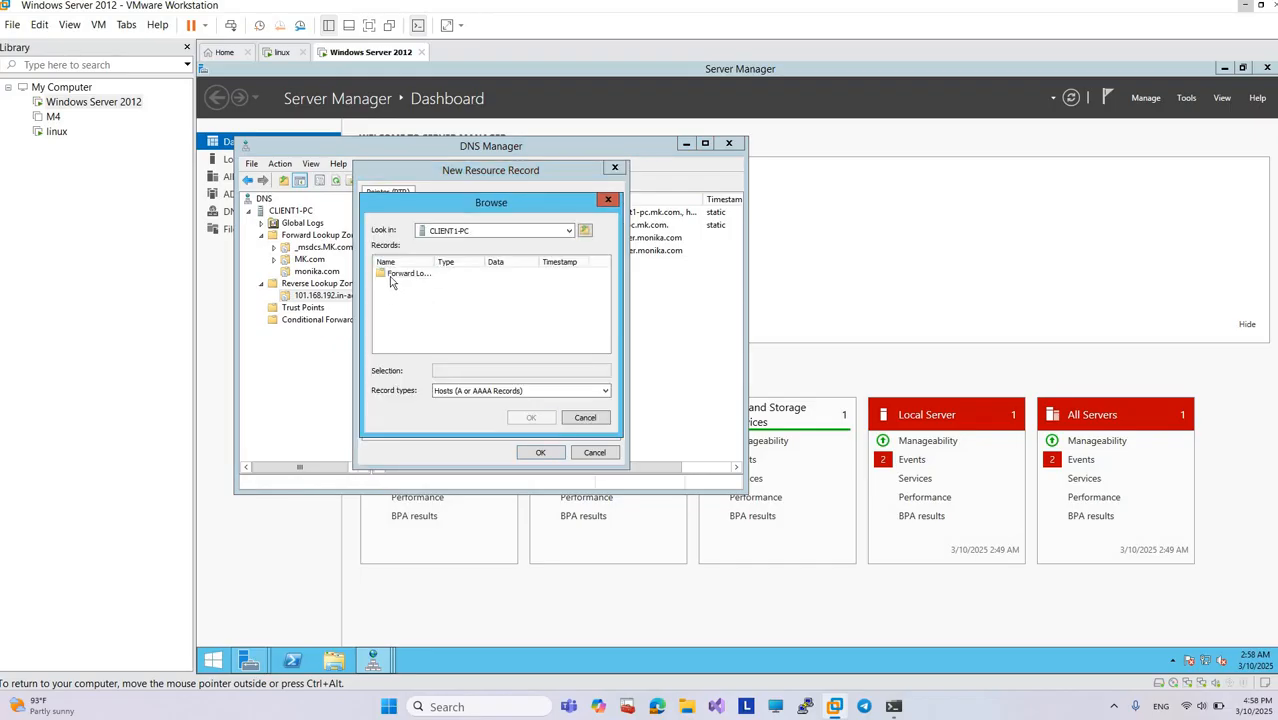
pyautogui.doubleClick(391, 278)
pyautogui.doubleClick(391, 297)
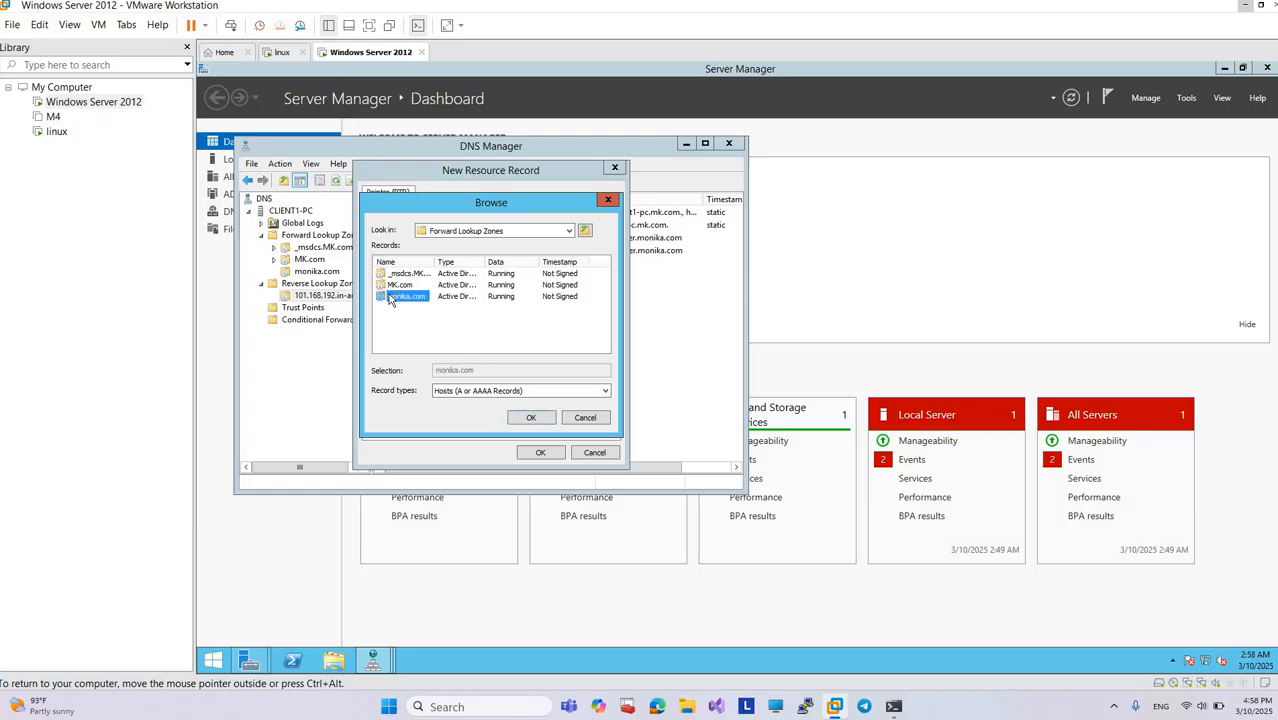
pyautogui.click(391, 297)
pyautogui.click(531, 417)
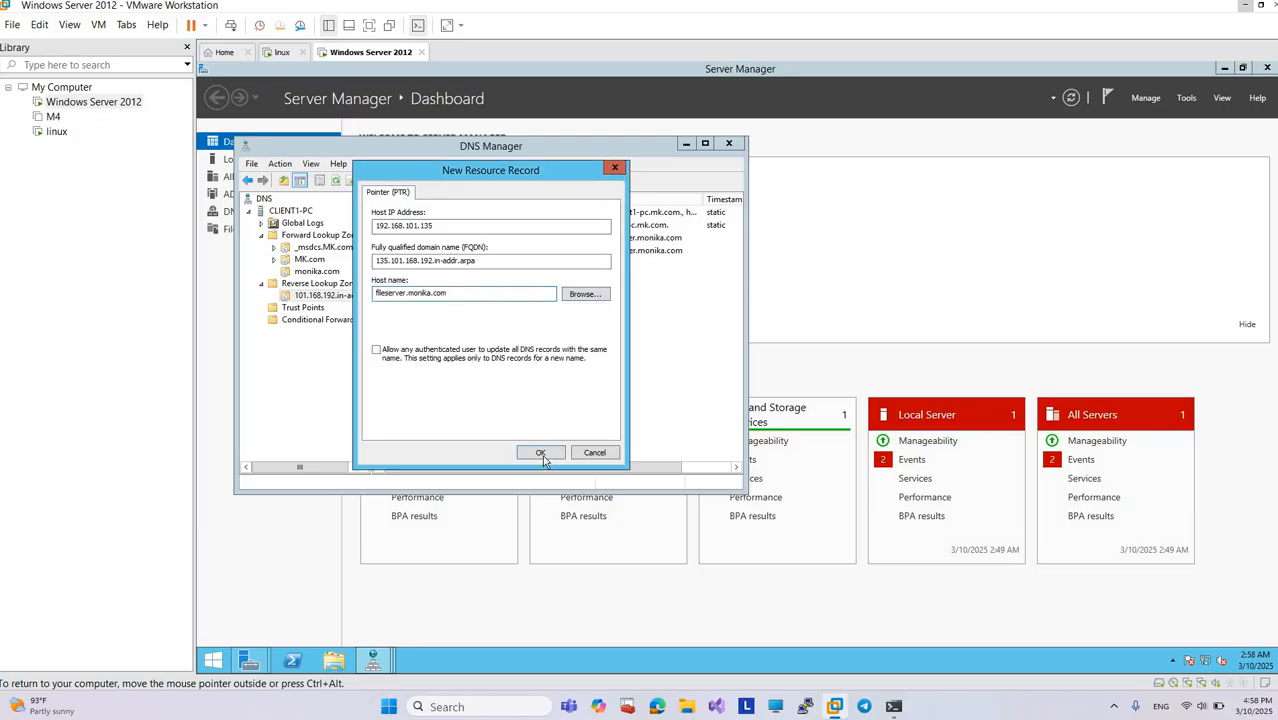
pyautogui.click(543, 457)
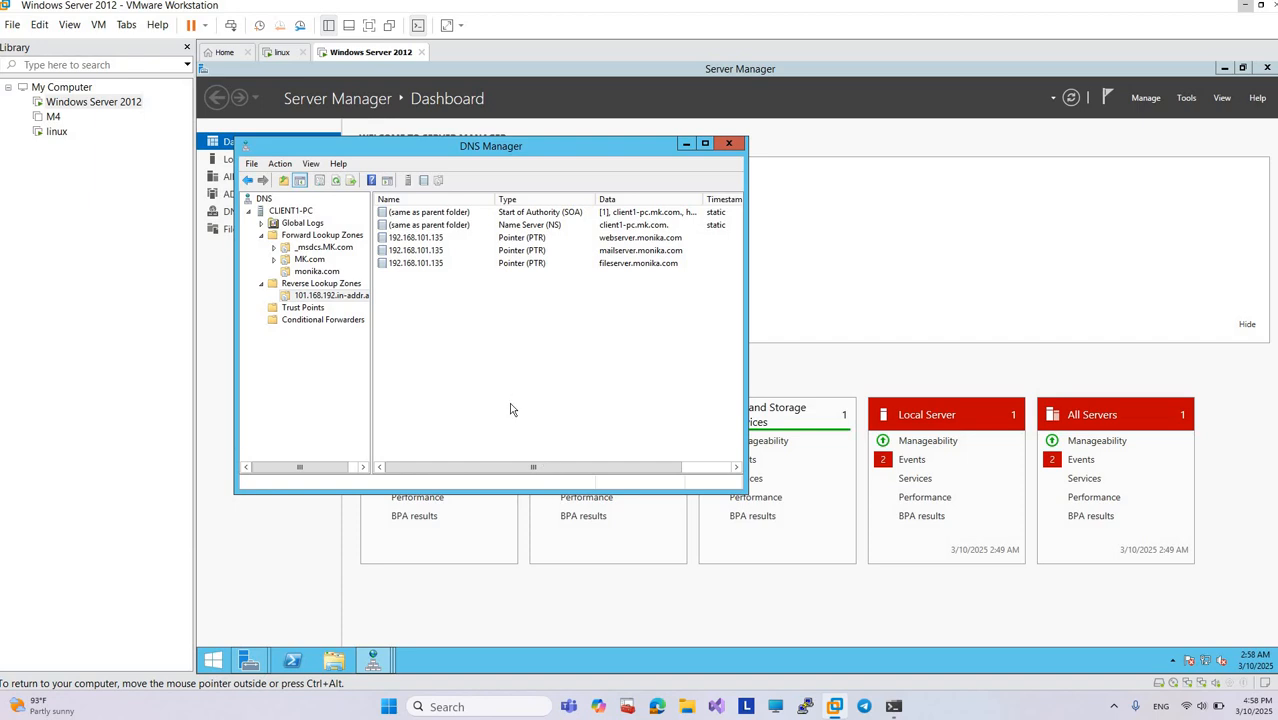
# Step: Switch to the Command Prompt, move its window off the DNS records, and run nslookup 192.168.101.135 to test reverse resolution
pyautogui.click(894, 706)
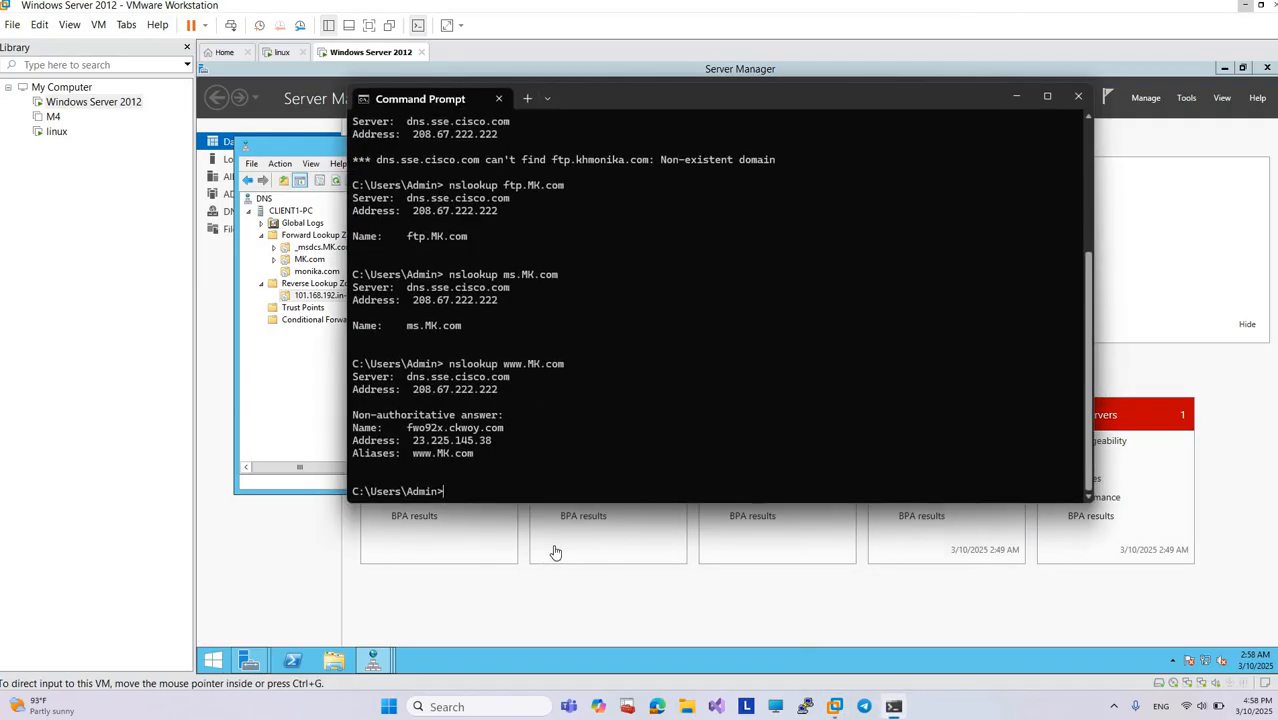
pyautogui.write('nslookj')
pyautogui.write('p ip')
pyautogui.moveTo(686, 95); pyautogui.dragTo(865, 129)
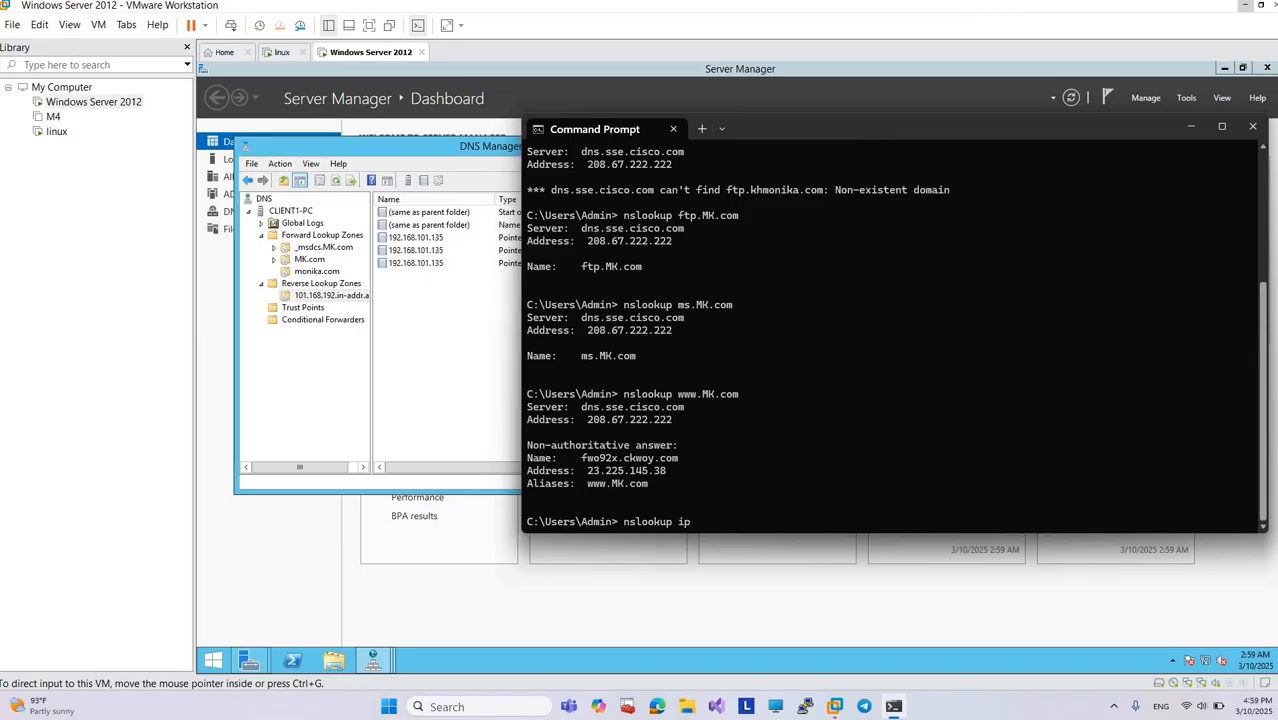
pyautogui.press('BackSpace')
pyautogui.press('BackSpace')
pyautogui.write('192.168.101.135')
pyautogui.press('Return')
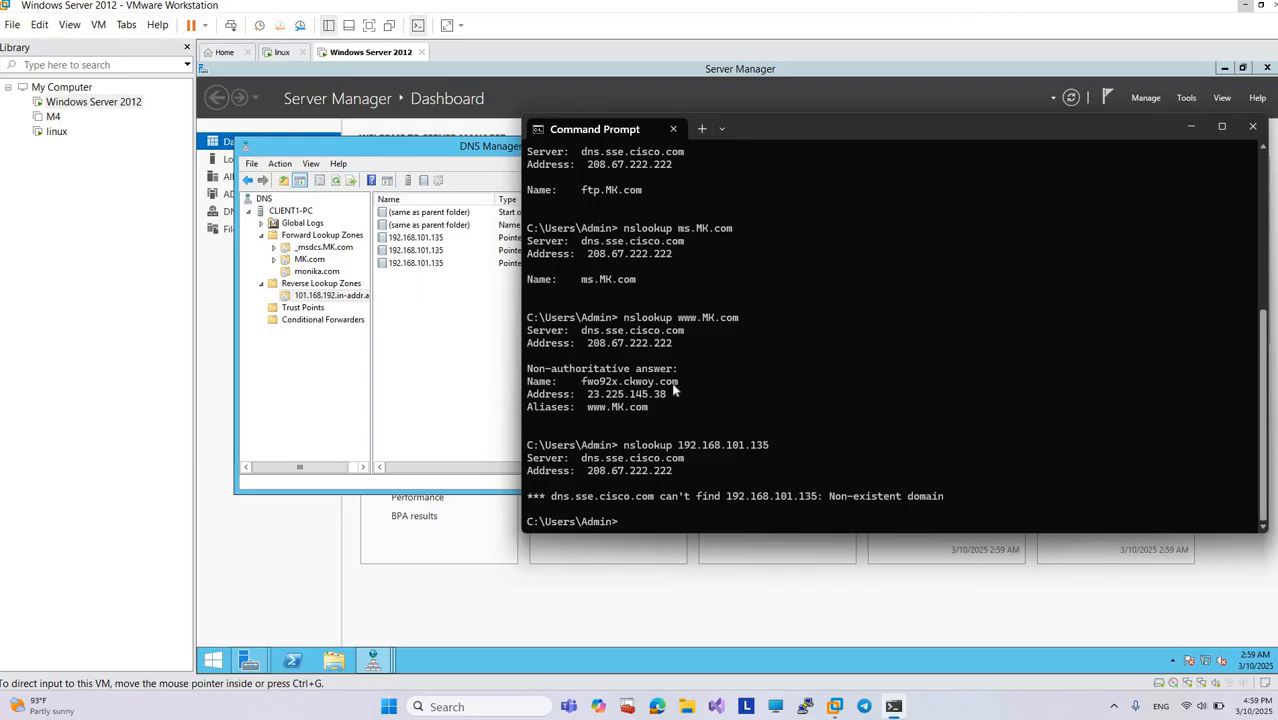
# Step: Look over the nslookup output and minimize the VMware Workstation window
pyautogui.scroll(1, 674, 391)
pyautogui.scroll(-1, 674, 391)
pyautogui.click(1243, 7)
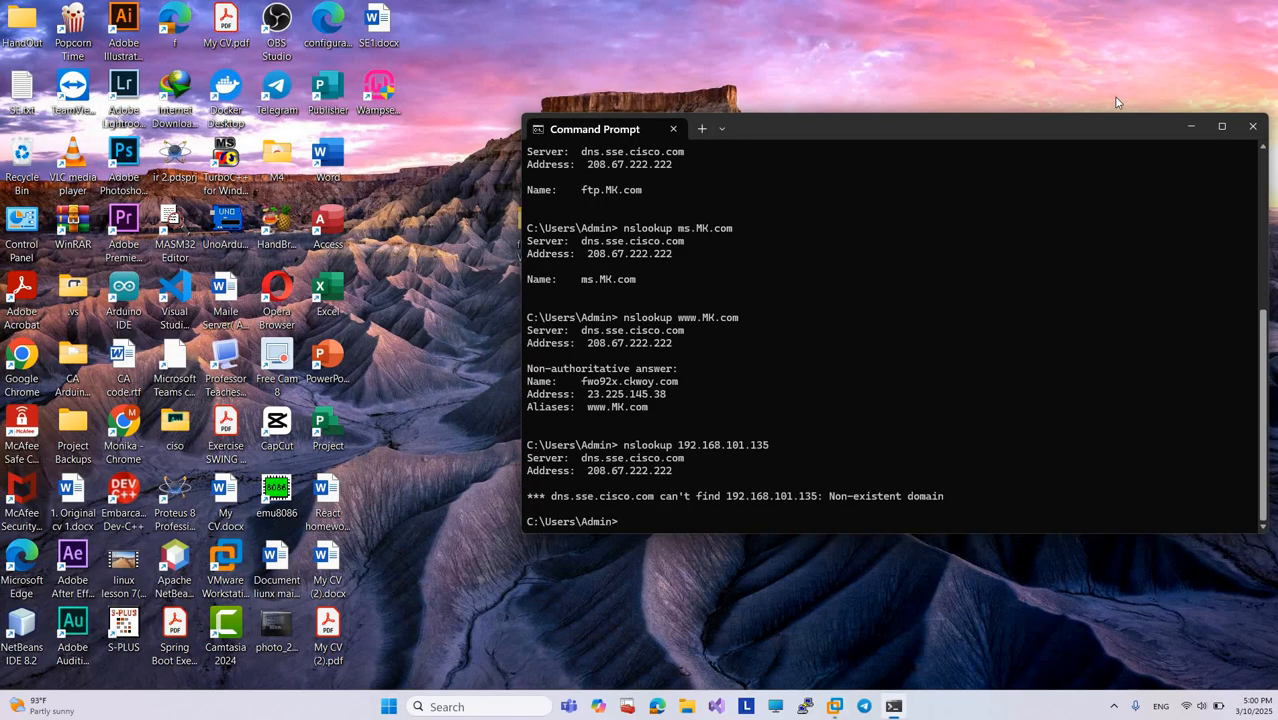